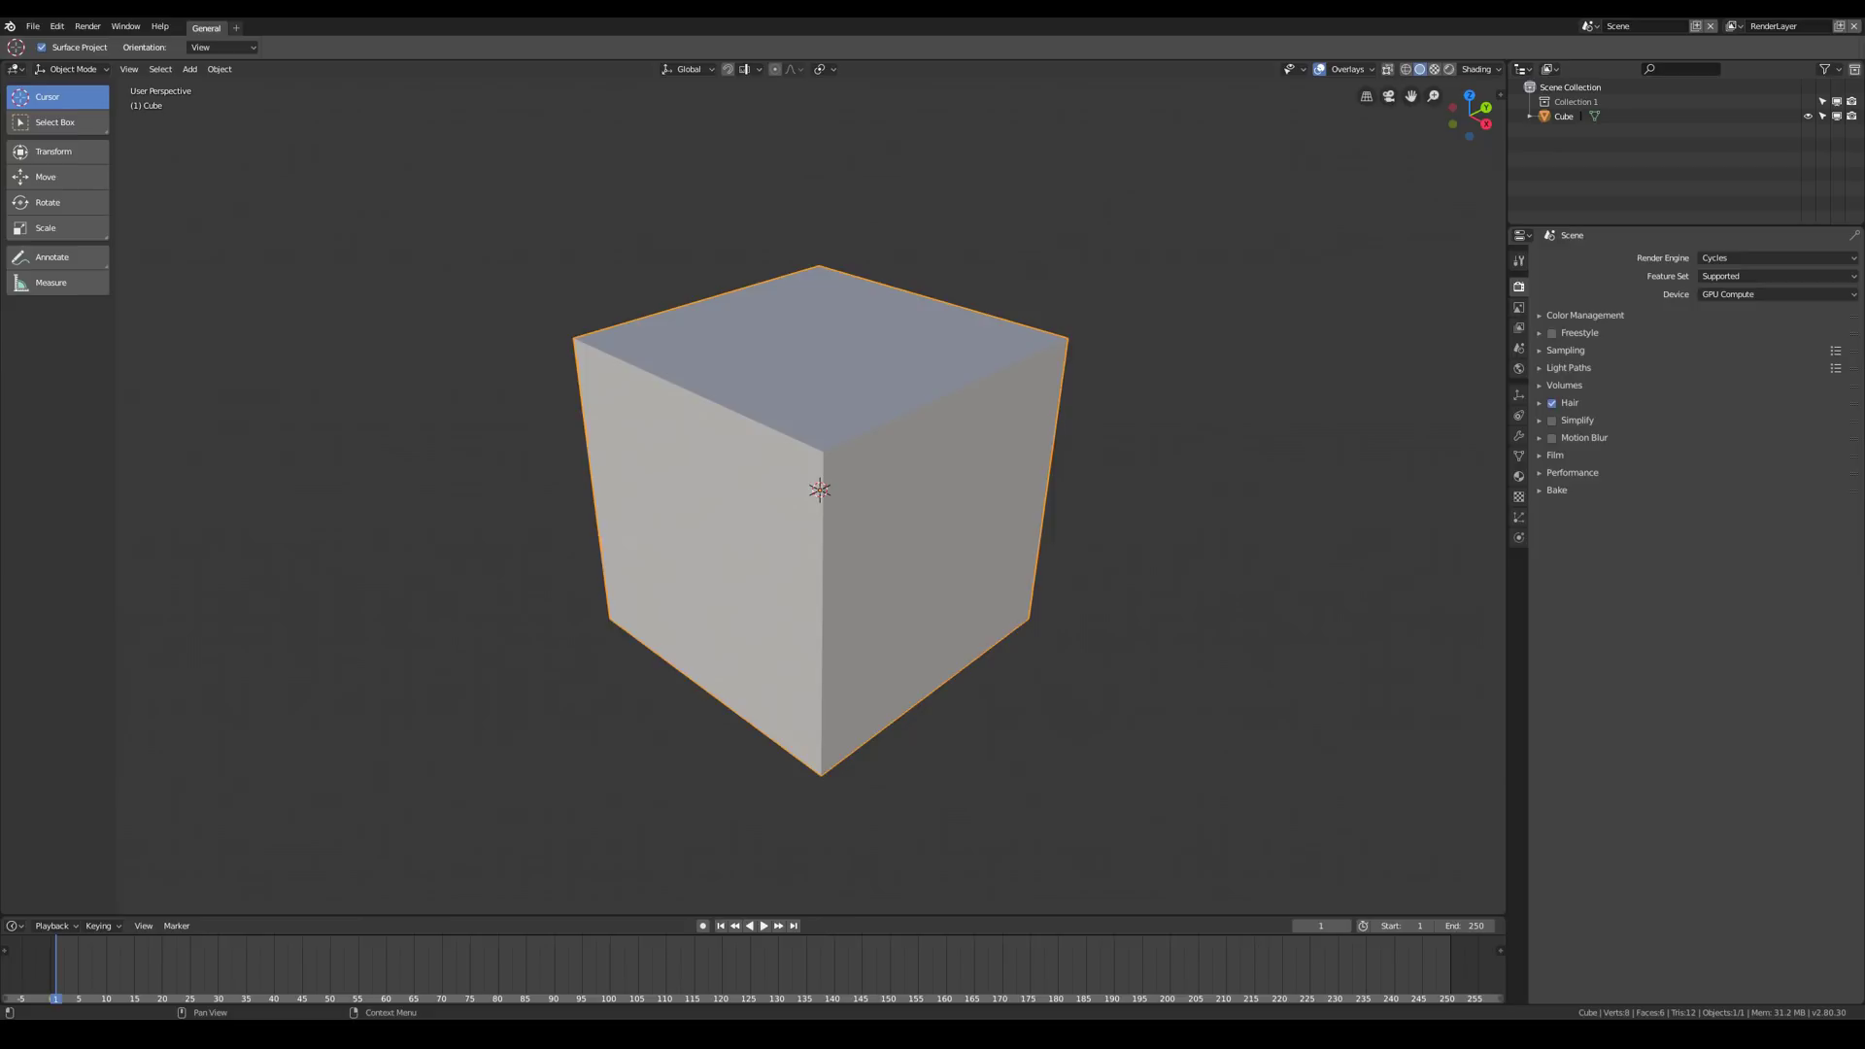
- Delete the default cube, enlarge the timeline area to about half the window height and turn it into a shader editor
key(x)
click(882, 573)
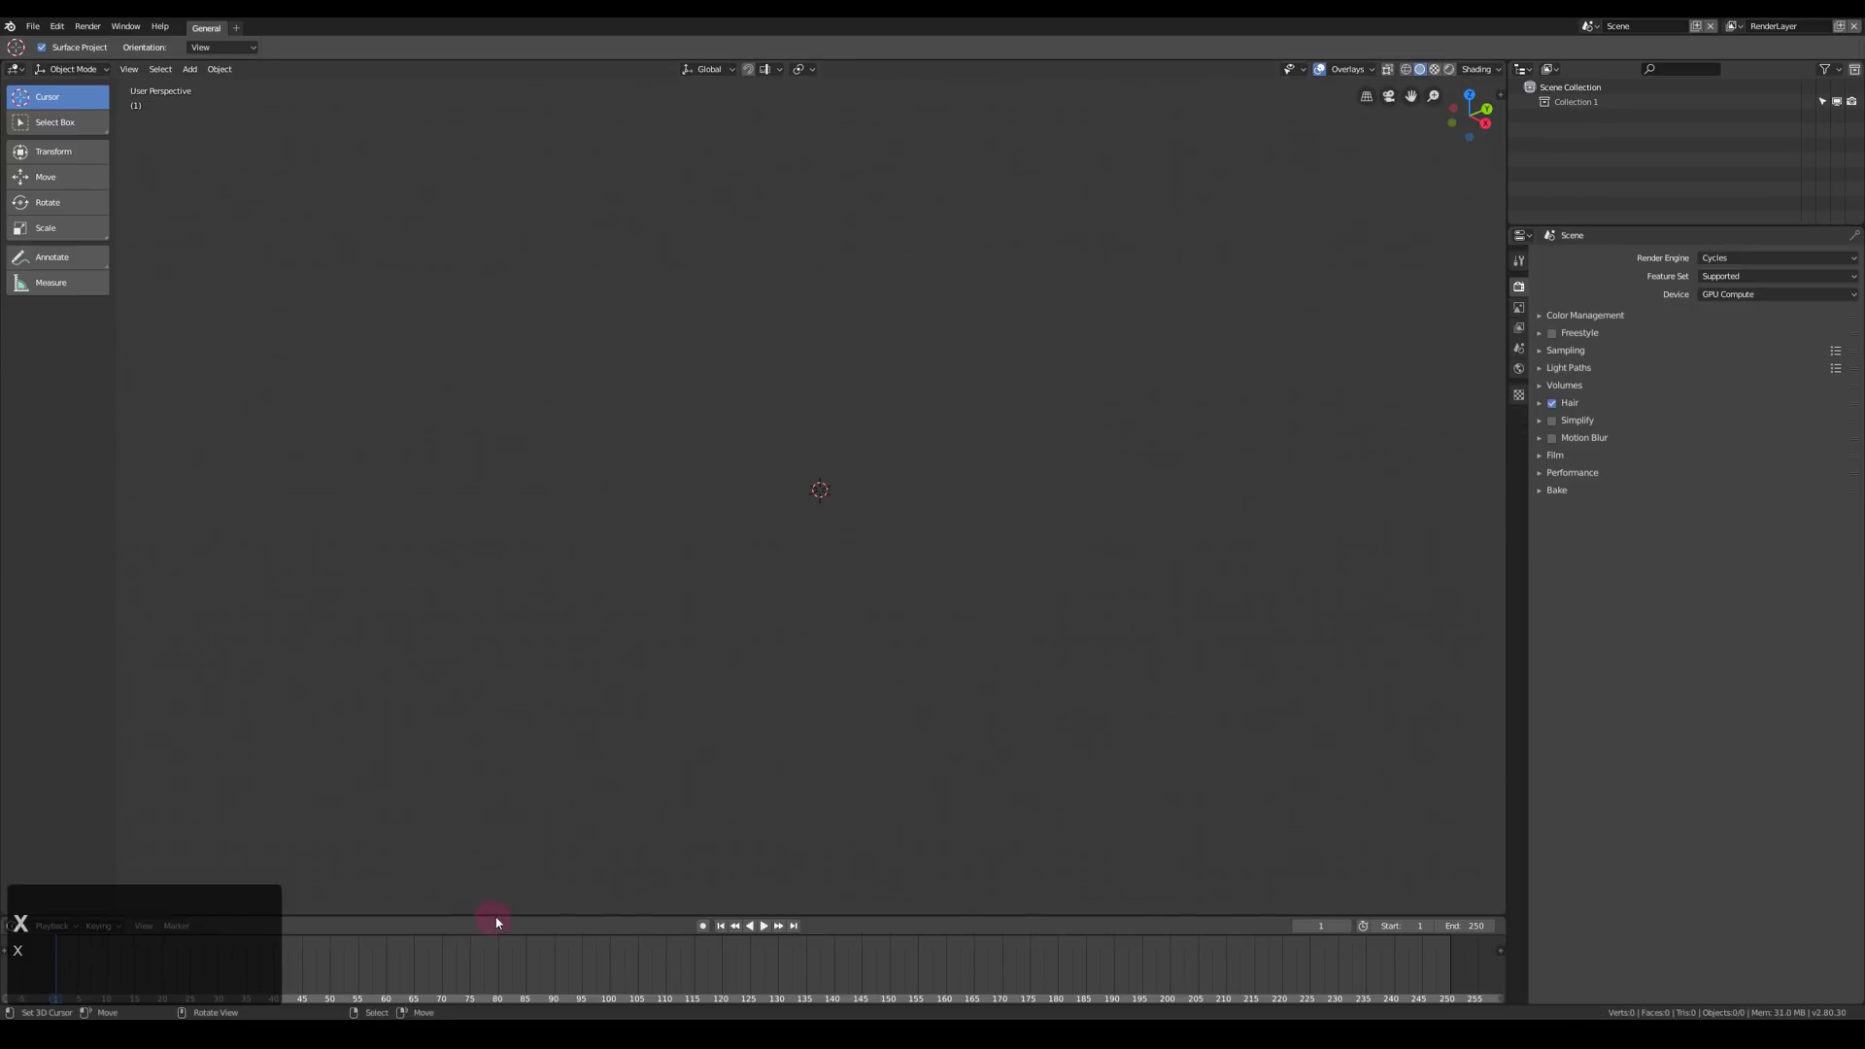
drag(495, 915, 465, 498)
click(14, 505)
click(47, 440)
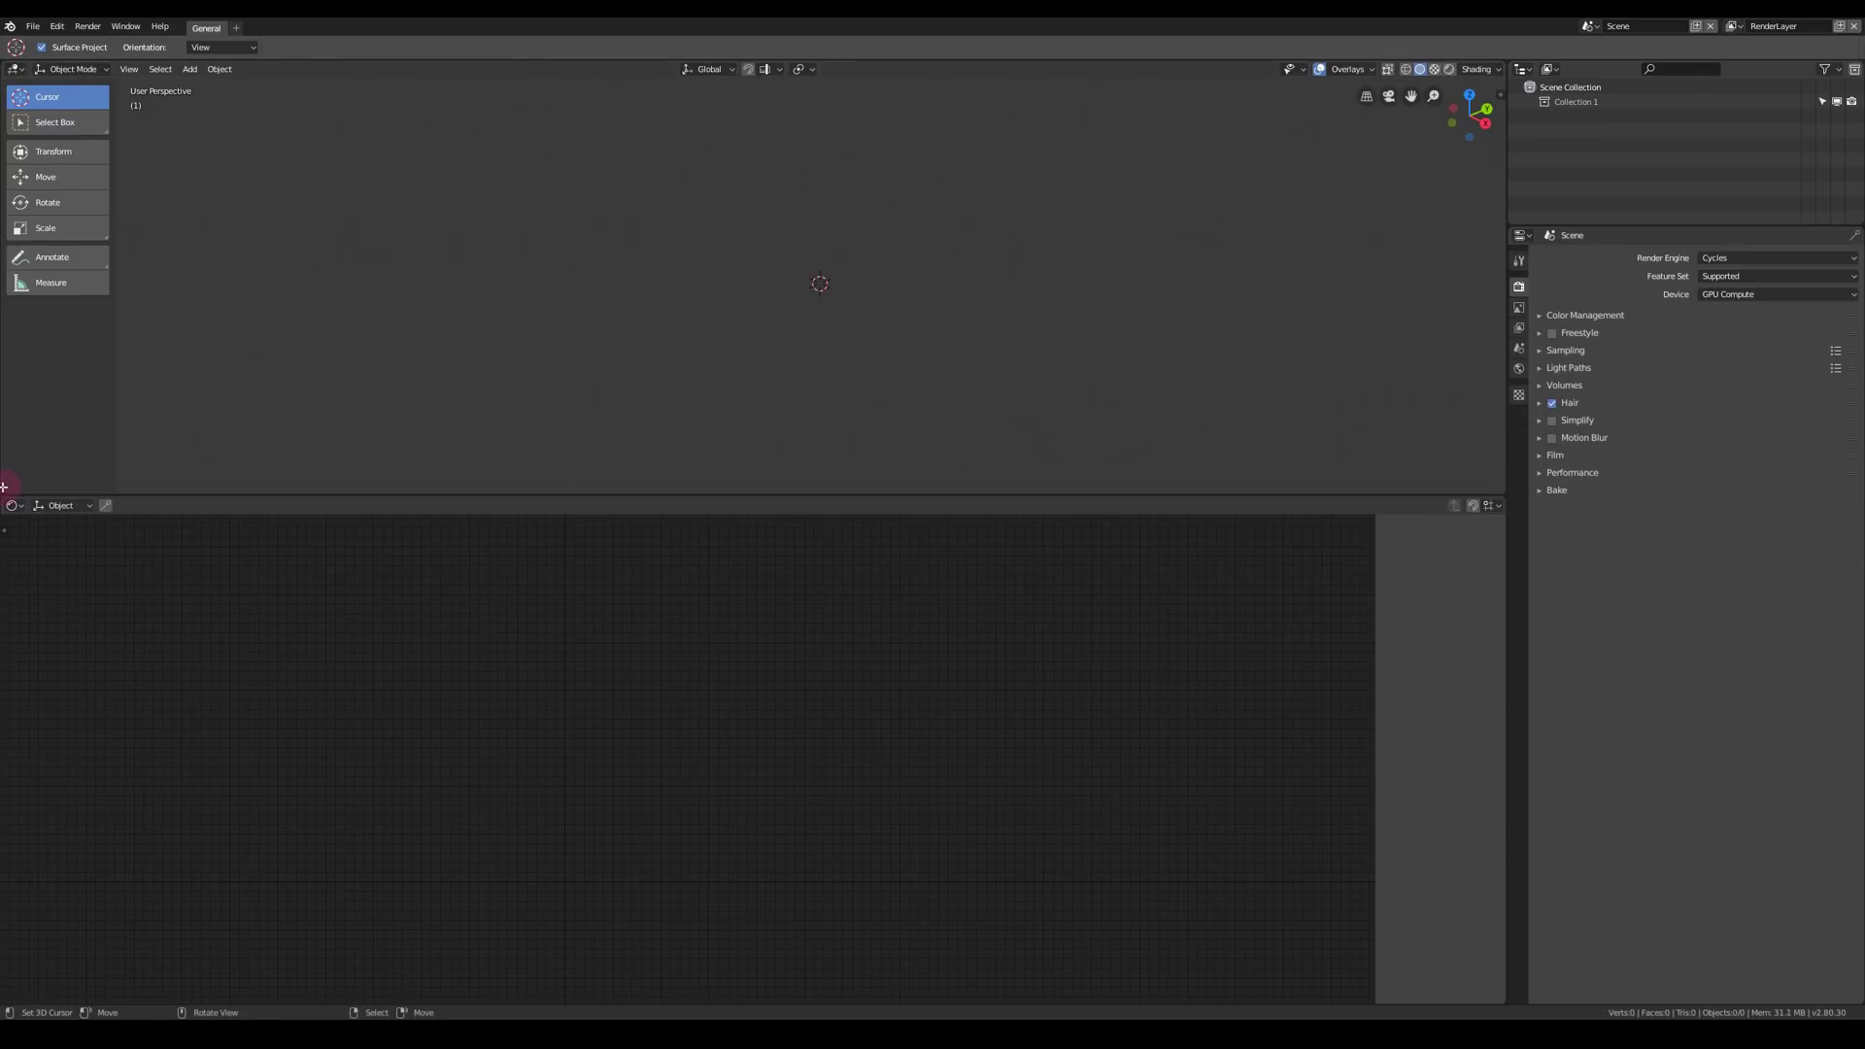
- Split a new area off the 3D viewport and change it to an image editor
drag(4, 490, 727, 418)
click(14, 69)
click(39, 141)
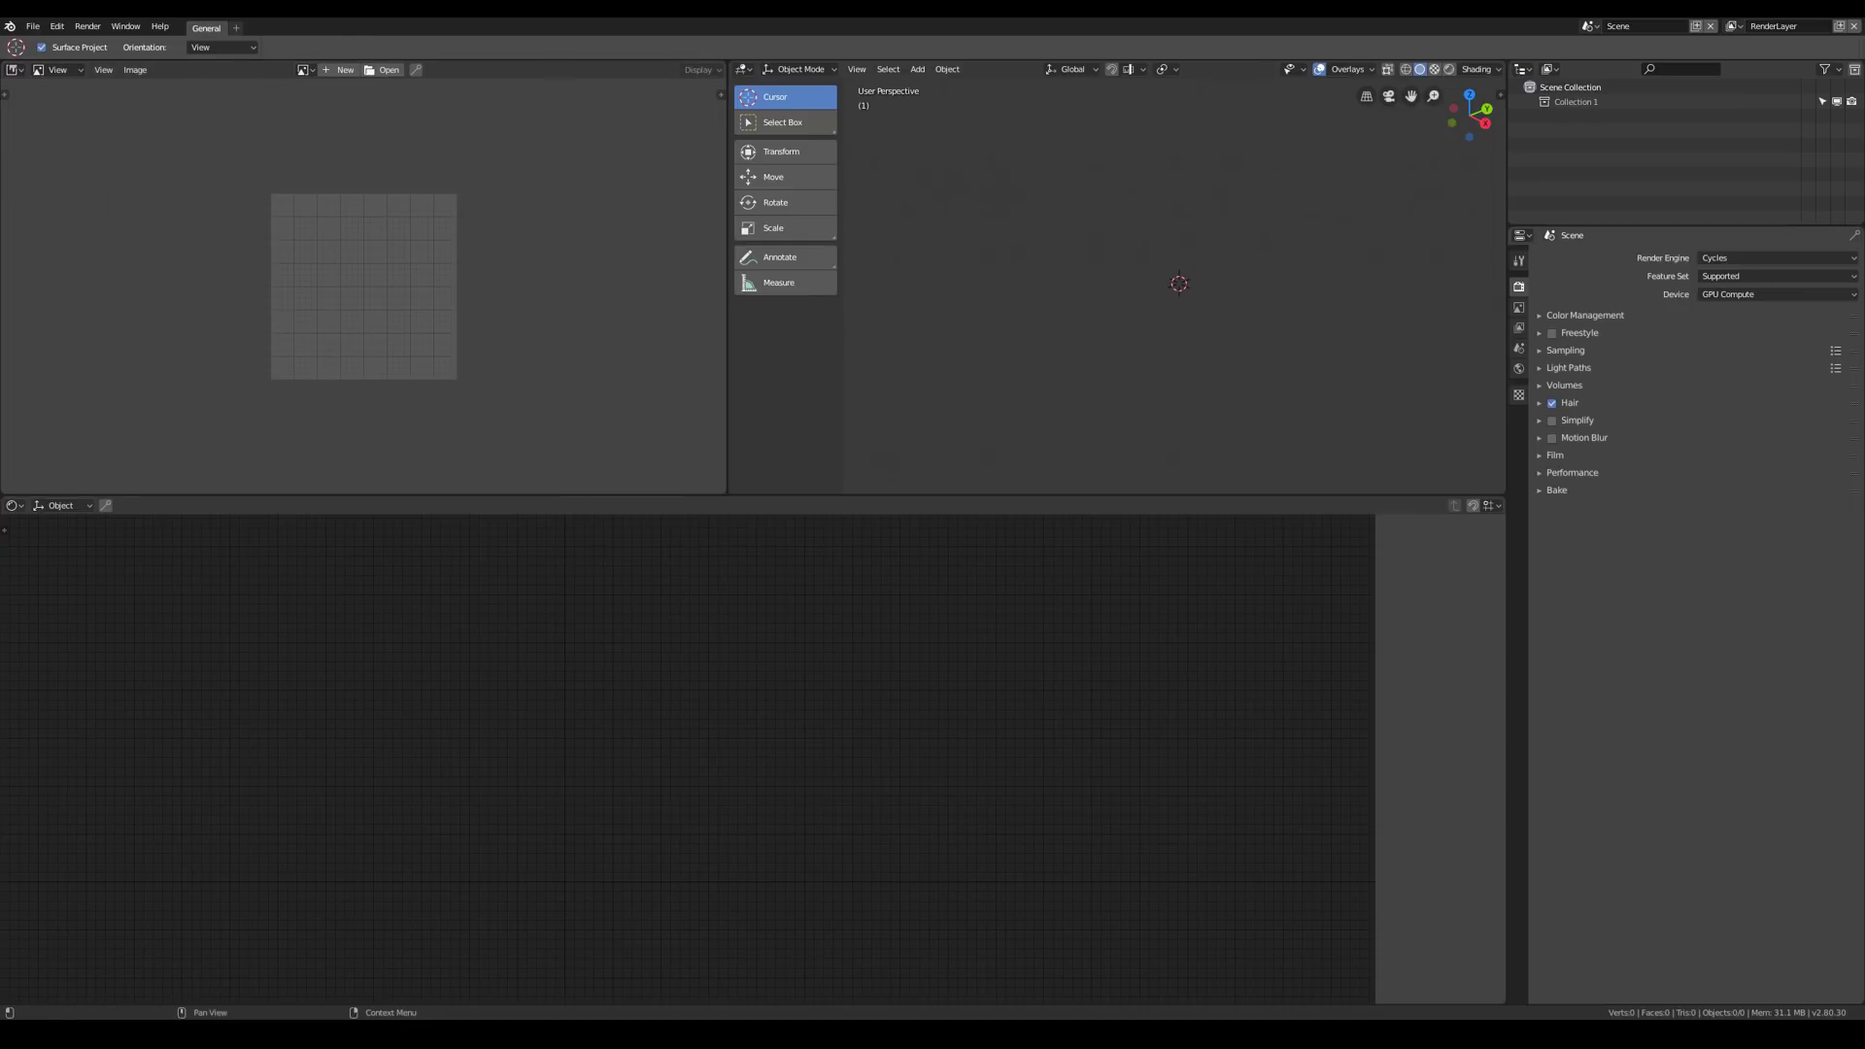
- Append the SCATTr node group from the NodeTree data of SCATTr_v1.0.blend
drag(1864, 709, 875, 698)
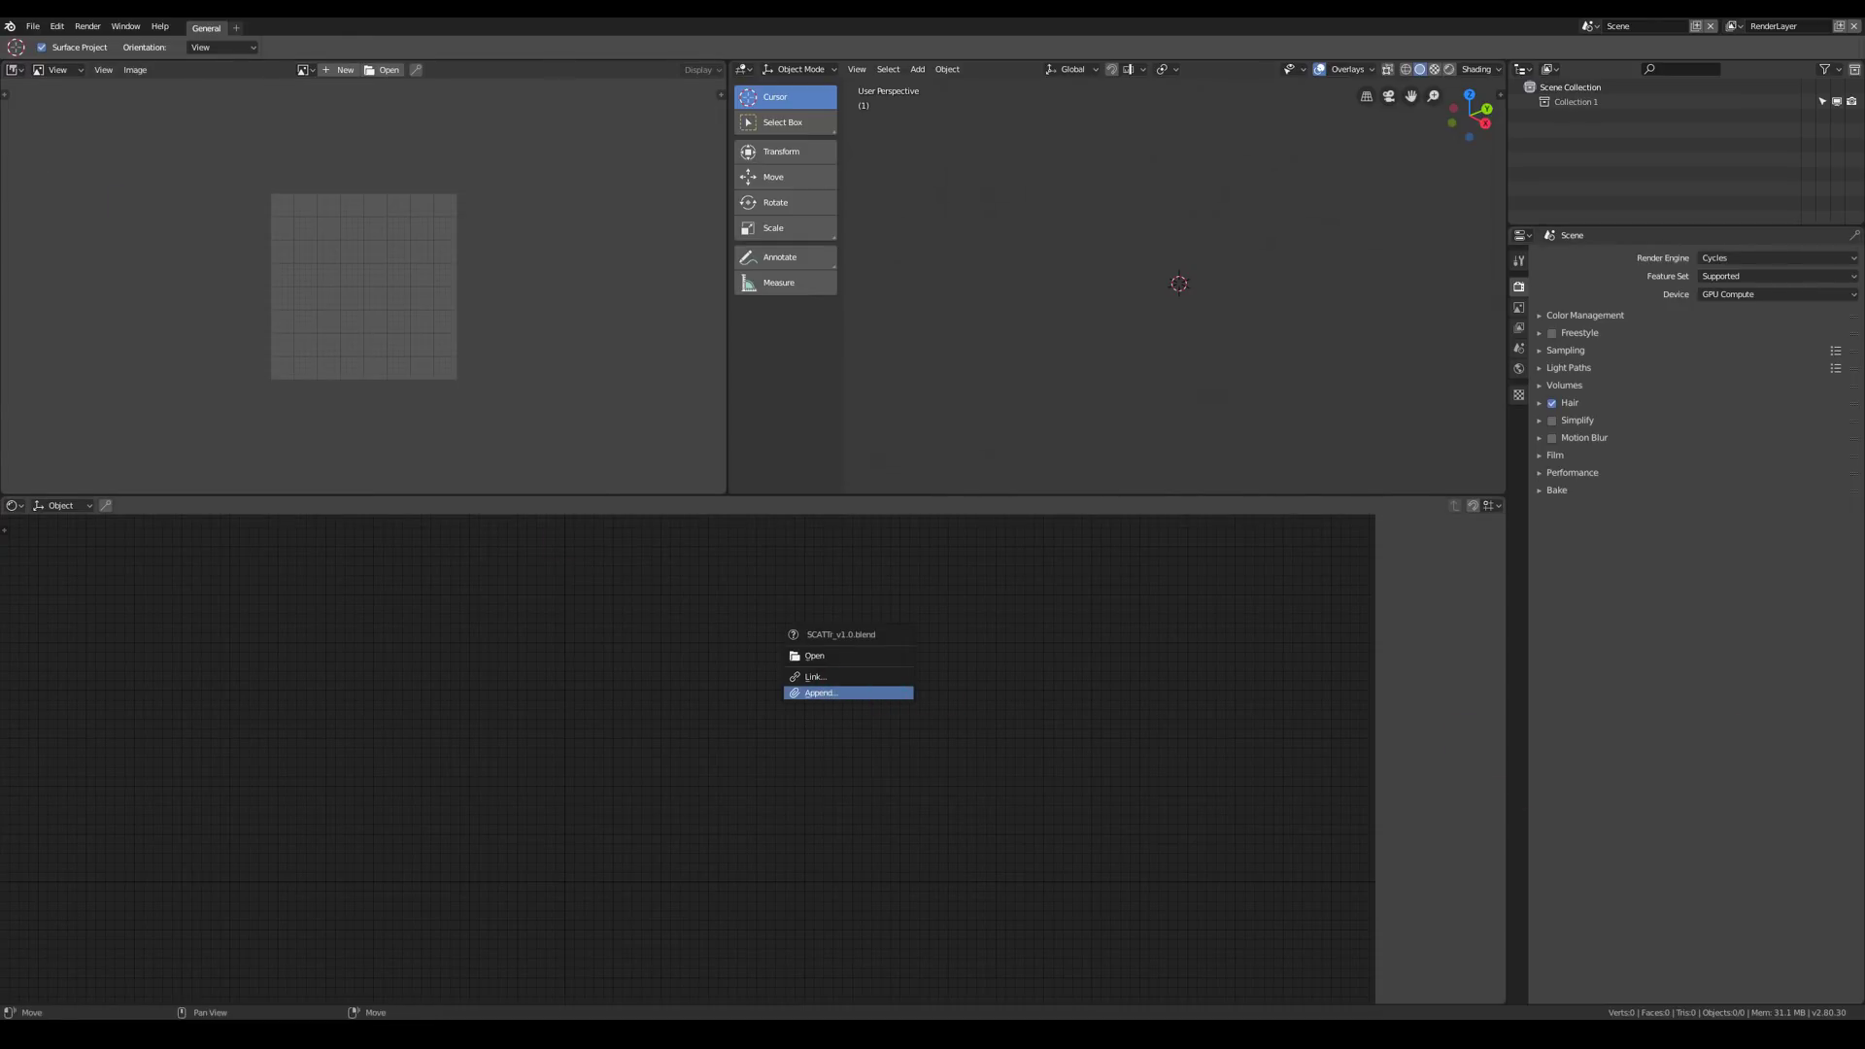
click(821, 693)
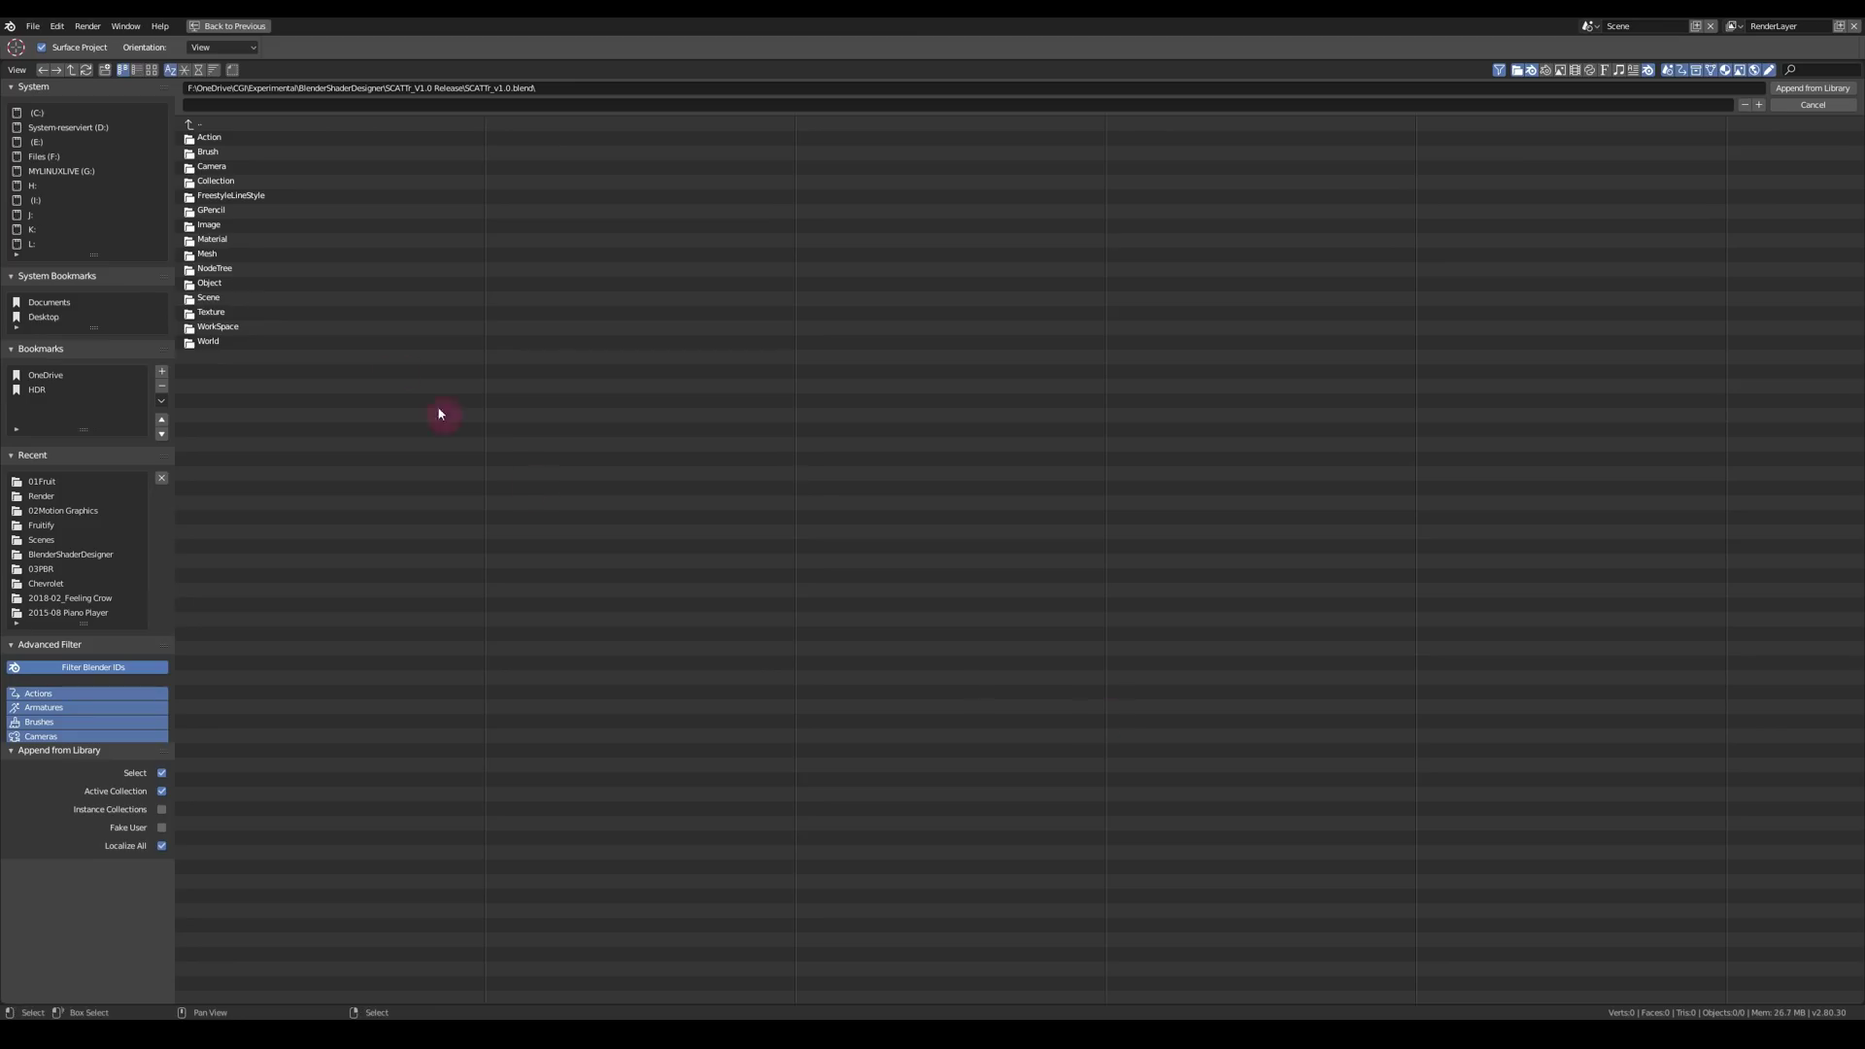
double_click(246, 273)
double_click(292, 195)
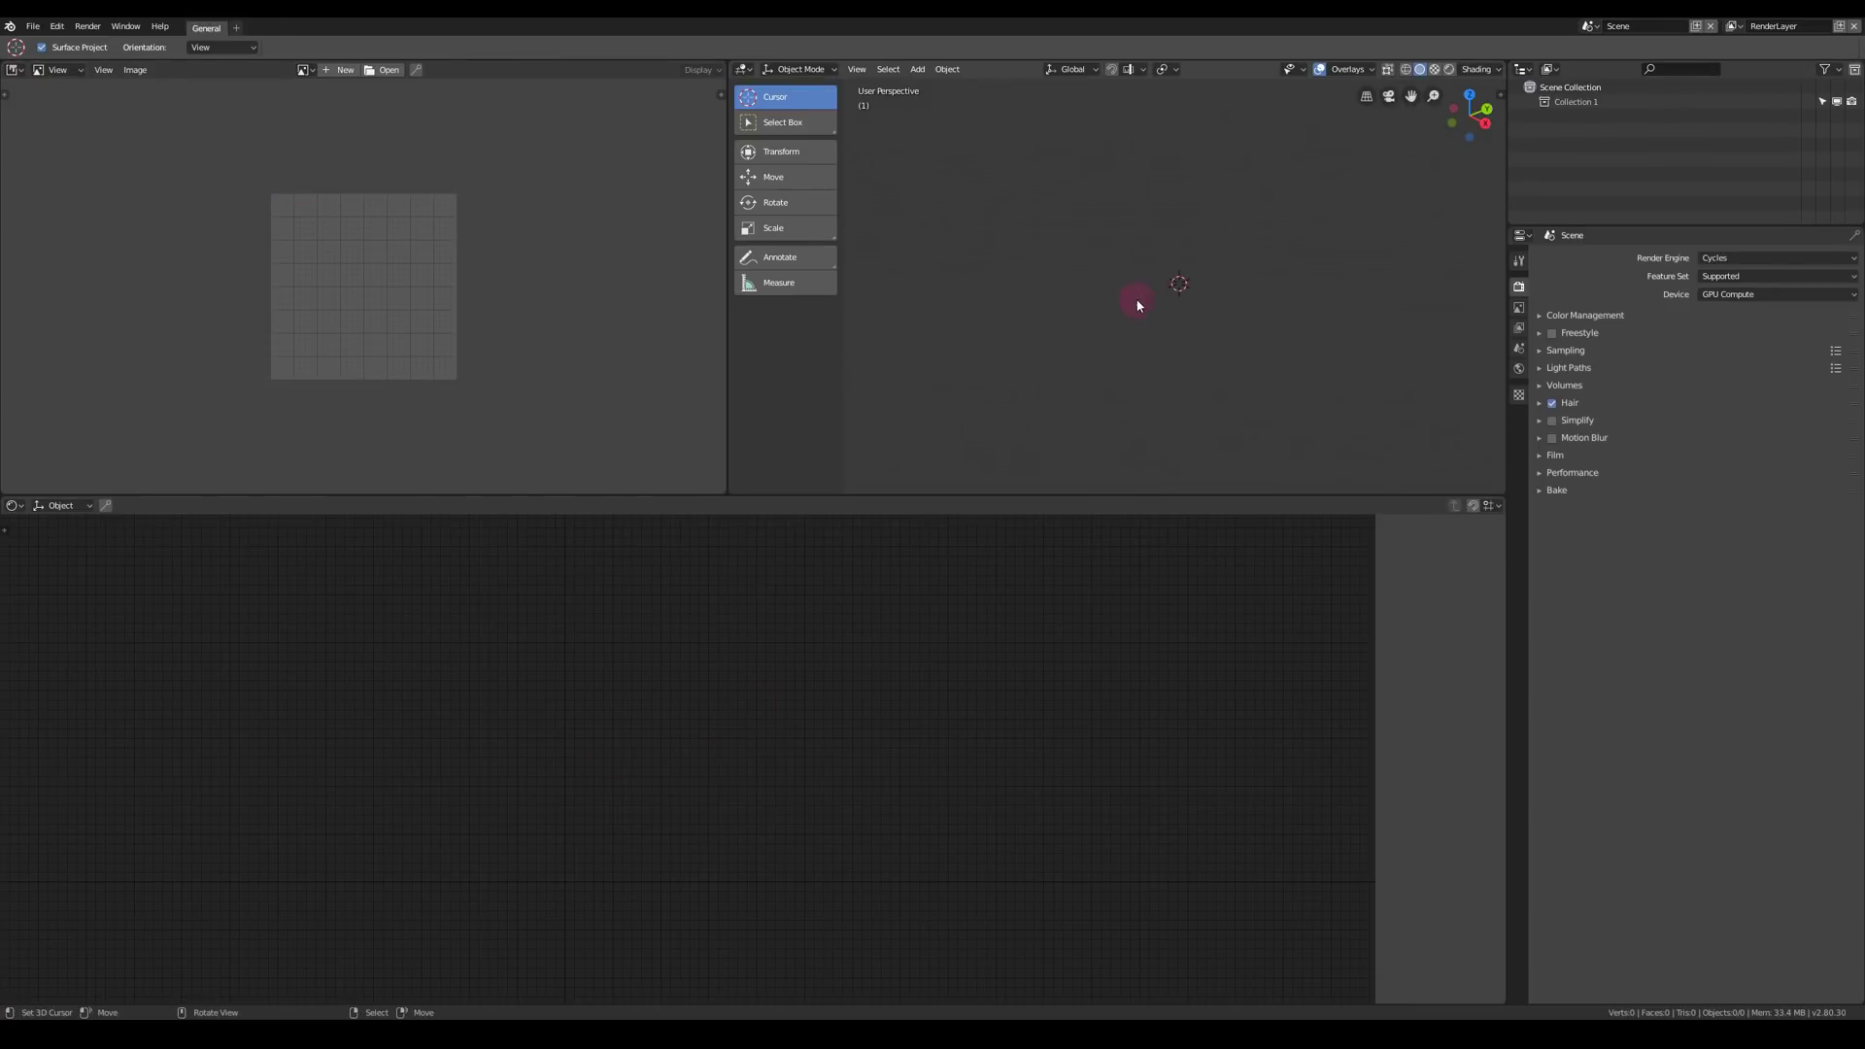
- Add a plane and show it in top orthographic view with LookDev shading
key(shift+a)
click(1187, 303)
key(KP_7)
key(KP_5)
key(z)
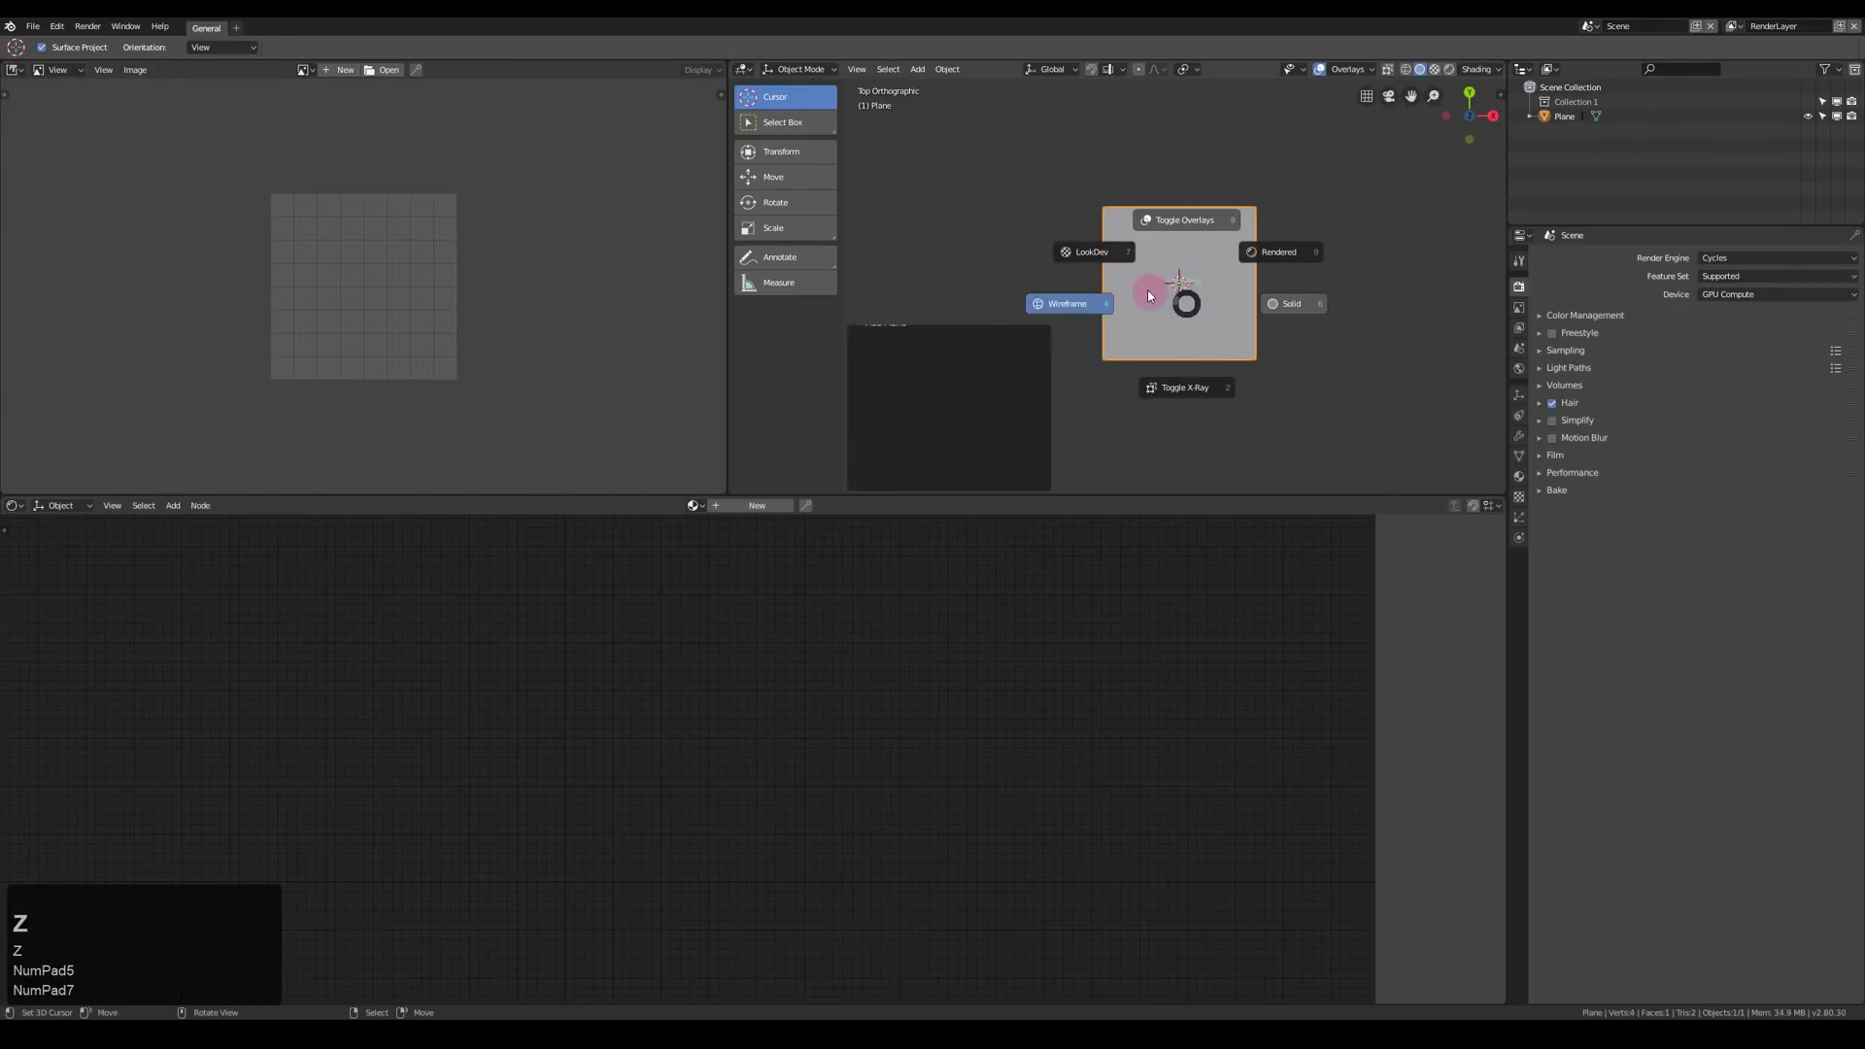
- Create a new material on the plane and name it Fun with Fruit
click(756, 505)
double_click(736, 505)
text(F)
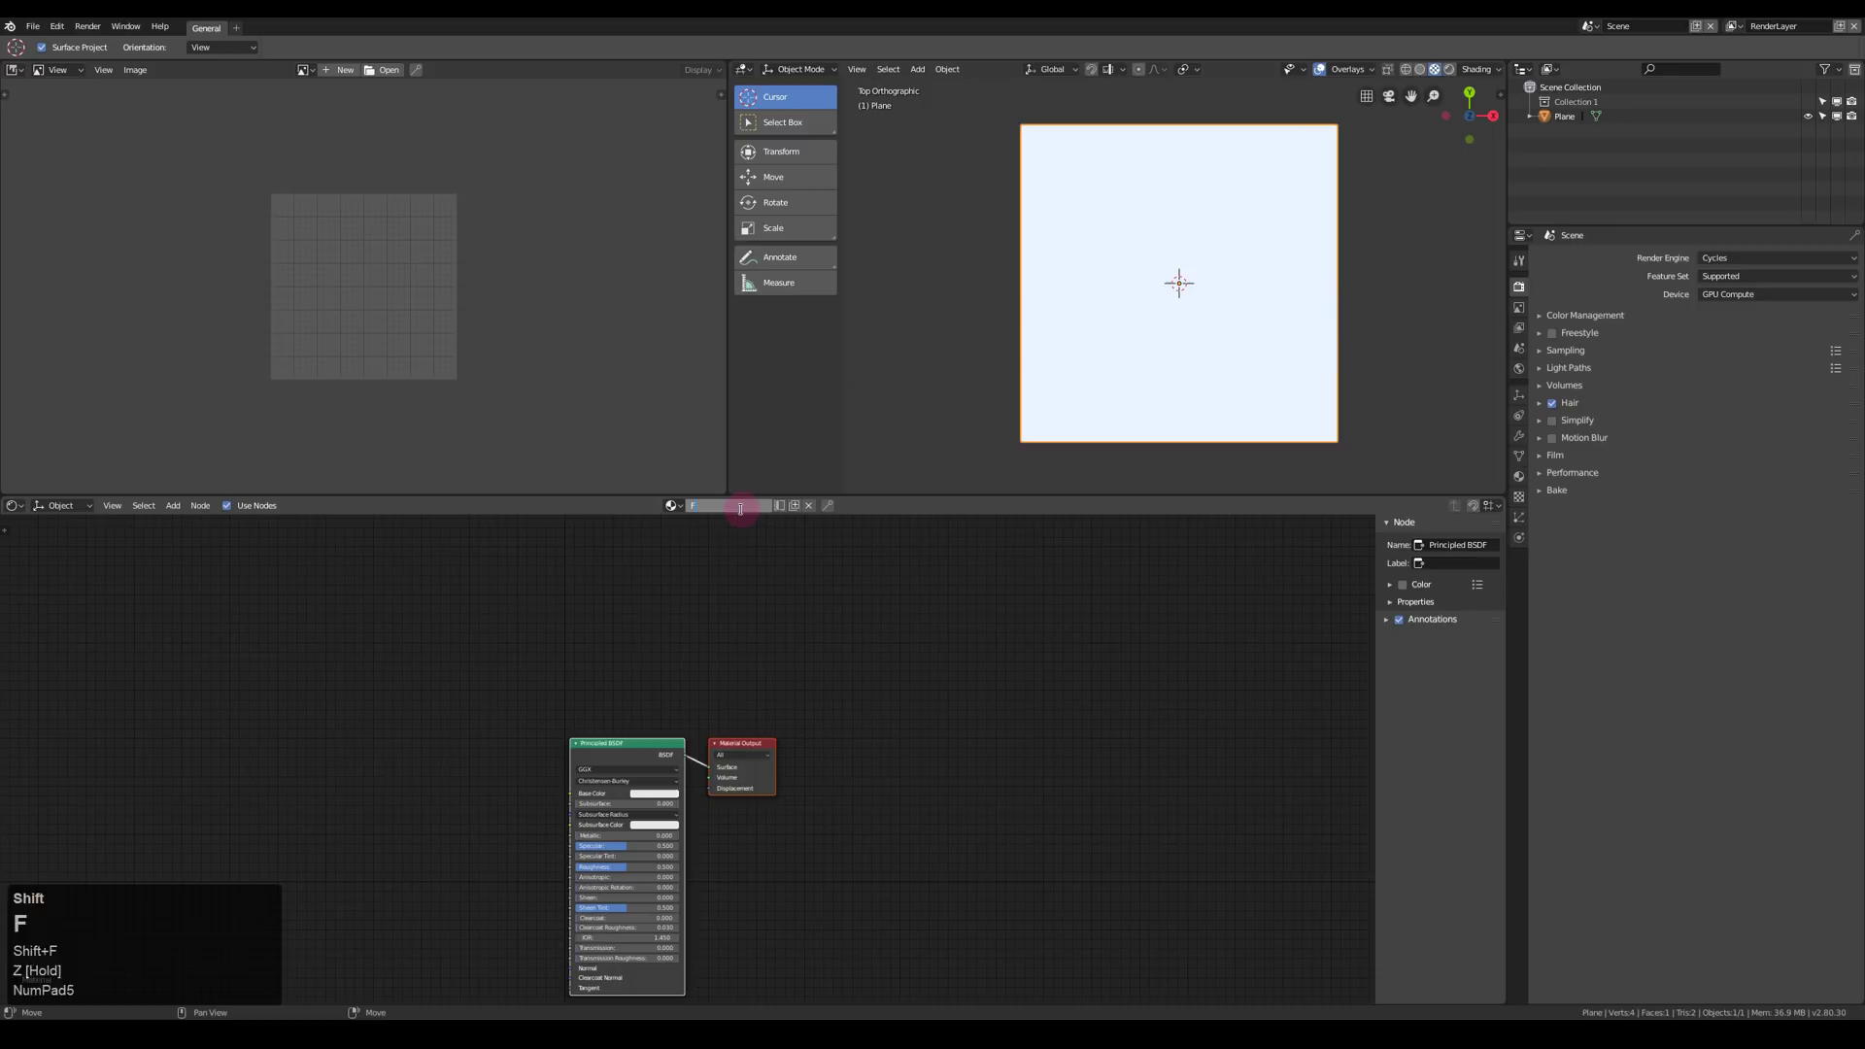
text(un with Fruit)
key(Return)
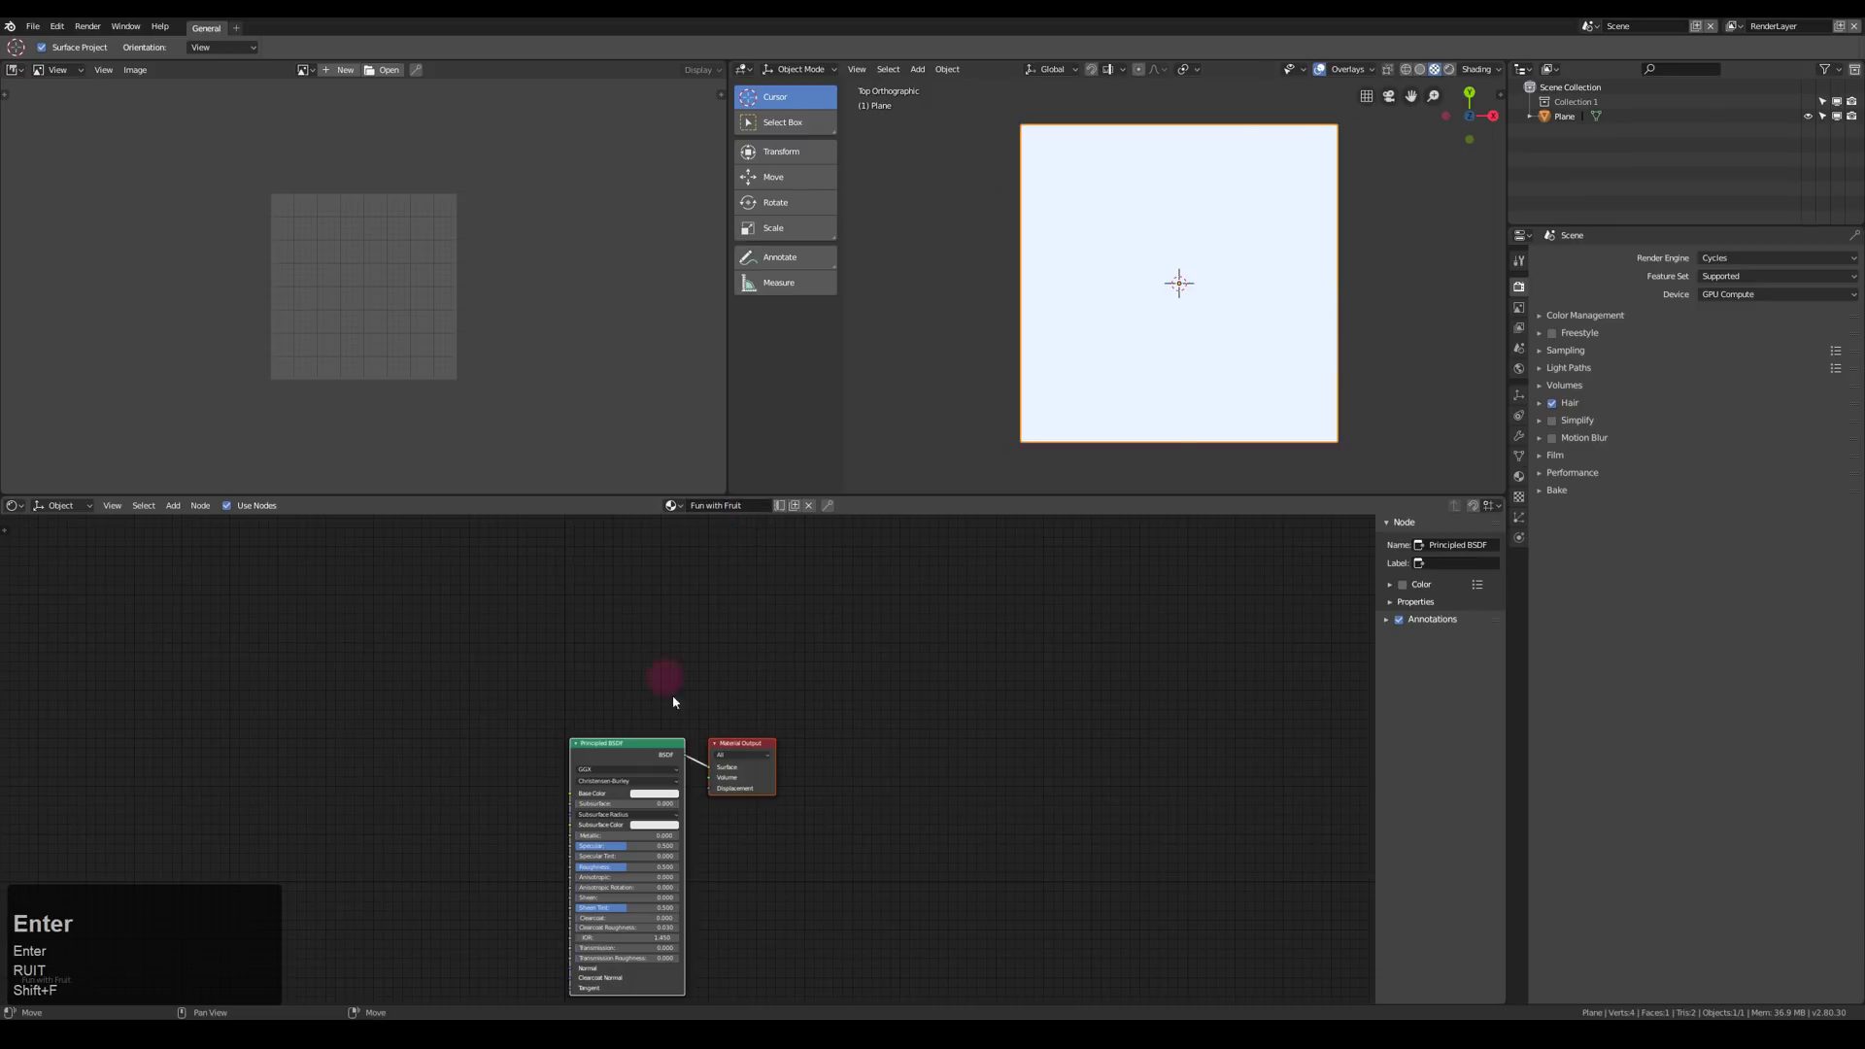
- Delete the Principled BSDF node and move the Material Output node far to the right in the node tree
key(Home)
key(x)
drag(818, 622, 1286, 569)
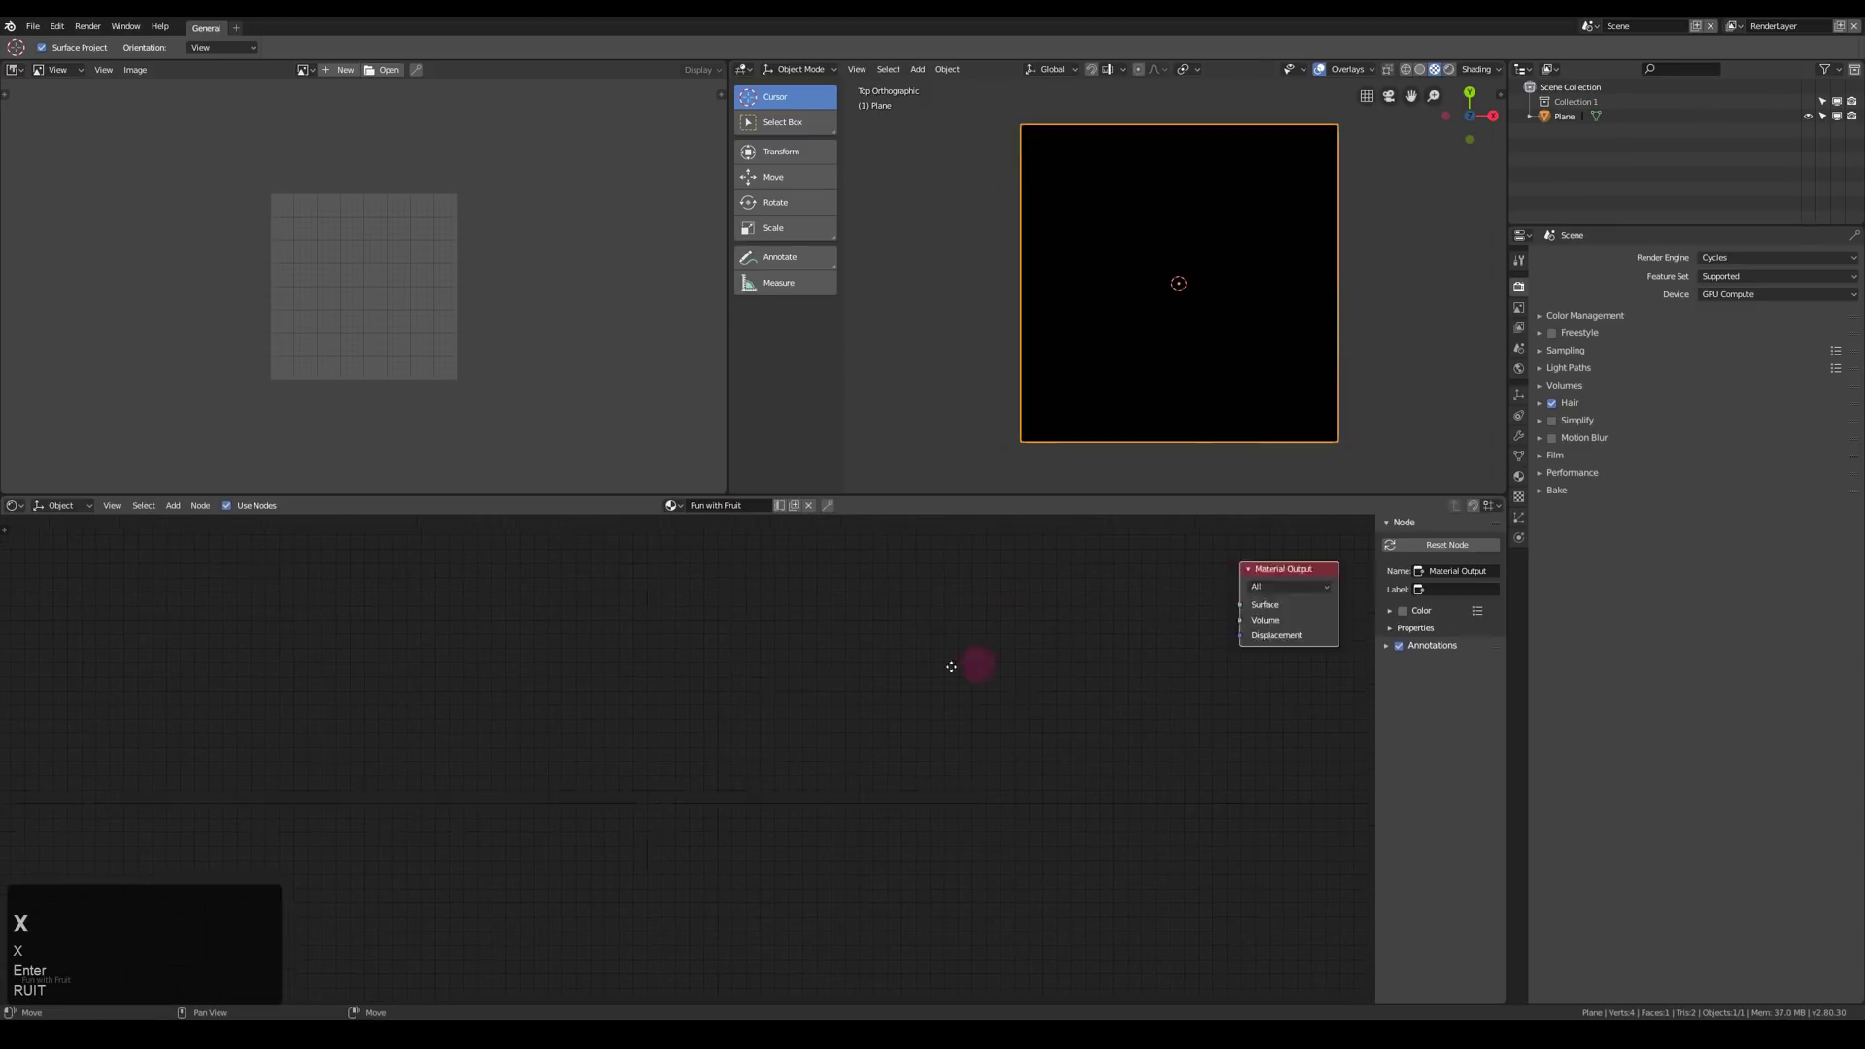
- Add the Single SCATTr [SCATTr] group node to the left of the Material Output
scroll(947, 666, down, 3)
middle_drag(869, 673, 913, 652)
key(shift+a)
mouse_move(583, 883)
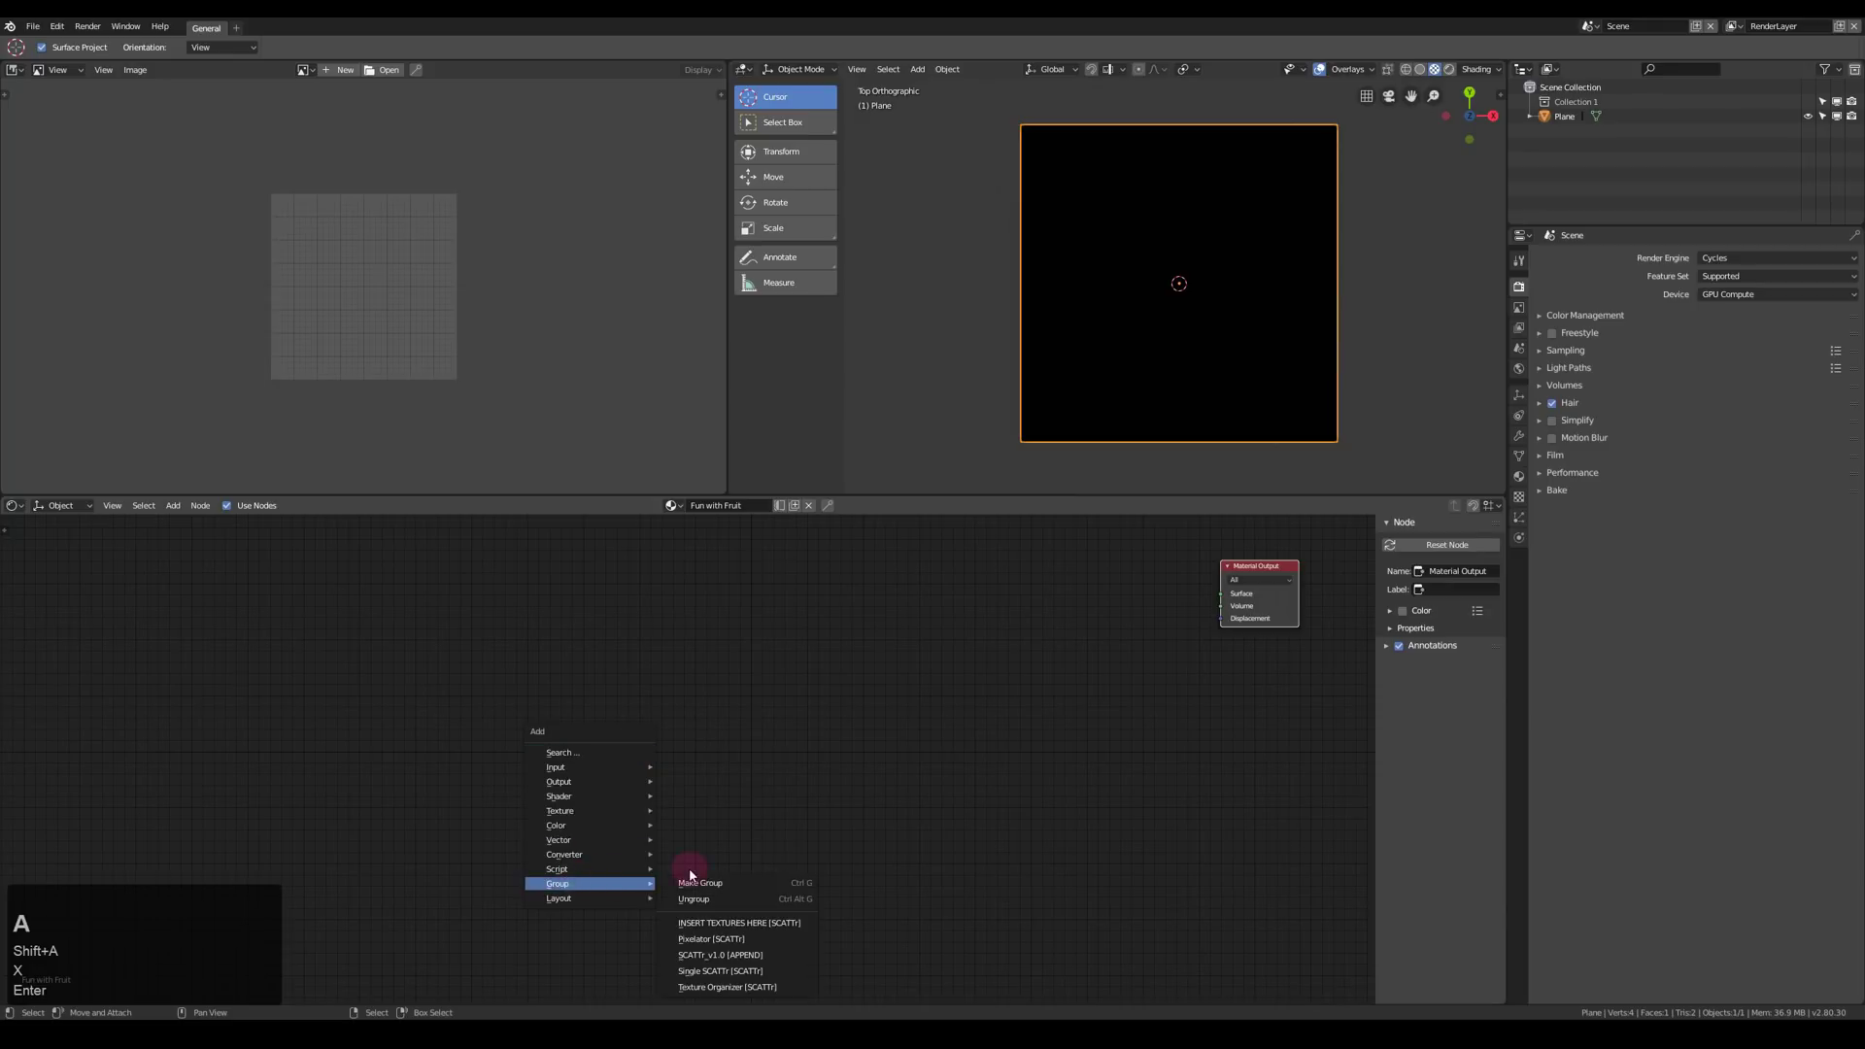
click(804, 974)
click(309, 597)
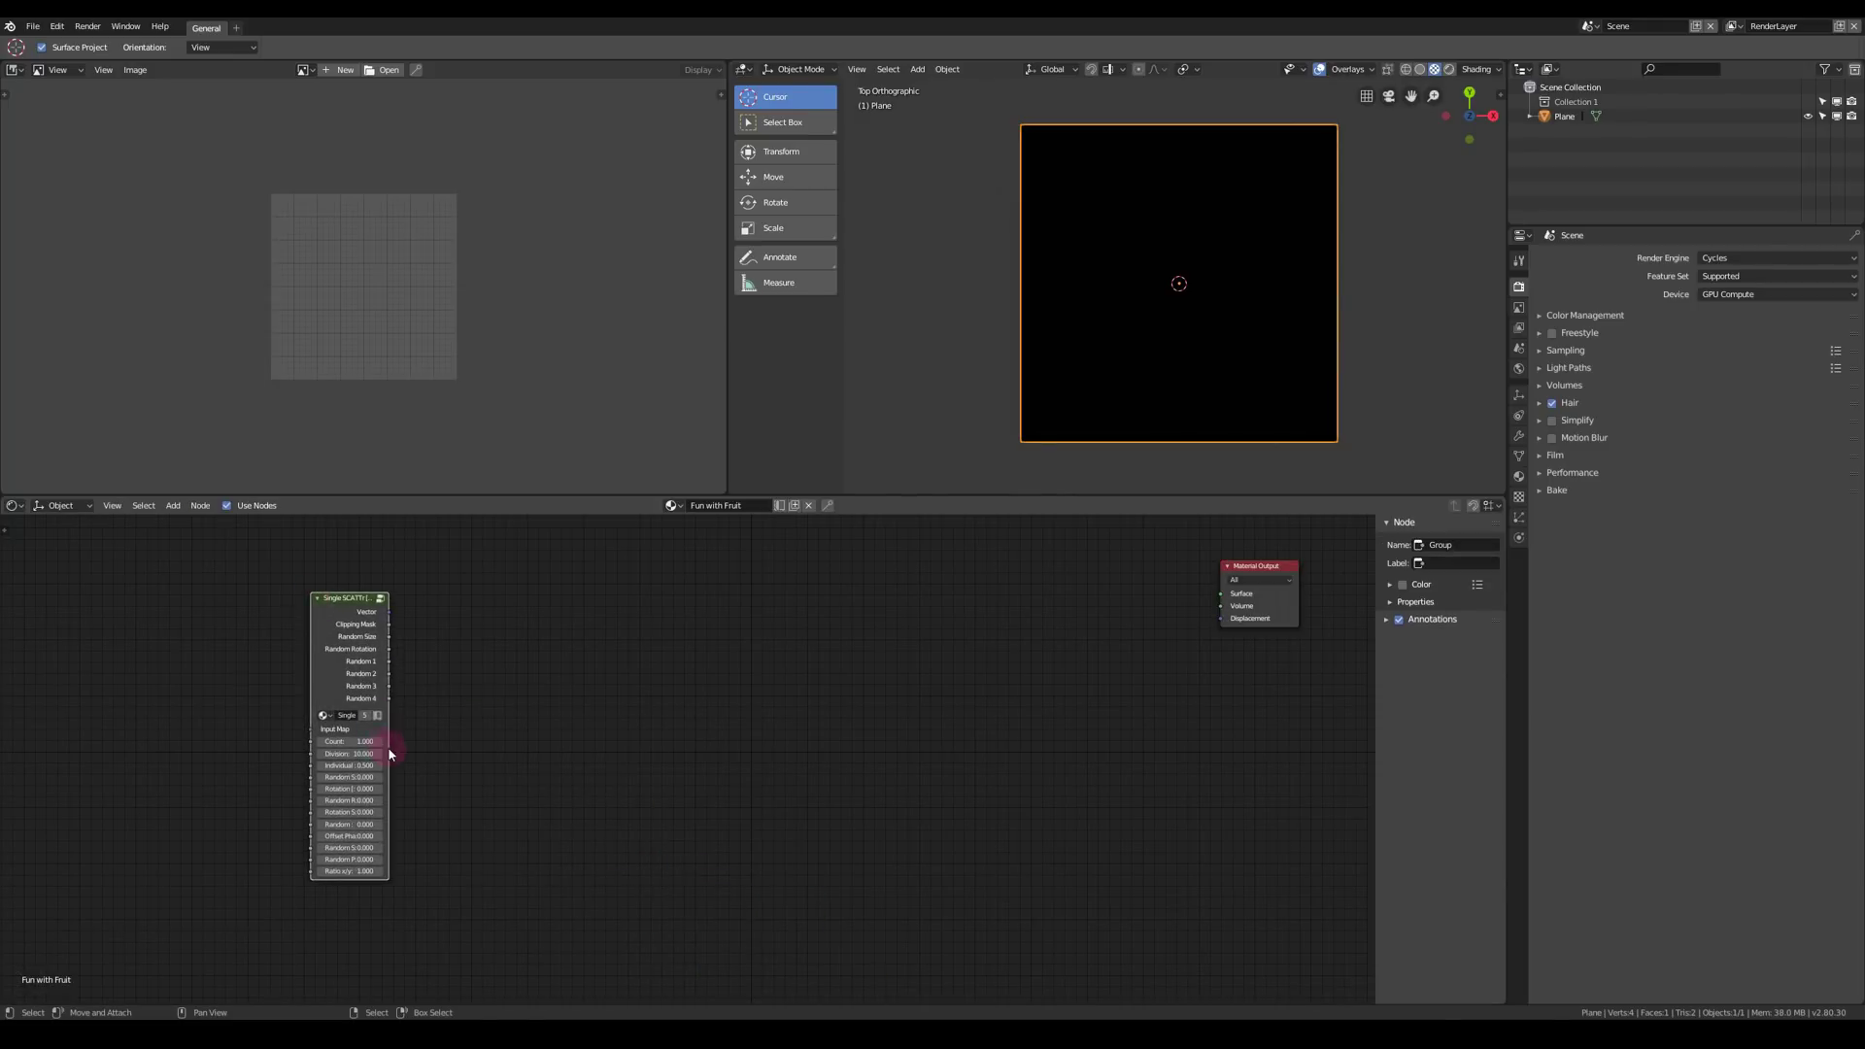
- Widen the Single SCATTr node and preview its Vector output on the plane through a Viewer node
drag(406, 749, 477, 751)
ctrl+shift+click(382, 645)
scroll(796, 715, up, 1)
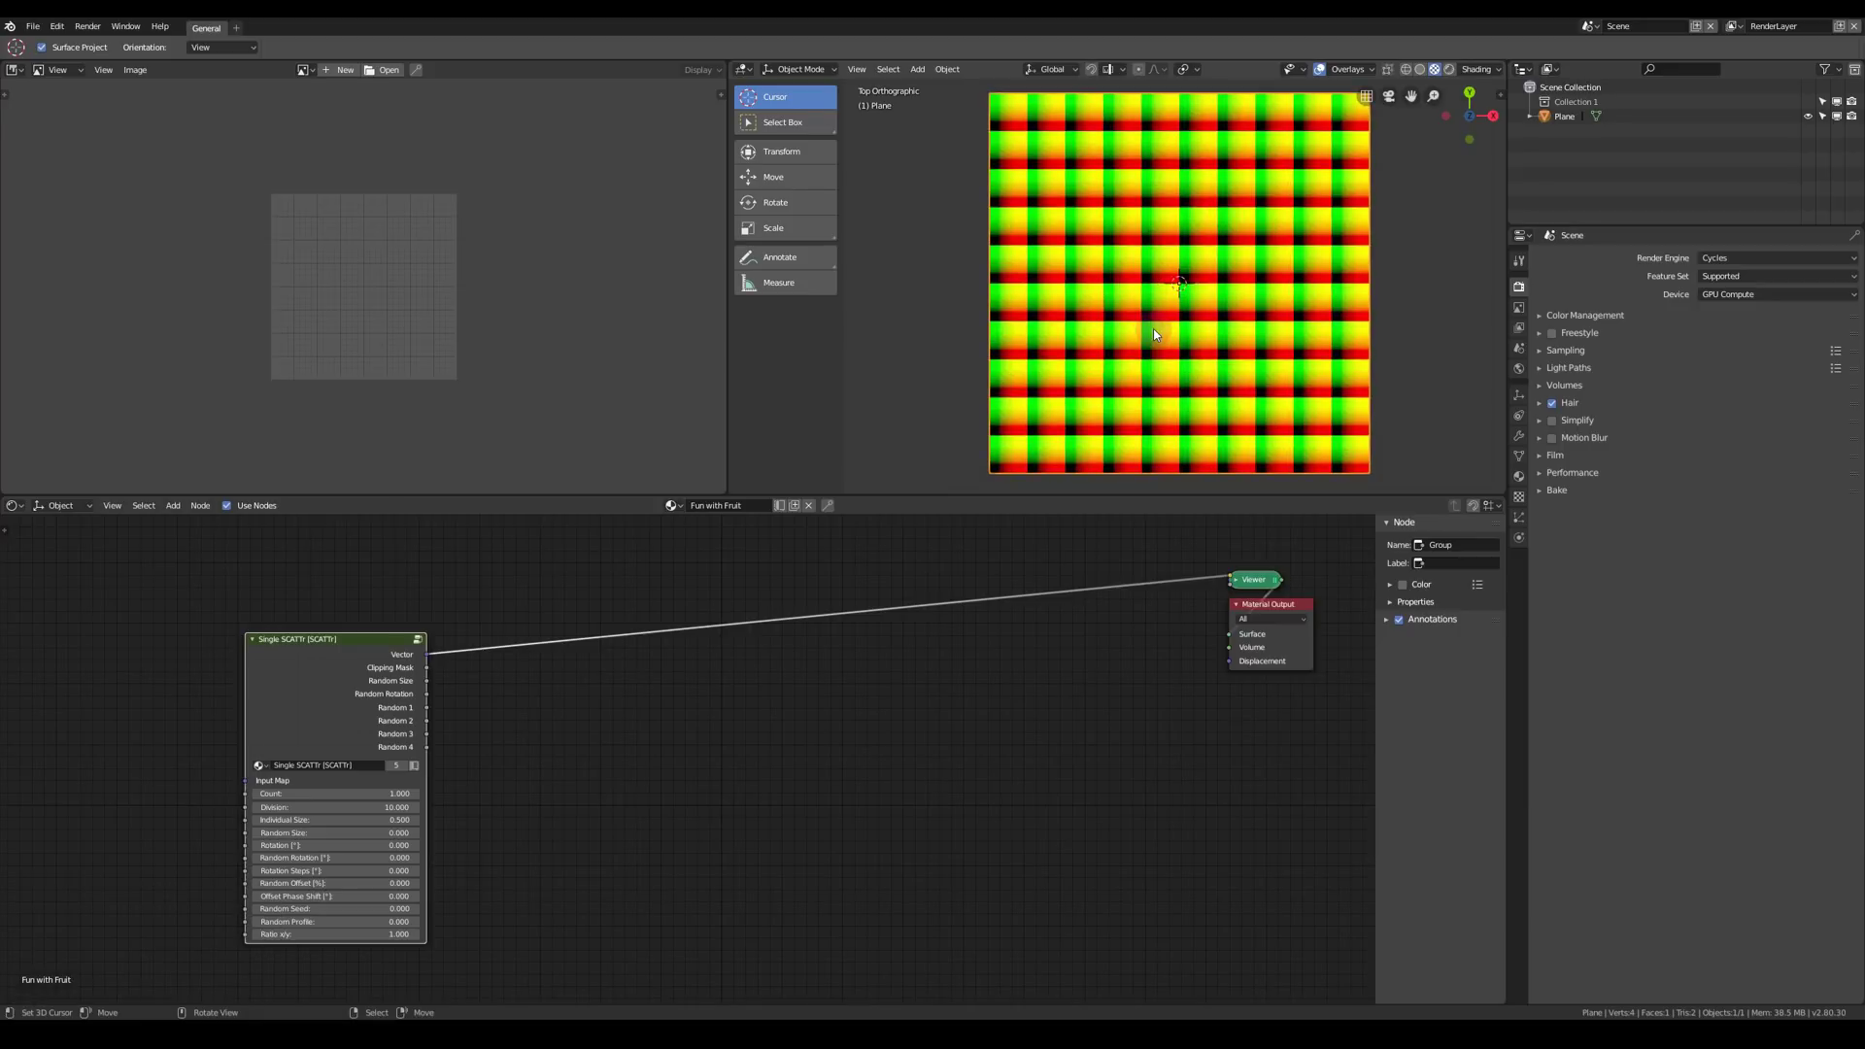
click(548, 837)
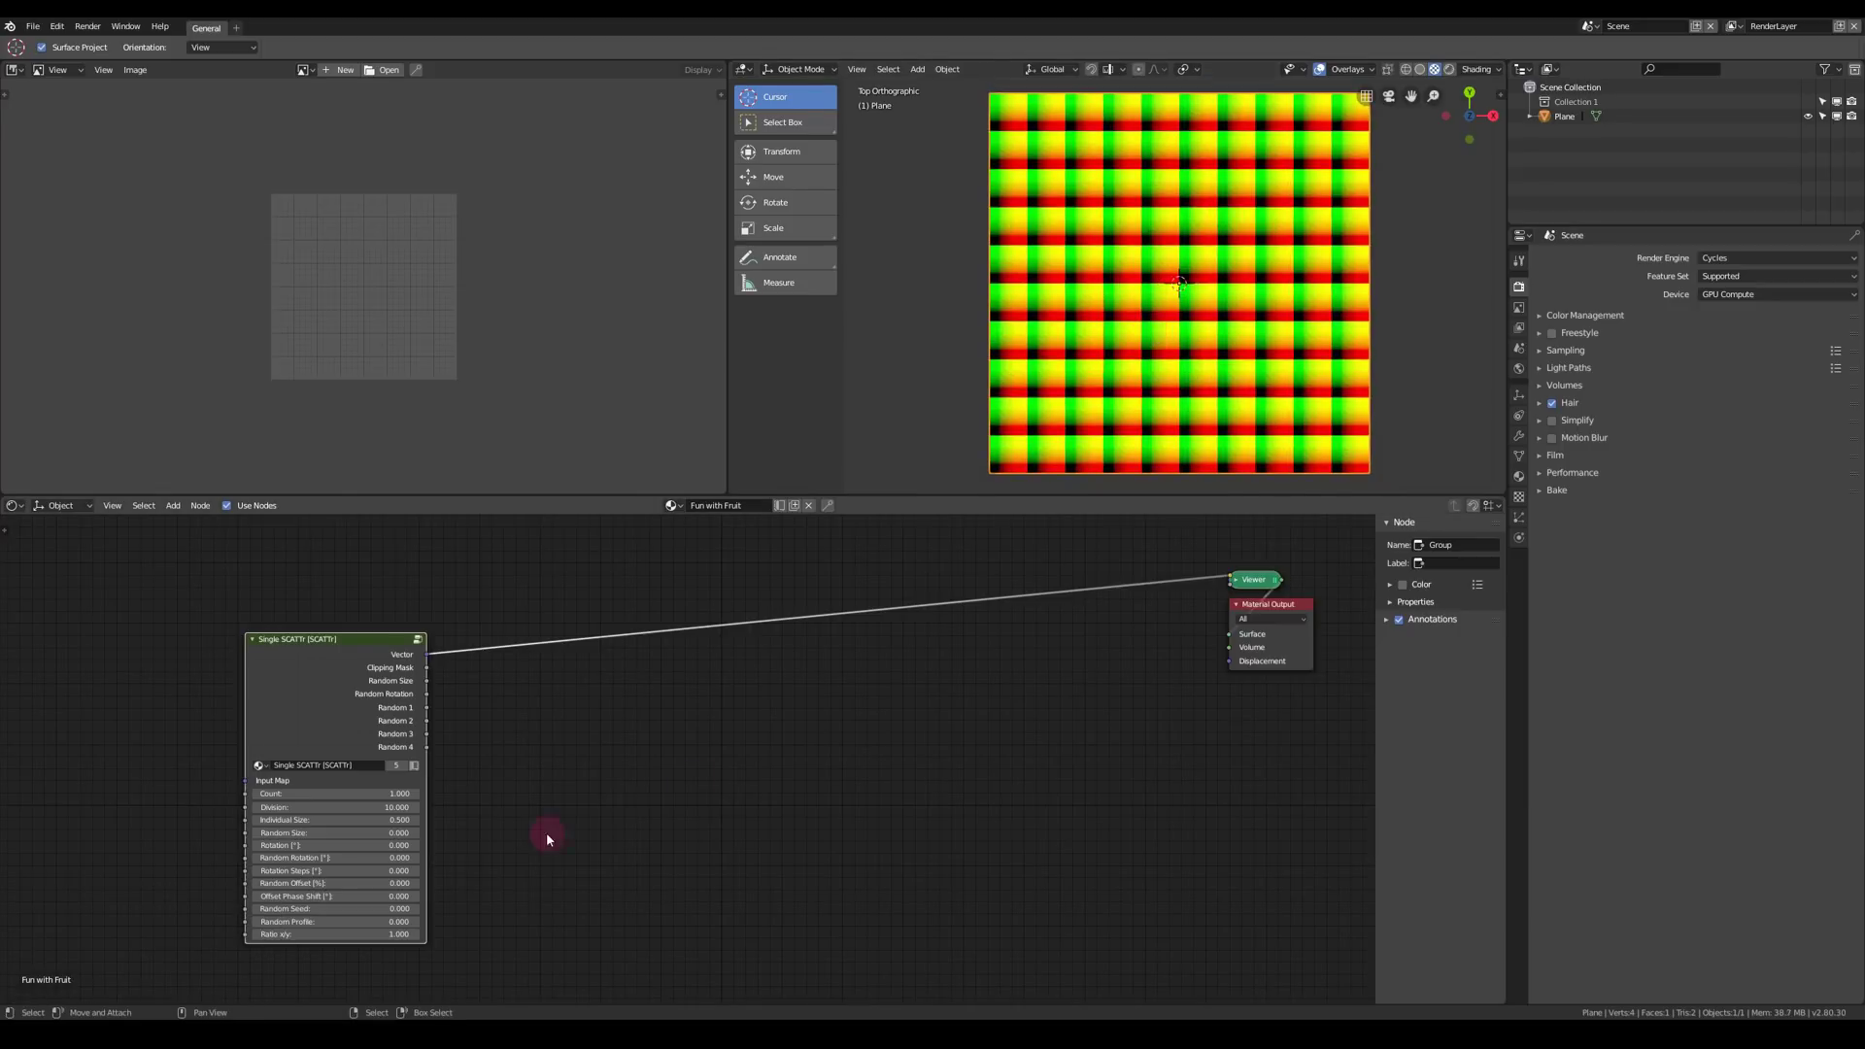
- Cycle the viewer preview through the outputs of the Single SCATTr node back to Vector
ctrl+shift+click(390, 709)
ctrl+shift+click(390, 709)
ctrl+shift+click(389, 710)
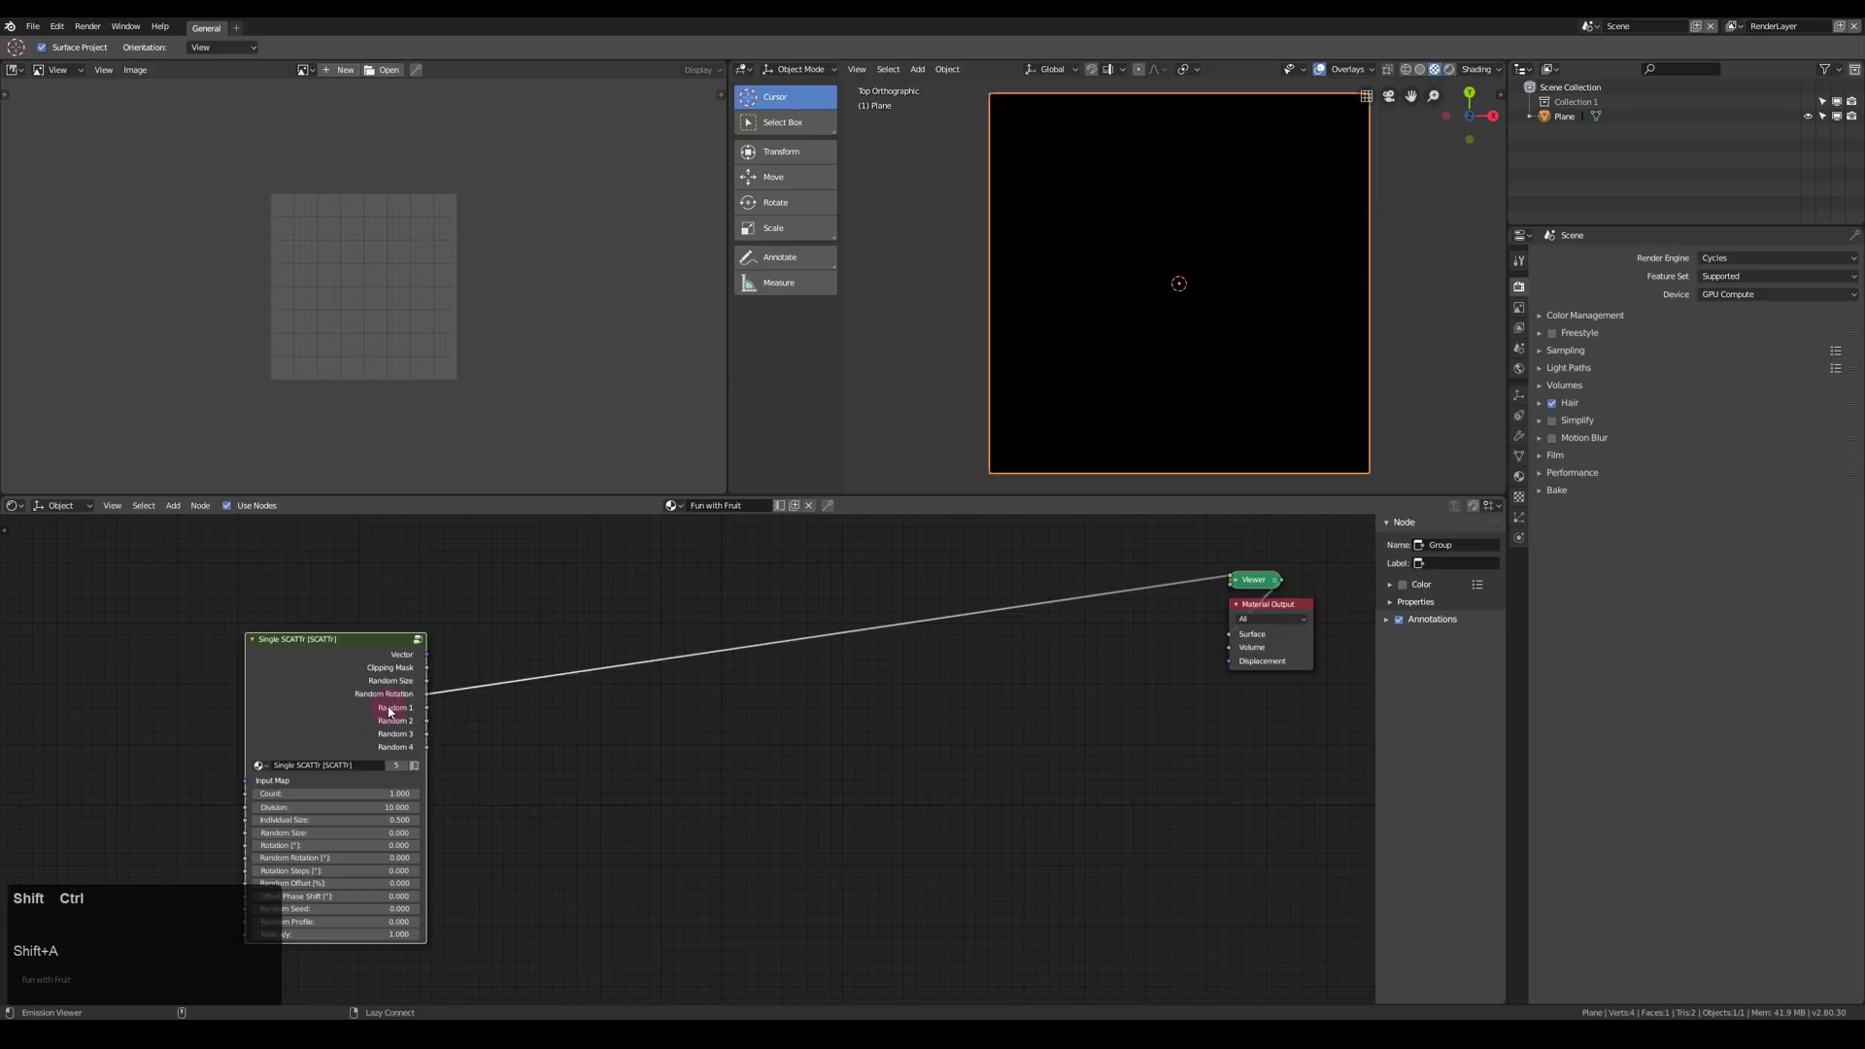
ctrl+shift+click(390, 710)
ctrl+shift+click(390, 711)
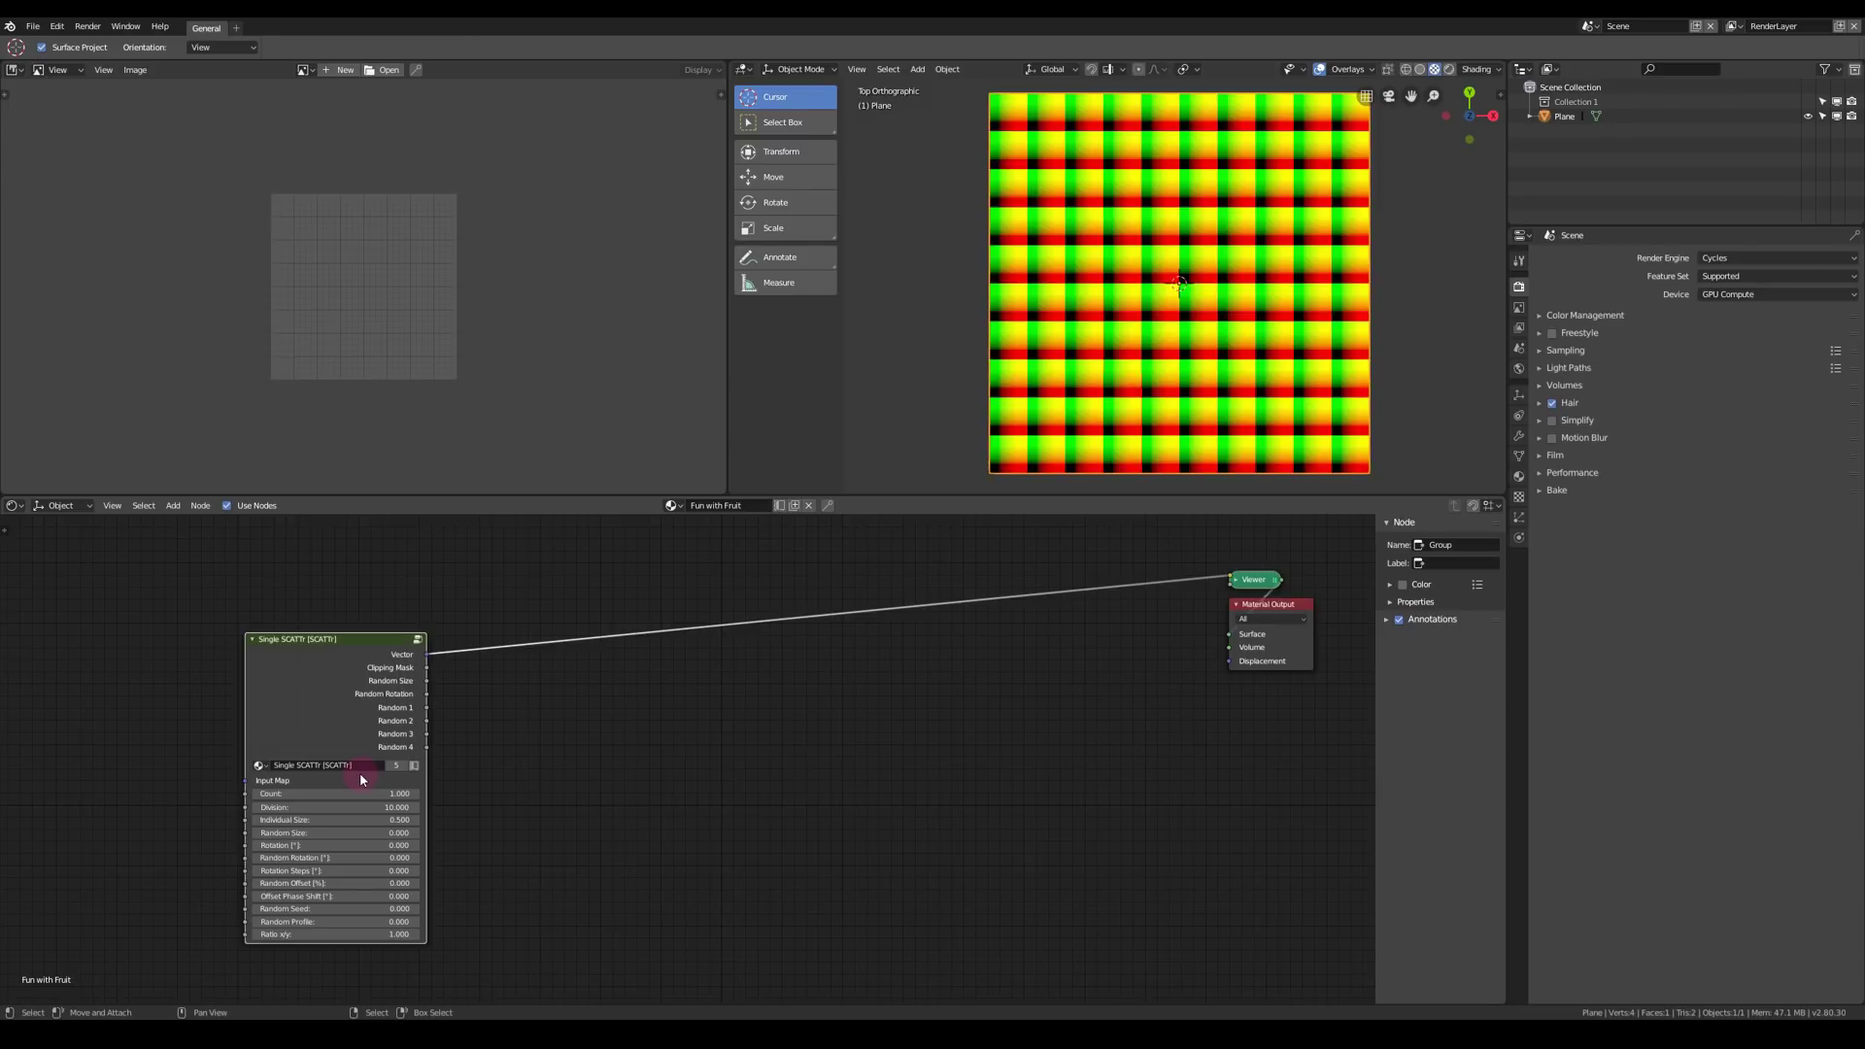
- Try out the Random Rotation setting of the Single SCATTr node and reset it to 0
drag(354, 857, 1298, 14)
click(313, 855)
text(0)
key(Return)
scroll(680, 859, up, 1)
middle_drag(677, 859, 651, 848)
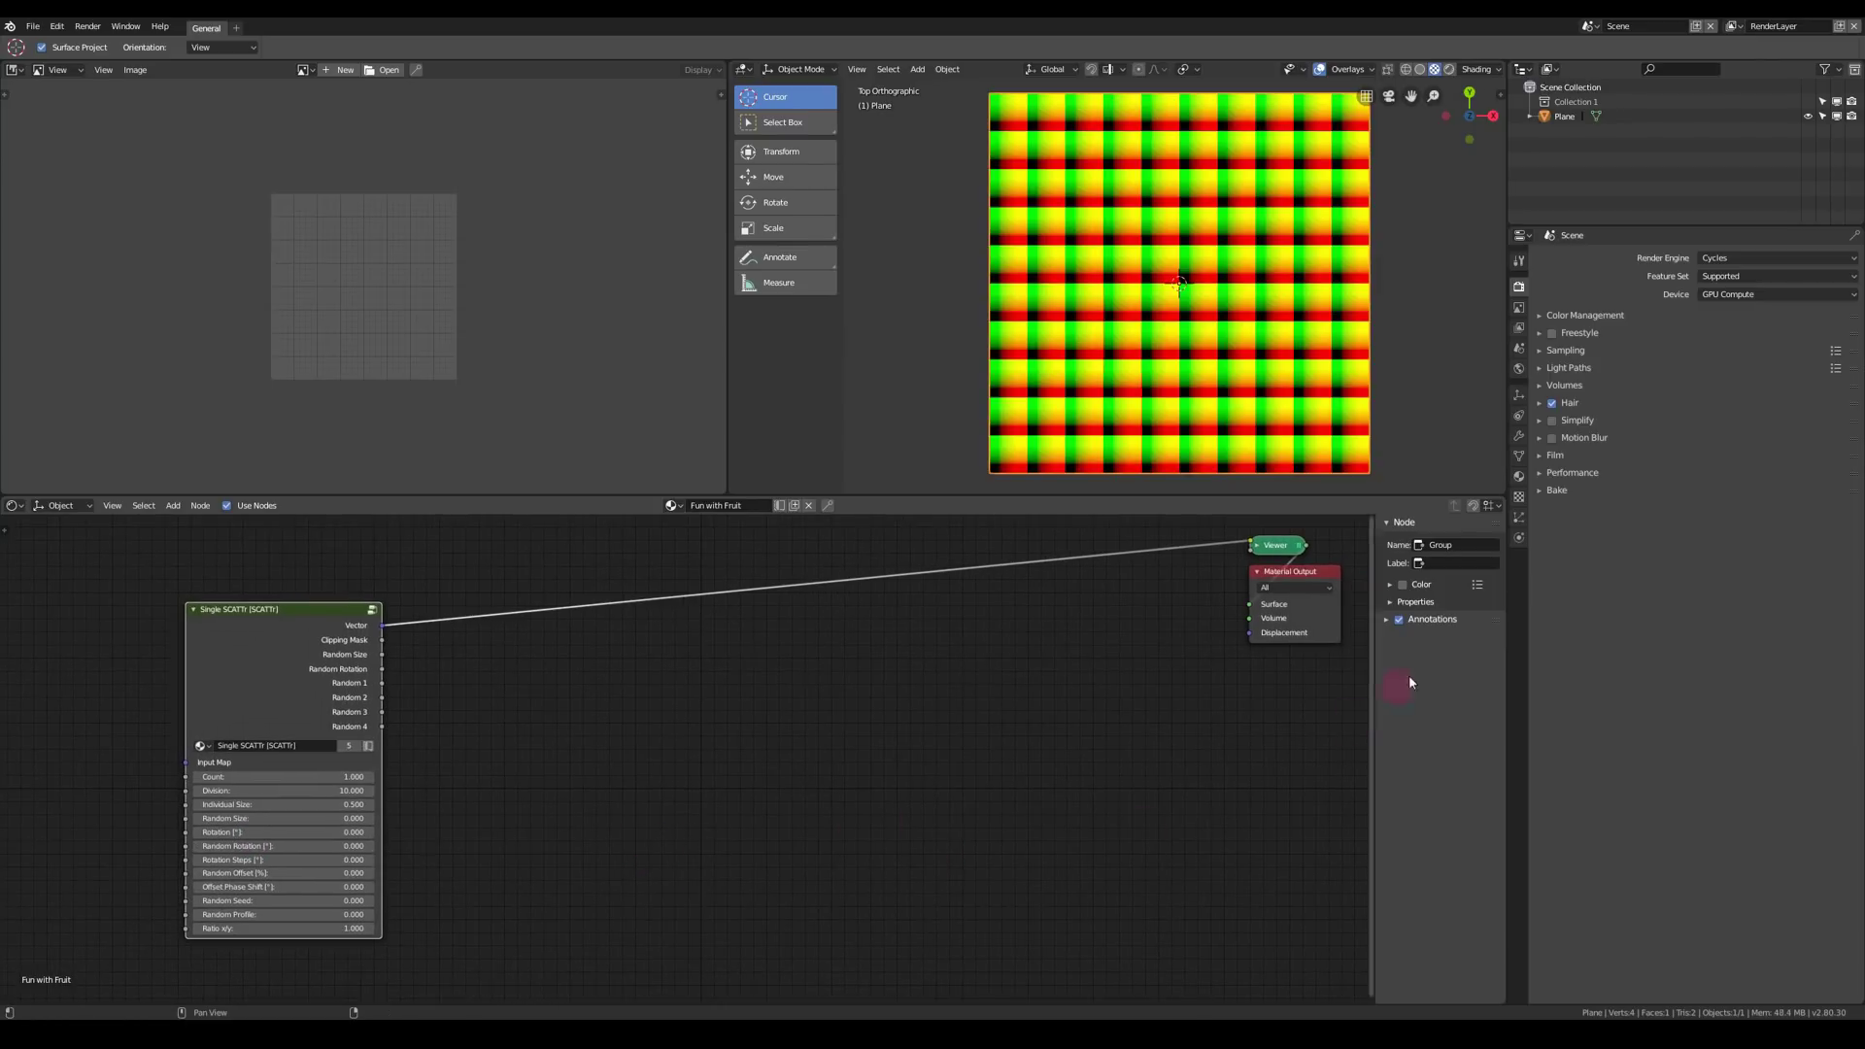
- Expand the node editor's annotation settings and add two Image Texture nodes, one below the other, near the Material Output
click(1387, 620)
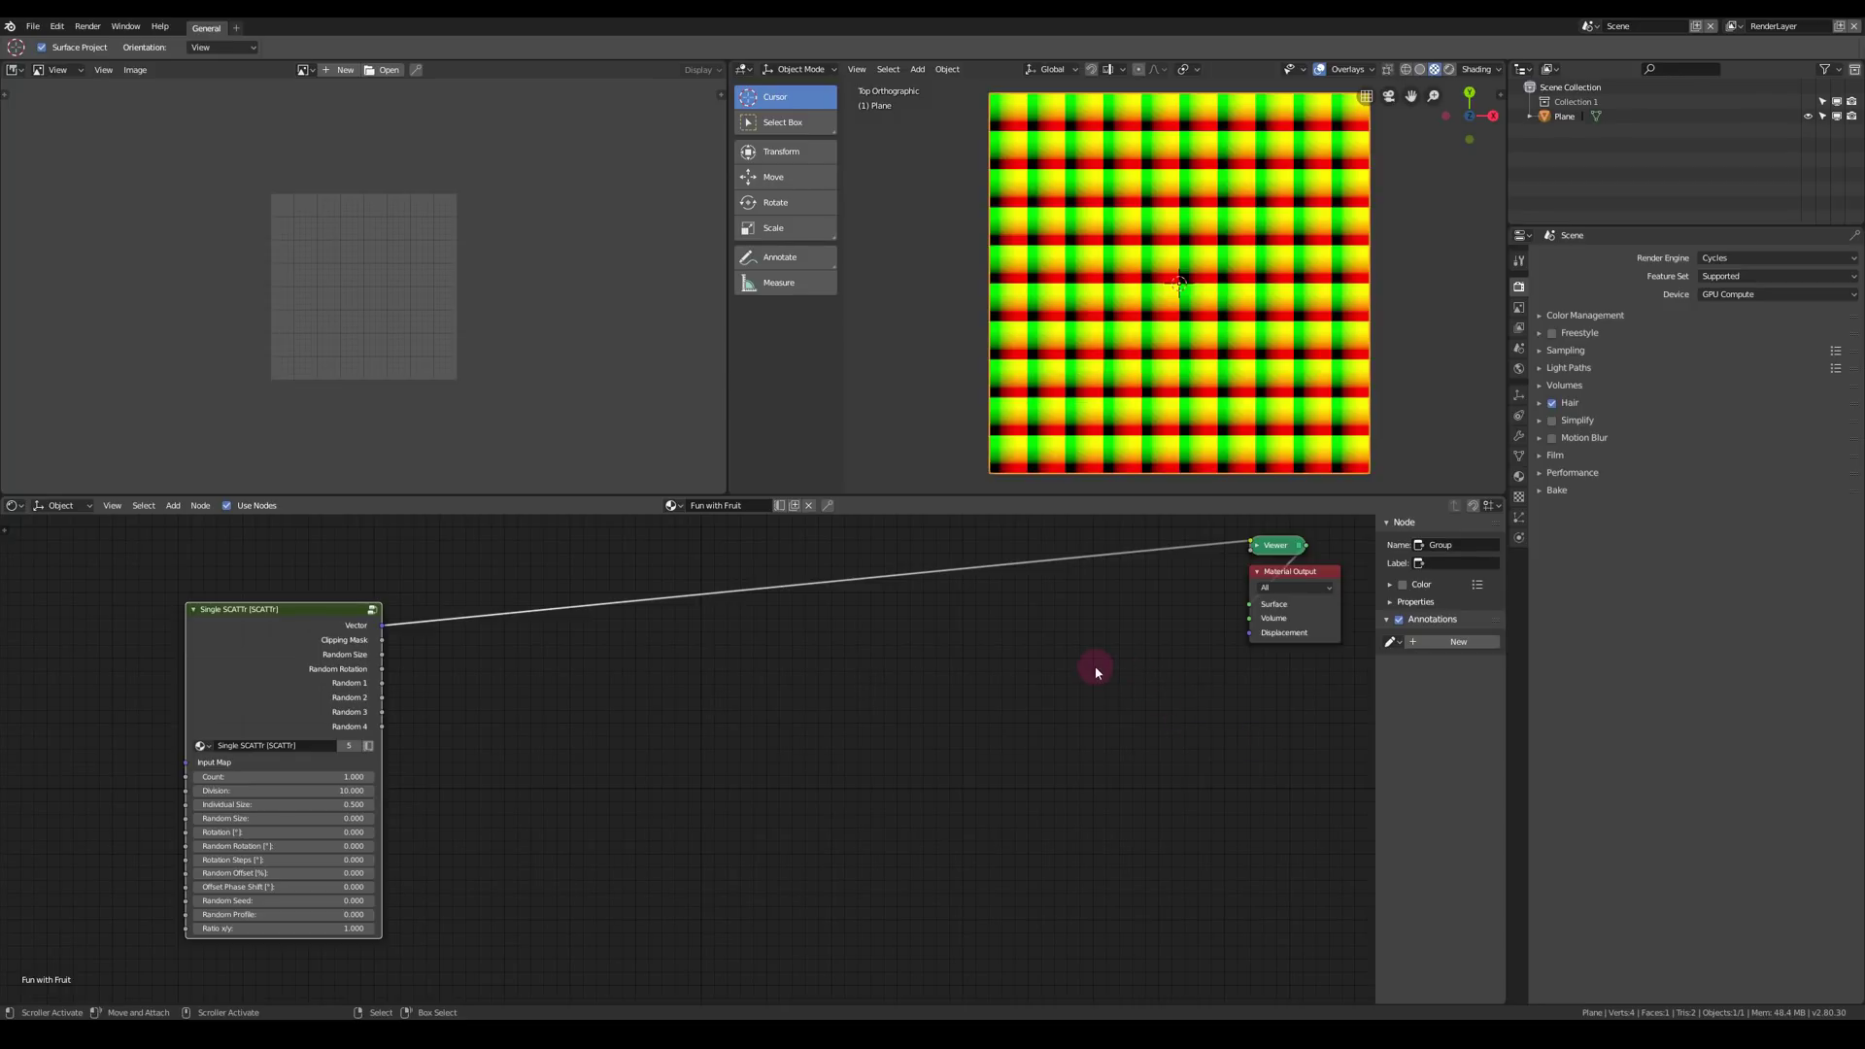
key(shift+a)
mouse_move(1030, 572)
click(1146, 691)
click(1025, 625)
key(shift+d)
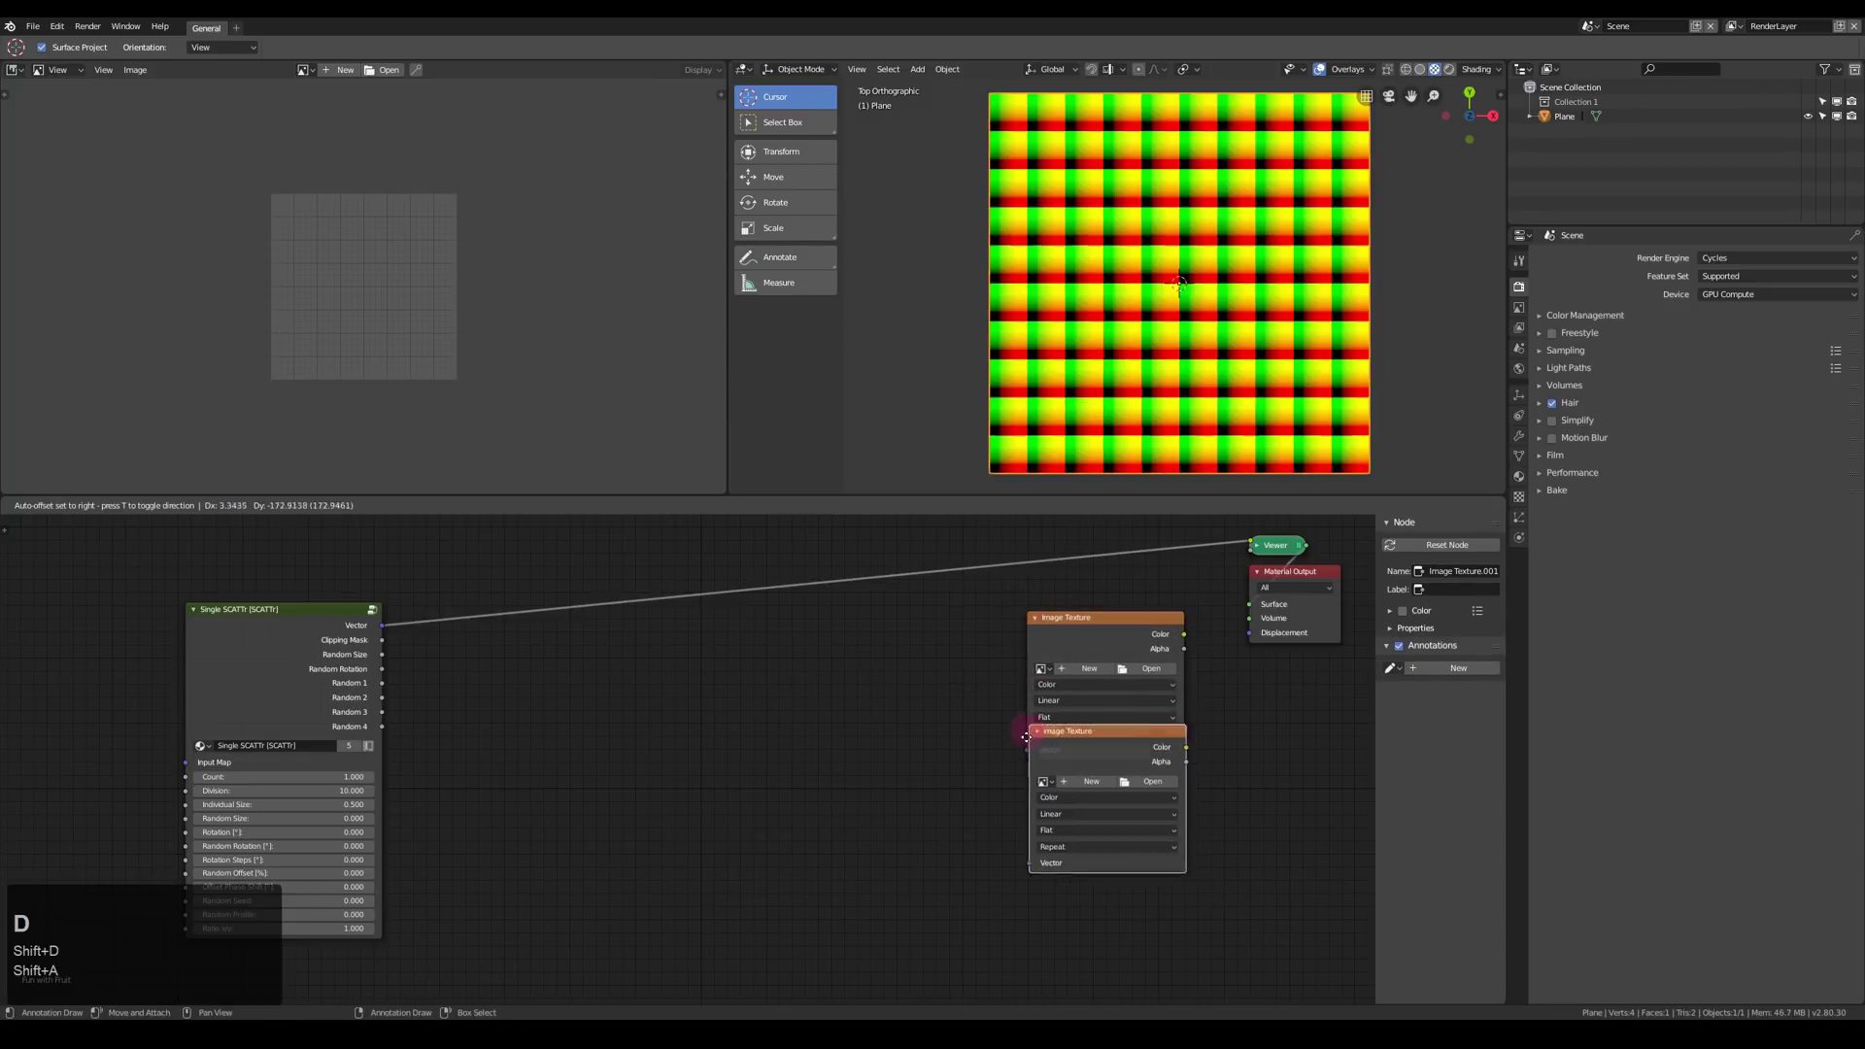
click(1025, 786)
- Load Orange.png and BANANA.png from the Pictures of Fruit folder into the image editor
drag(1864, 437, 828, 448)
double_click(768, 603)
drag(818, 597, 476, 401)
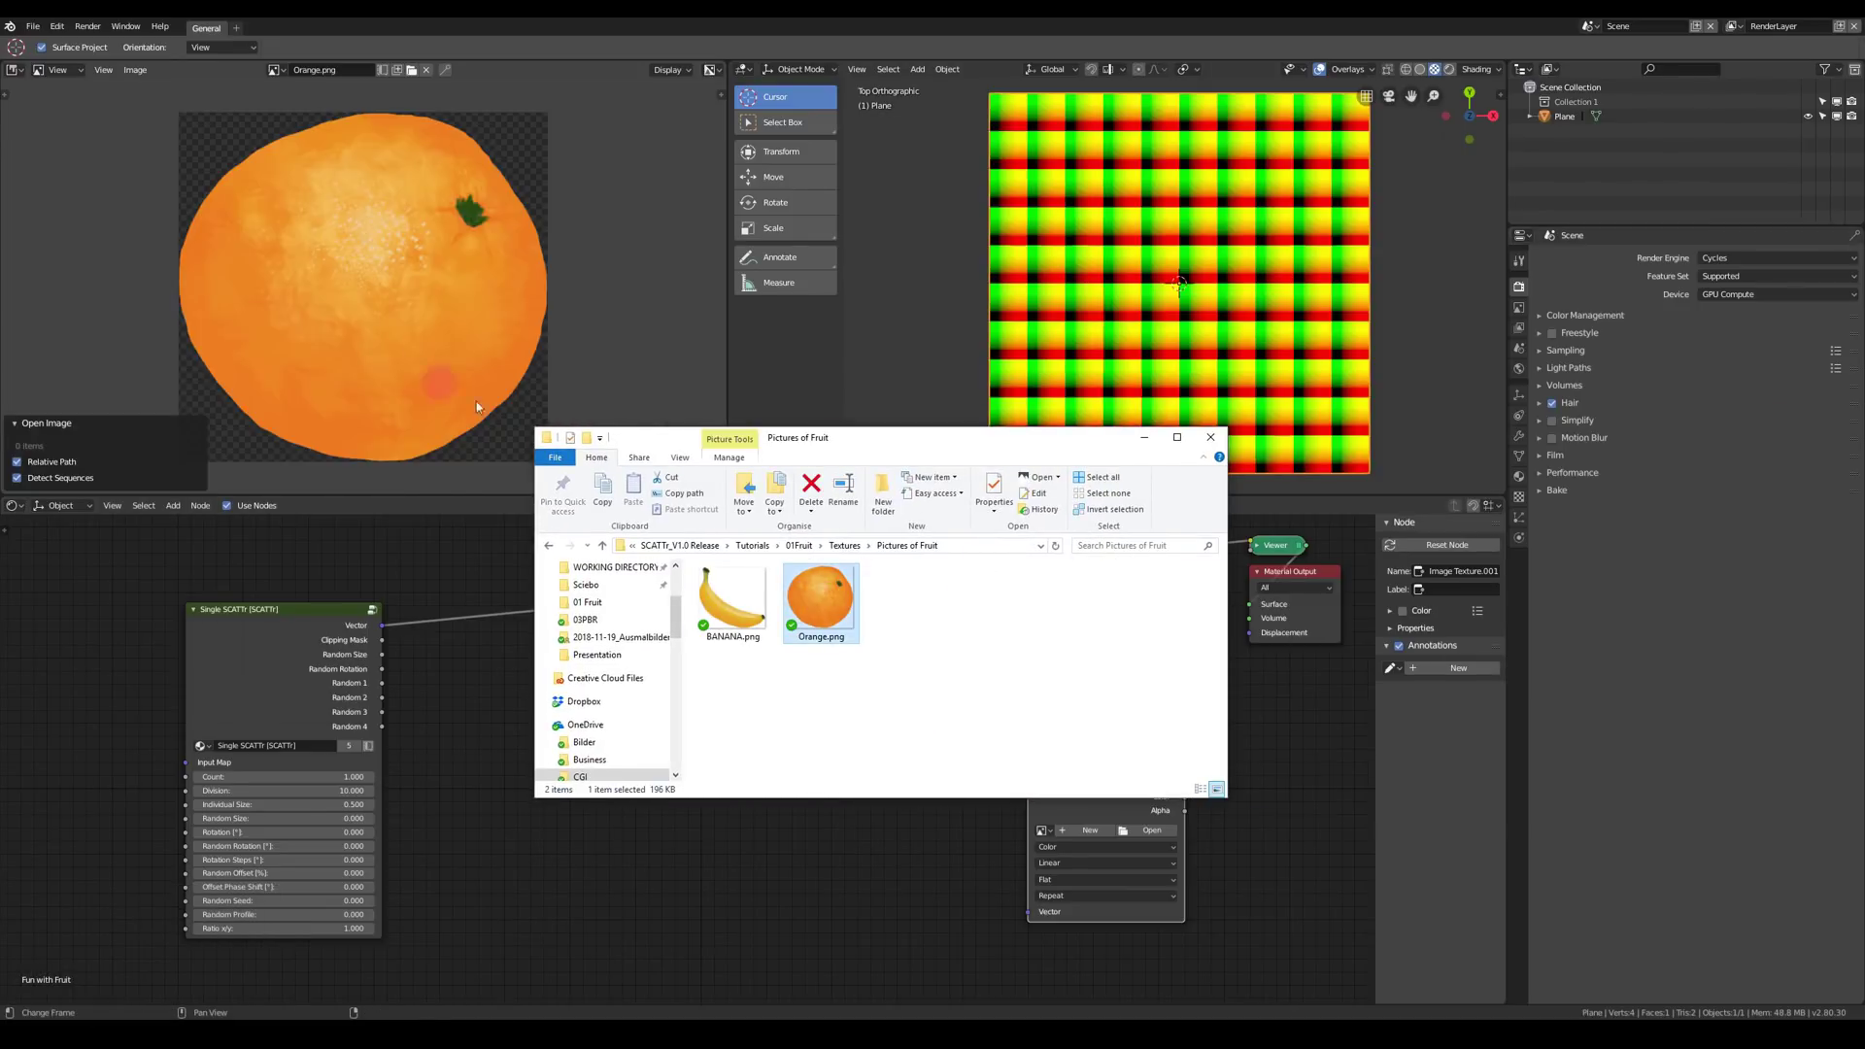
drag(733, 598, 486, 388)
drag(1127, 442, 1864, 500)
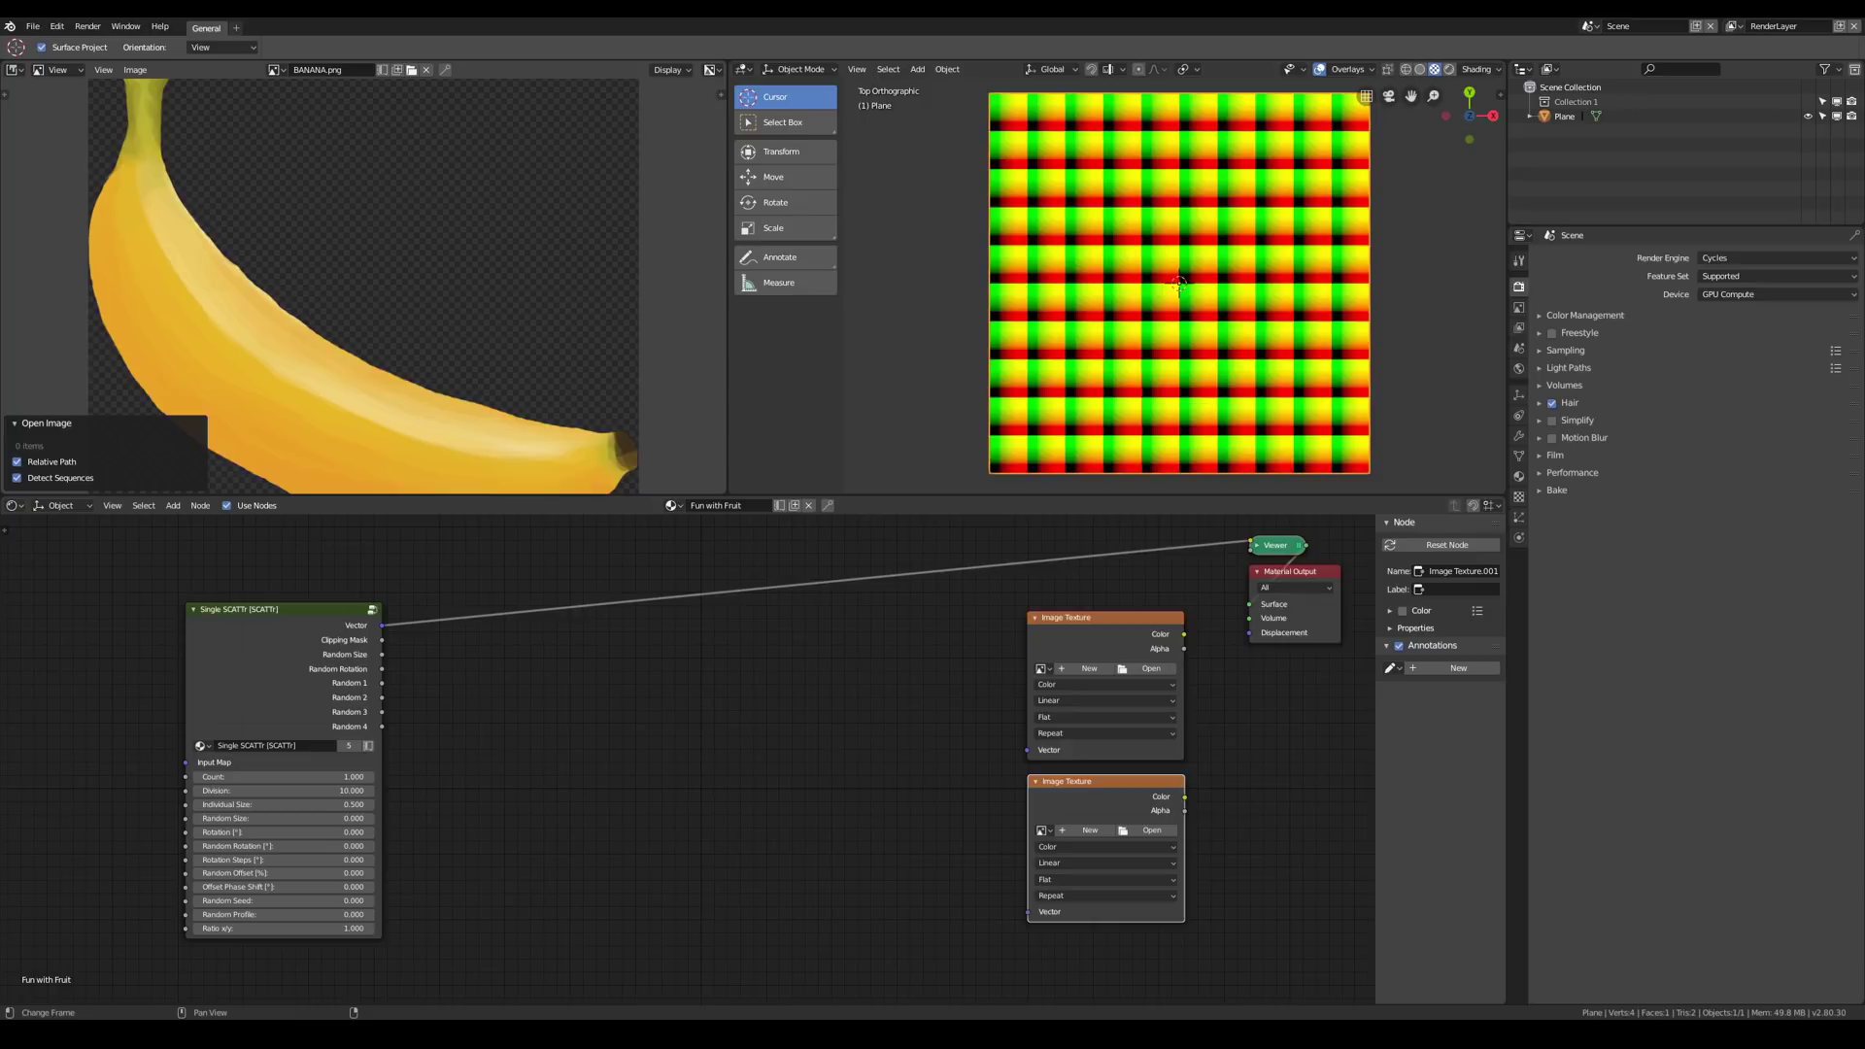
scroll(550, 325, down, 3)
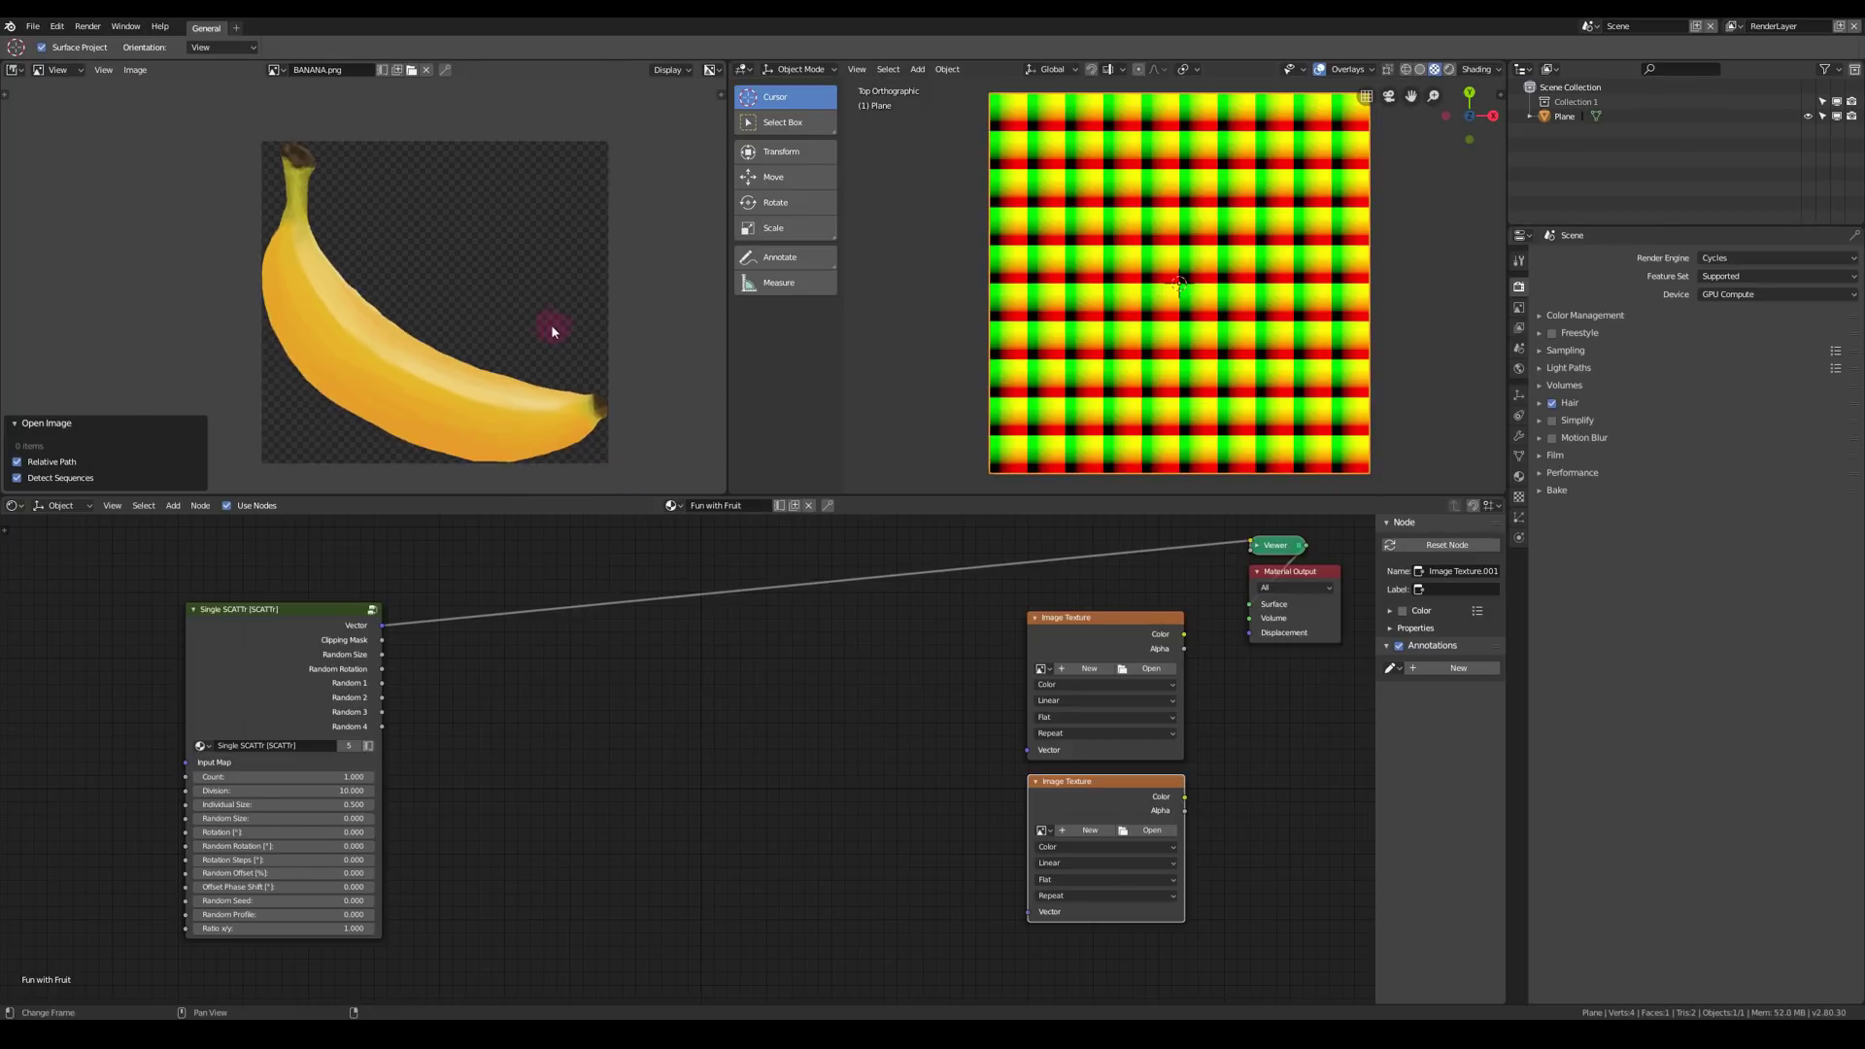
- Assign BANANA.png to the upper Image Texture node and Orange.png to the lower one
click(1042, 668)
click(1058, 699)
click(1042, 828)
click(1052, 866)
middle_drag(1103, 782, 1135, 758)
key(alt+a)
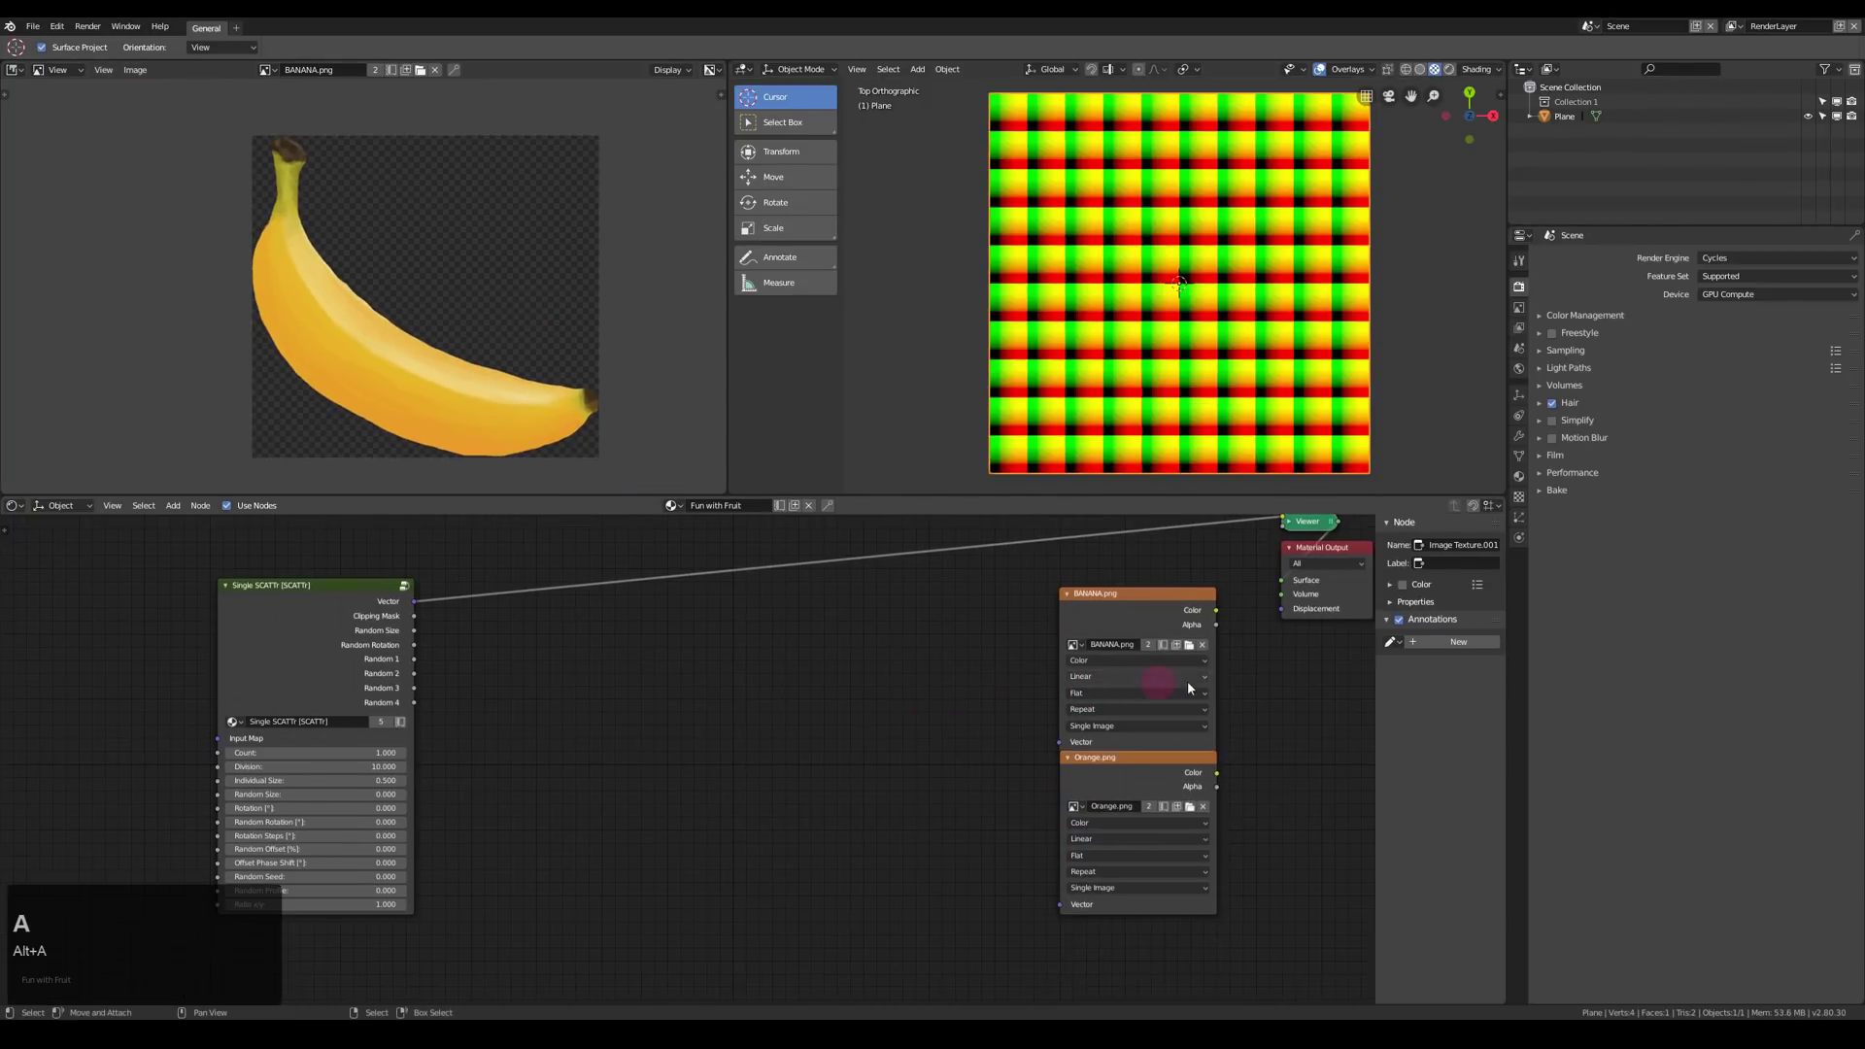
- Space the two image texture nodes apart and set the interpolation of both to Closest
drag(1152, 613, 1153, 599)
click(1132, 663)
click(1141, 632)
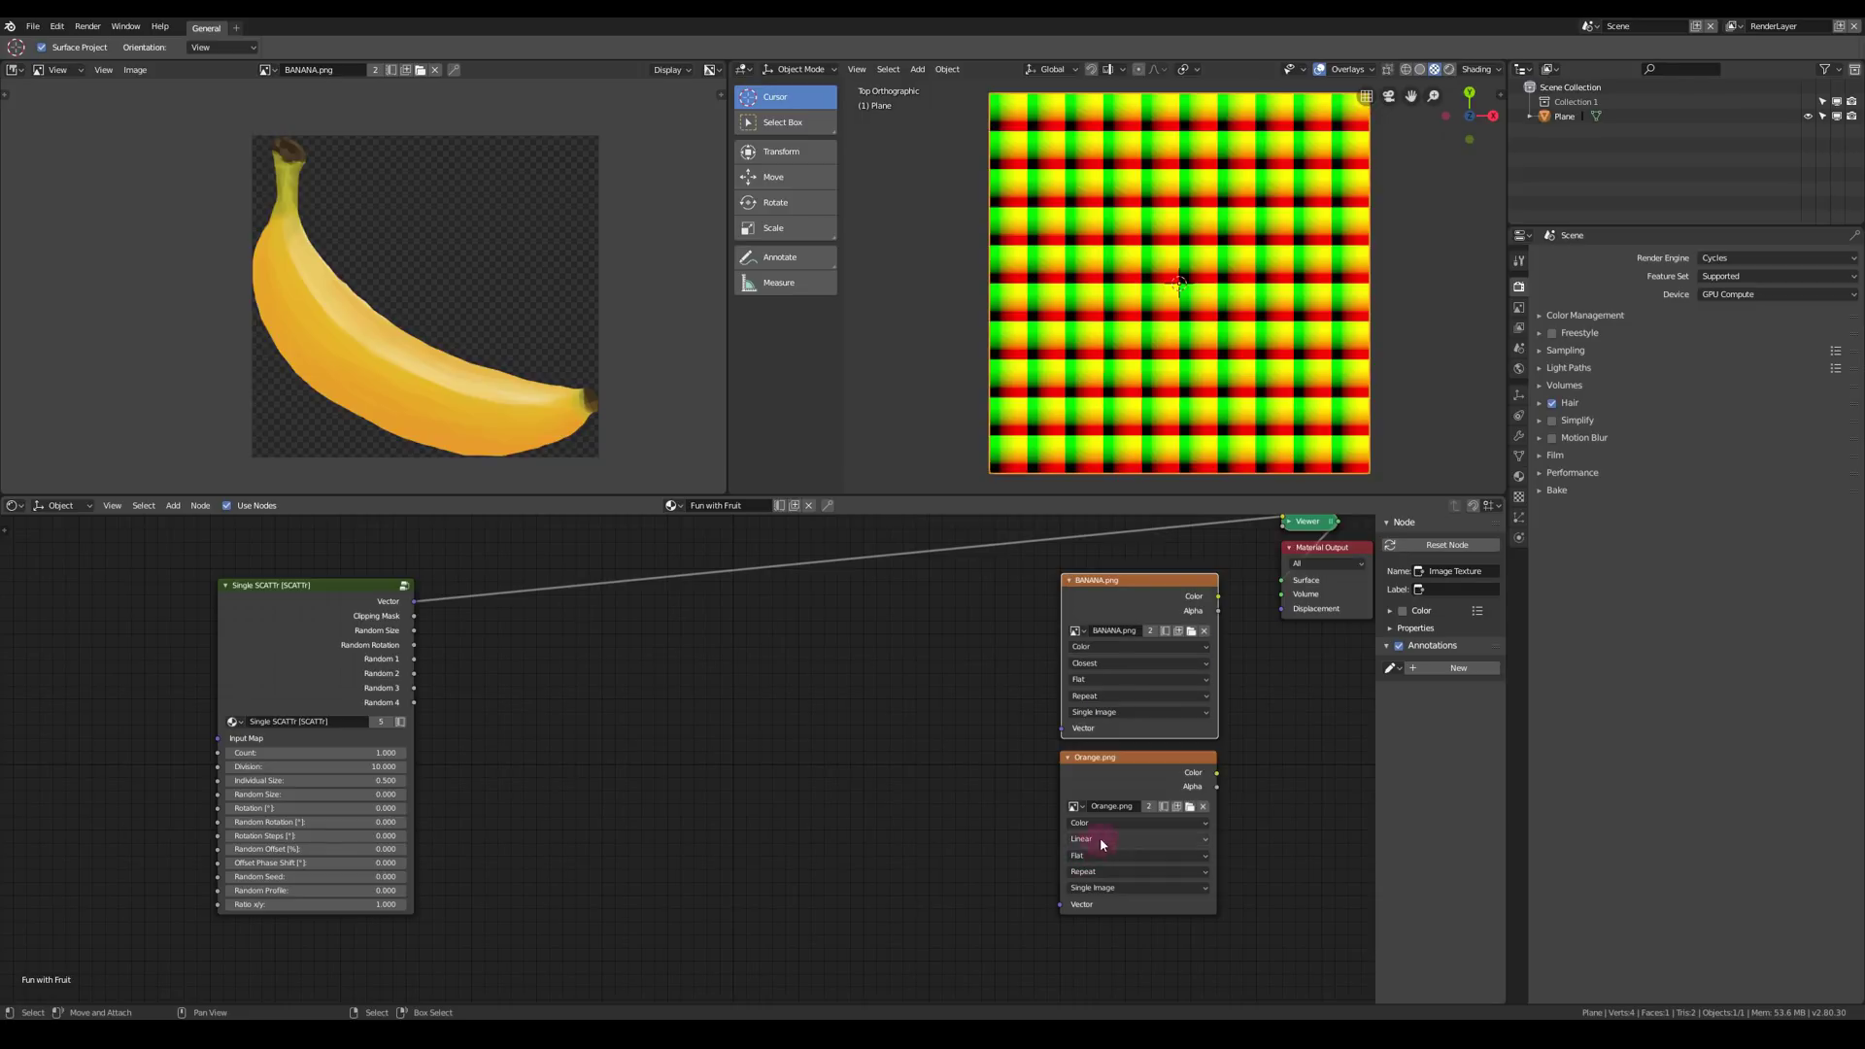
click(1131, 838)
click(1141, 812)
drag(1166, 730, 1148, 768)
middle_drag(876, 781, 929, 749)
scroll(841, 719, down, 3)
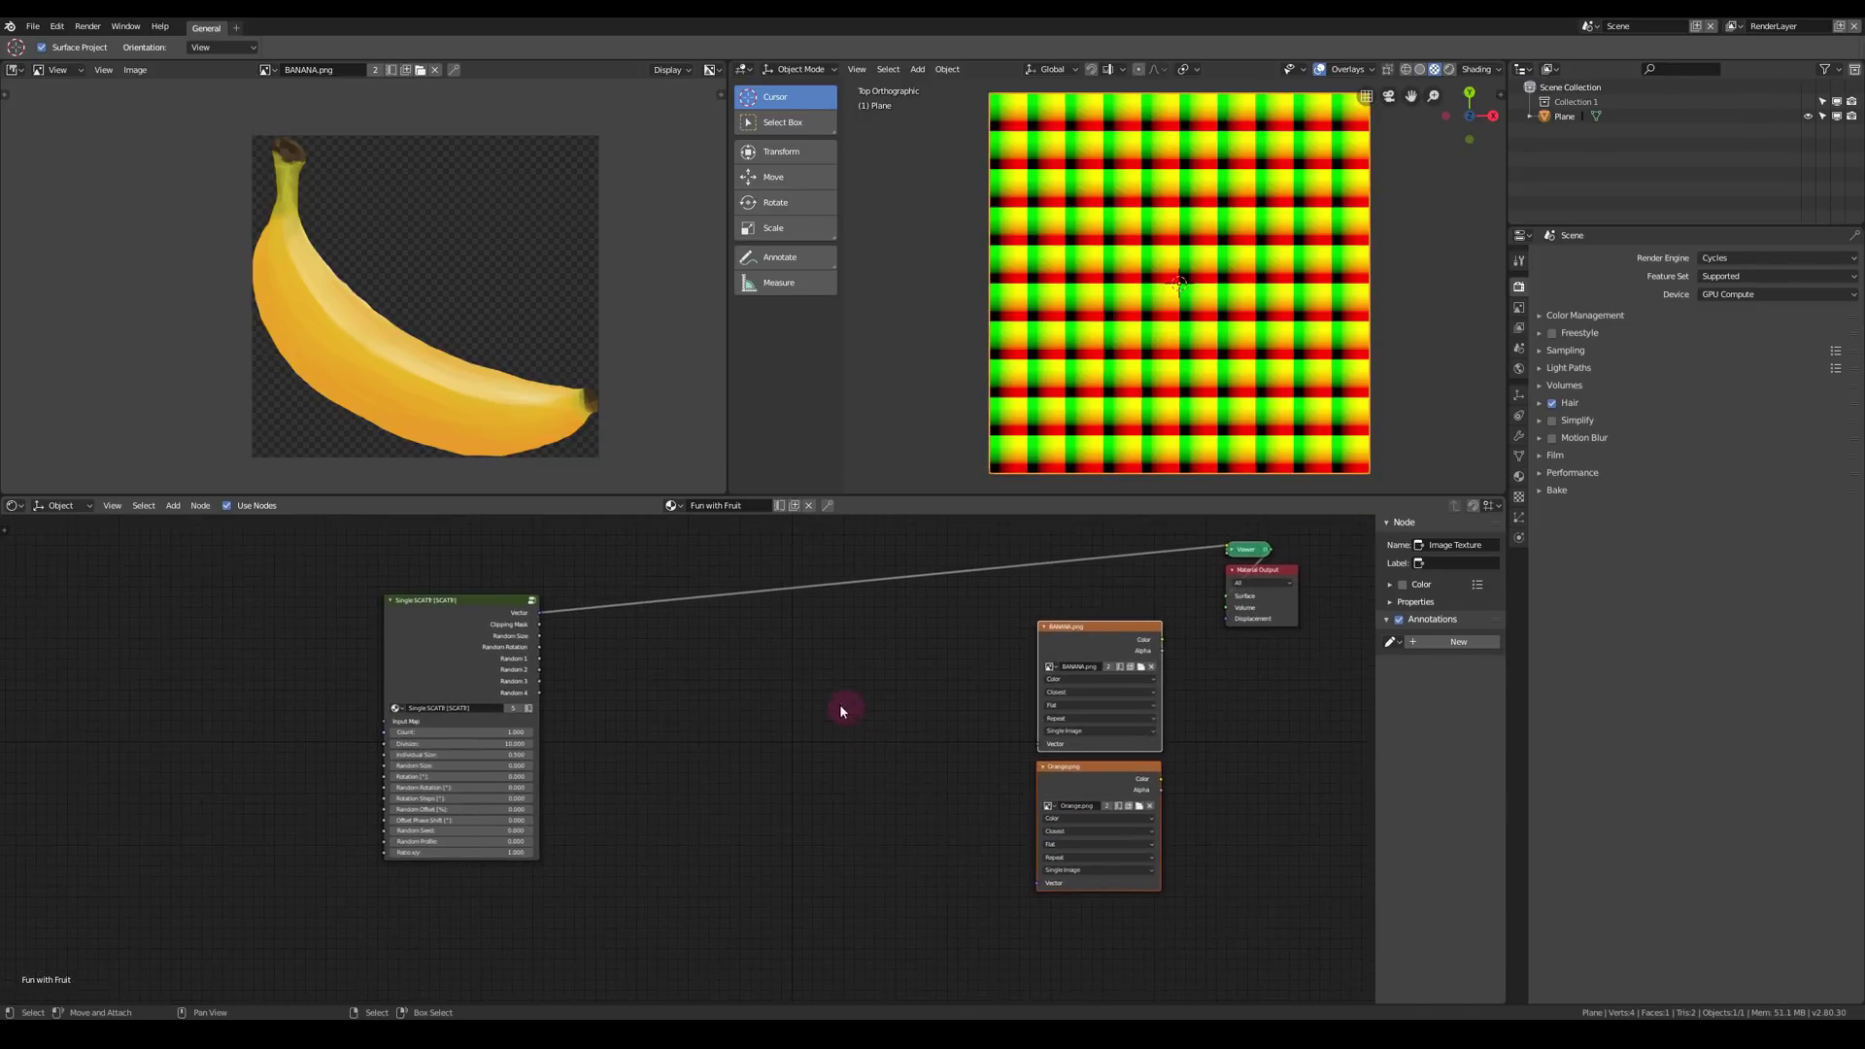
- Draw two offset grids of small black annotation circles between the SCATTr node and the image textures
scroll(758, 707, up, 3)
key(d)
drag(488, 538, 495, 547)
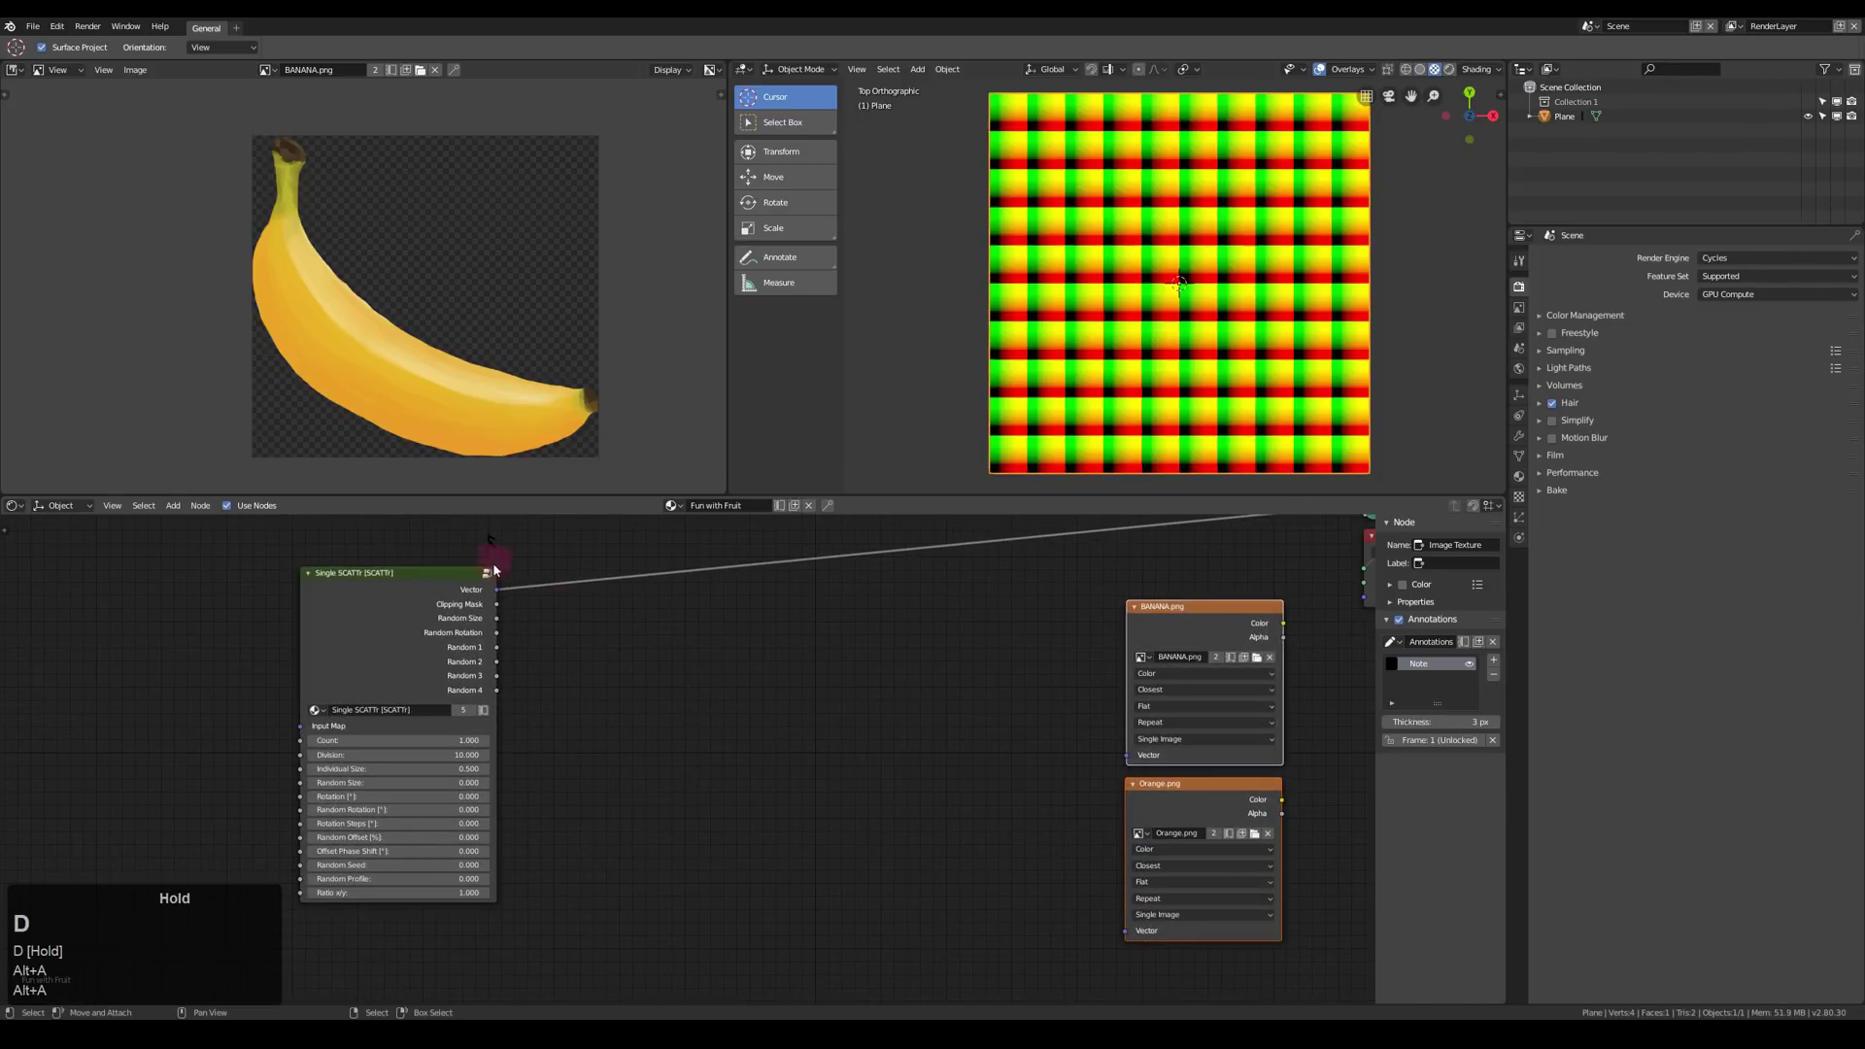
drag(668, 688, 852, 685)
drag(669, 755, 848, 755)
drag(711, 712, 798, 712)
drag(711, 630, 714, 627)
drag(802, 626, 913, 628)
drag(906, 710, 906, 710)
- Add a second annotation layer, make its colour white and fill the circles of the upper offset grid with it
click(1493, 661)
click(1392, 663)
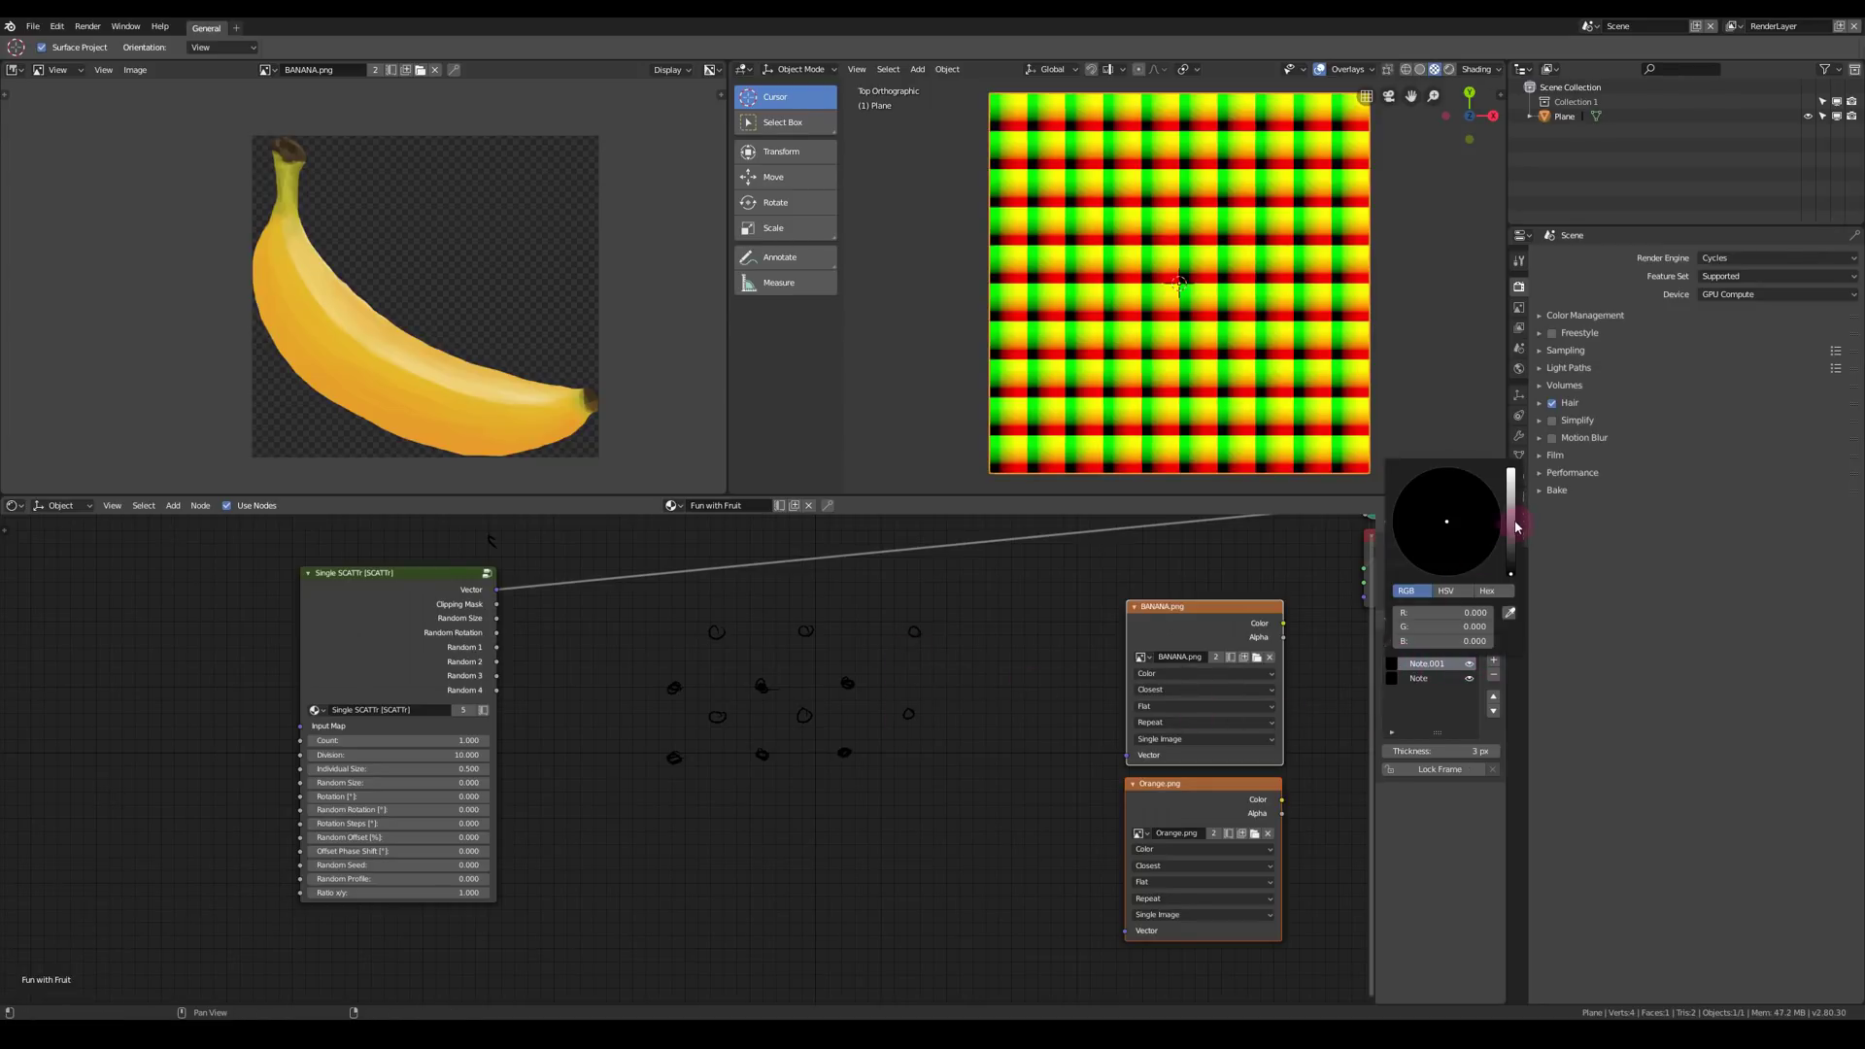
drag(1515, 524, 1516, 464)
drag(714, 631, 718, 635)
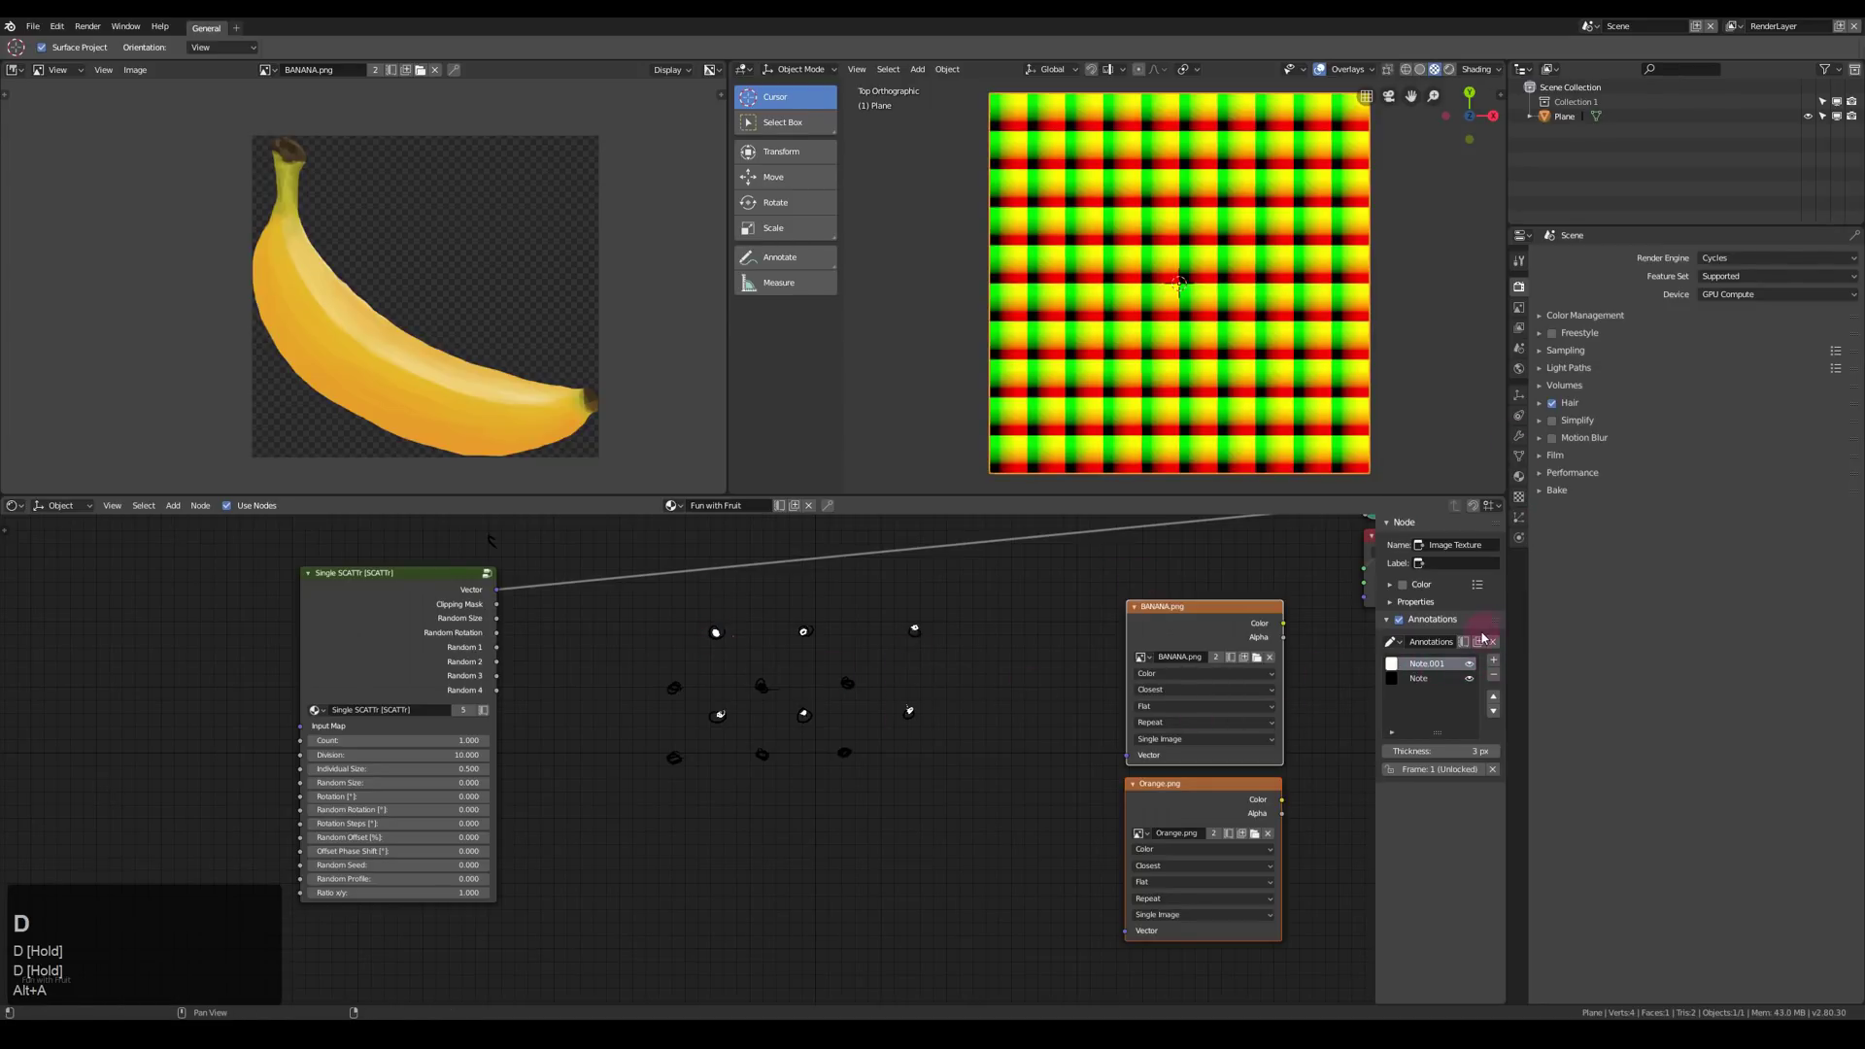
- Draw a white annotation arrow from the lower-left black circle diagonally up to the nearest white-filled one
scroll(833, 699, up, 3)
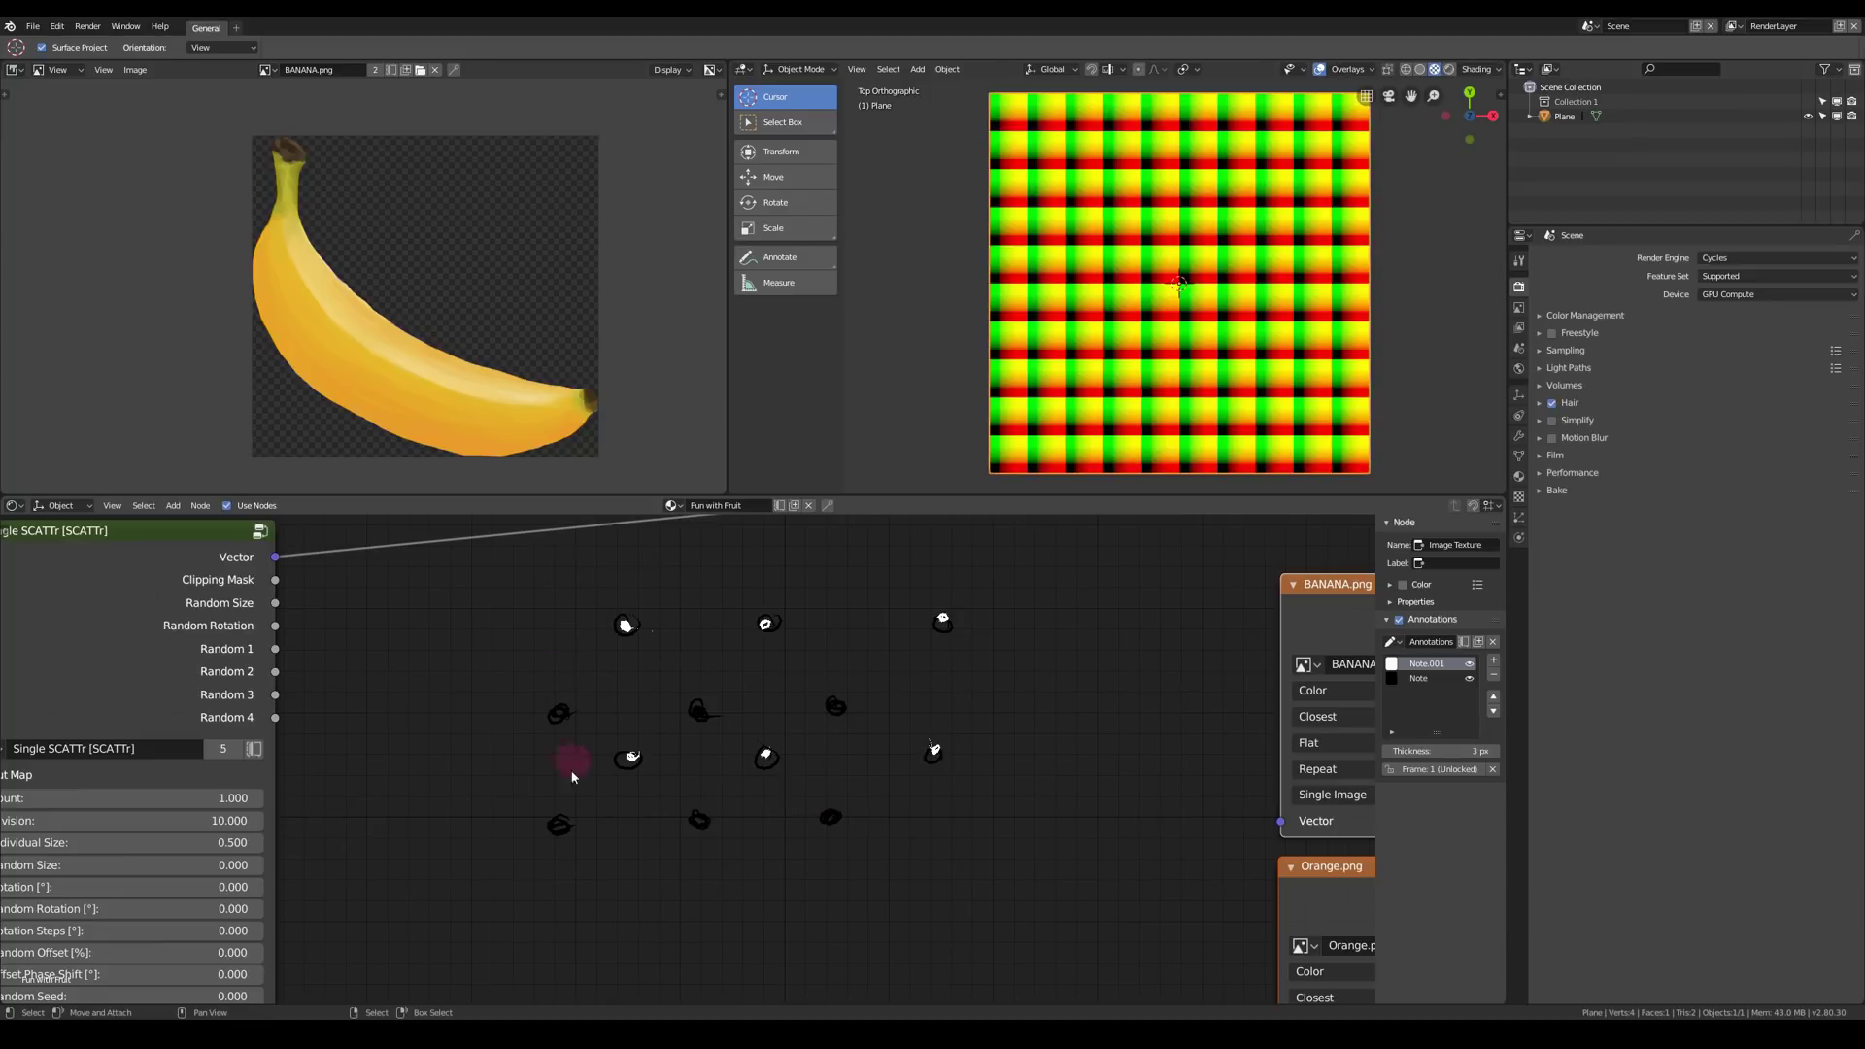
key(d)
drag(569, 821, 619, 761)
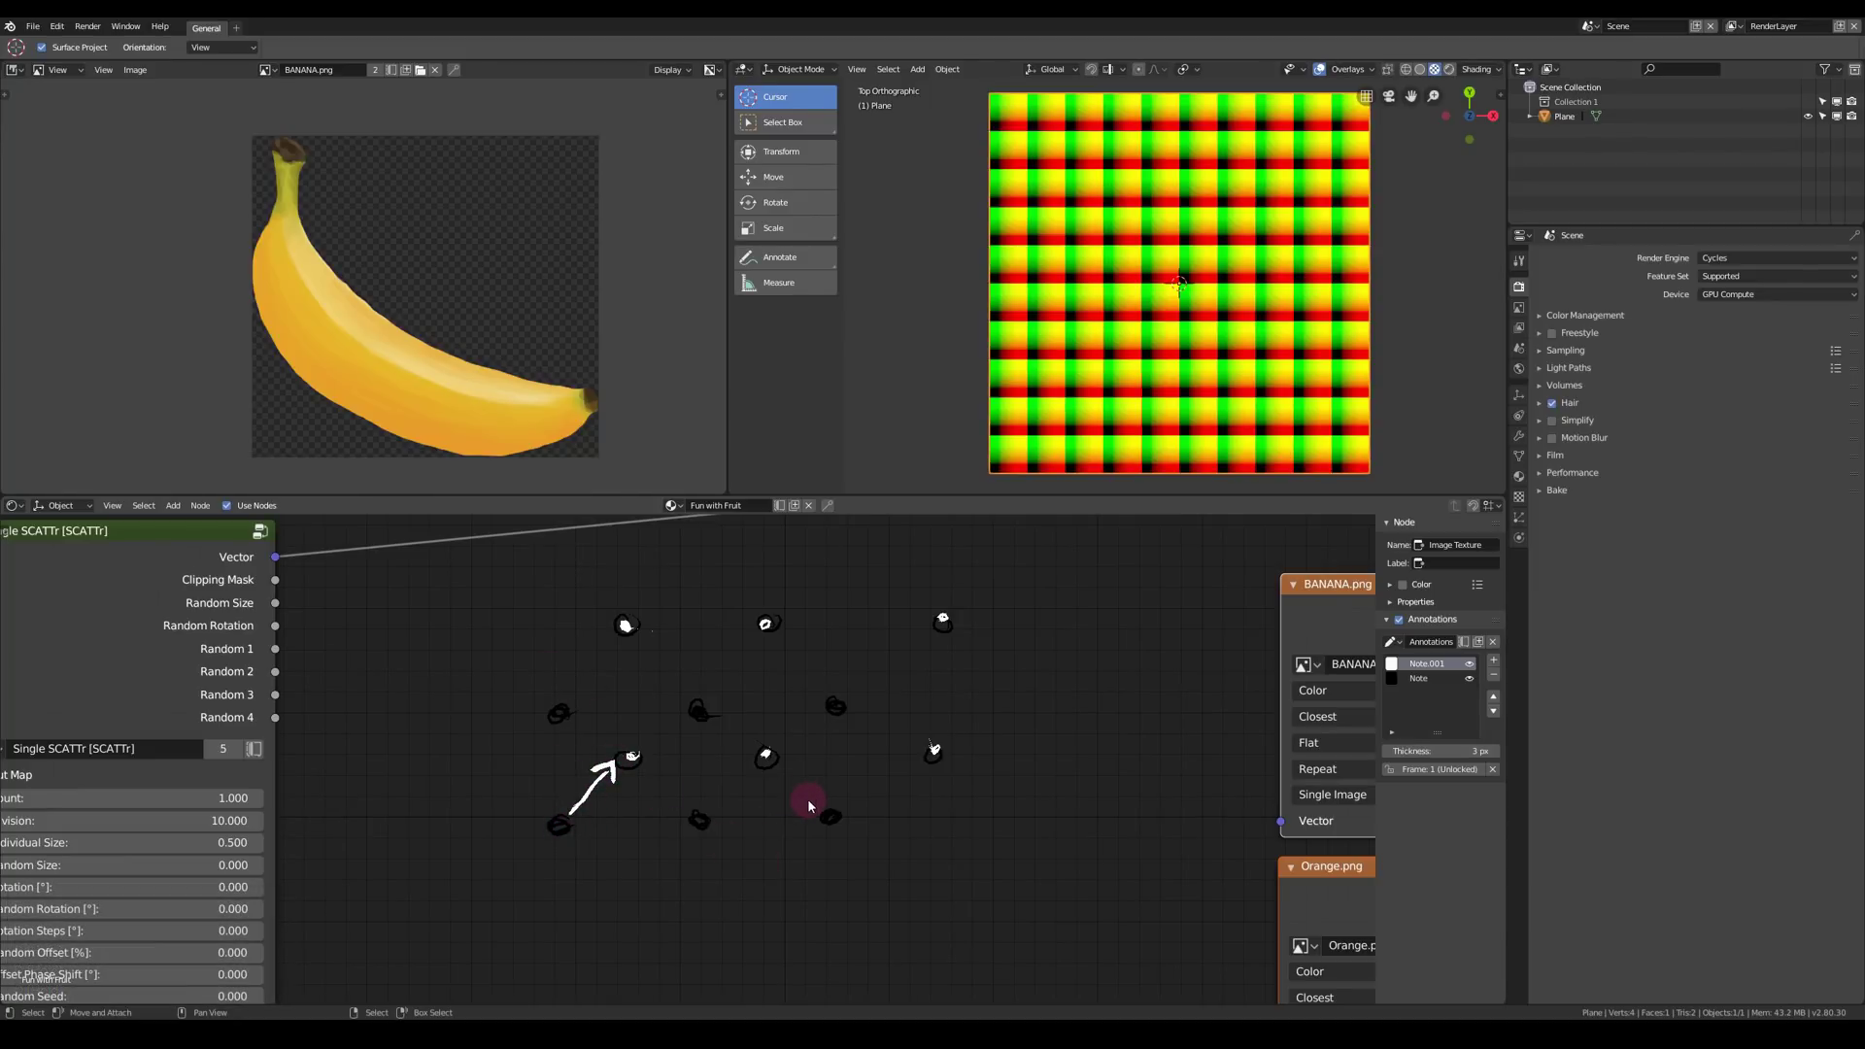
- Duplicate the Single SCATTr node and place the copy to the lower right of the original
scroll(886, 720, down, 2)
drag(459, 665, 391, 659)
key(shift+d)
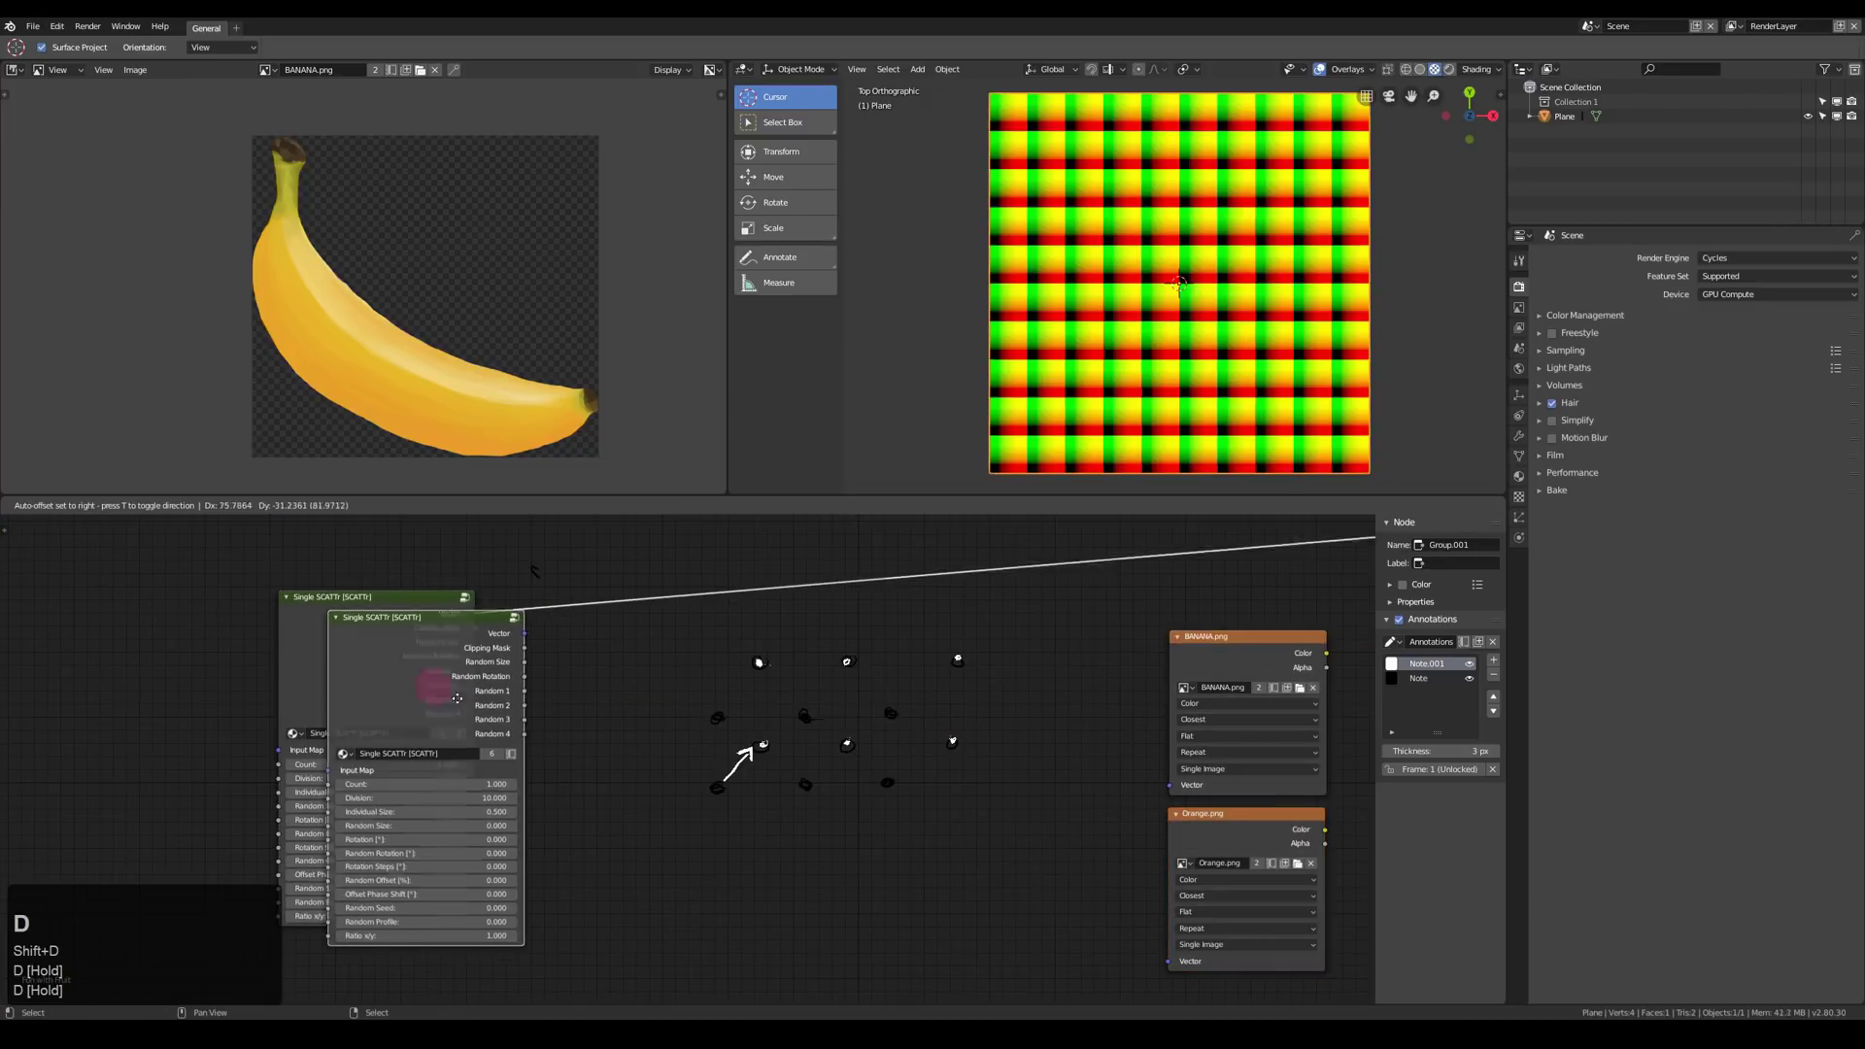
click(645, 745)
- Label the original SCATTr node Oranges and its duplicate BANANAS
click(350, 658)
click(1457, 563)
text(Oranges)
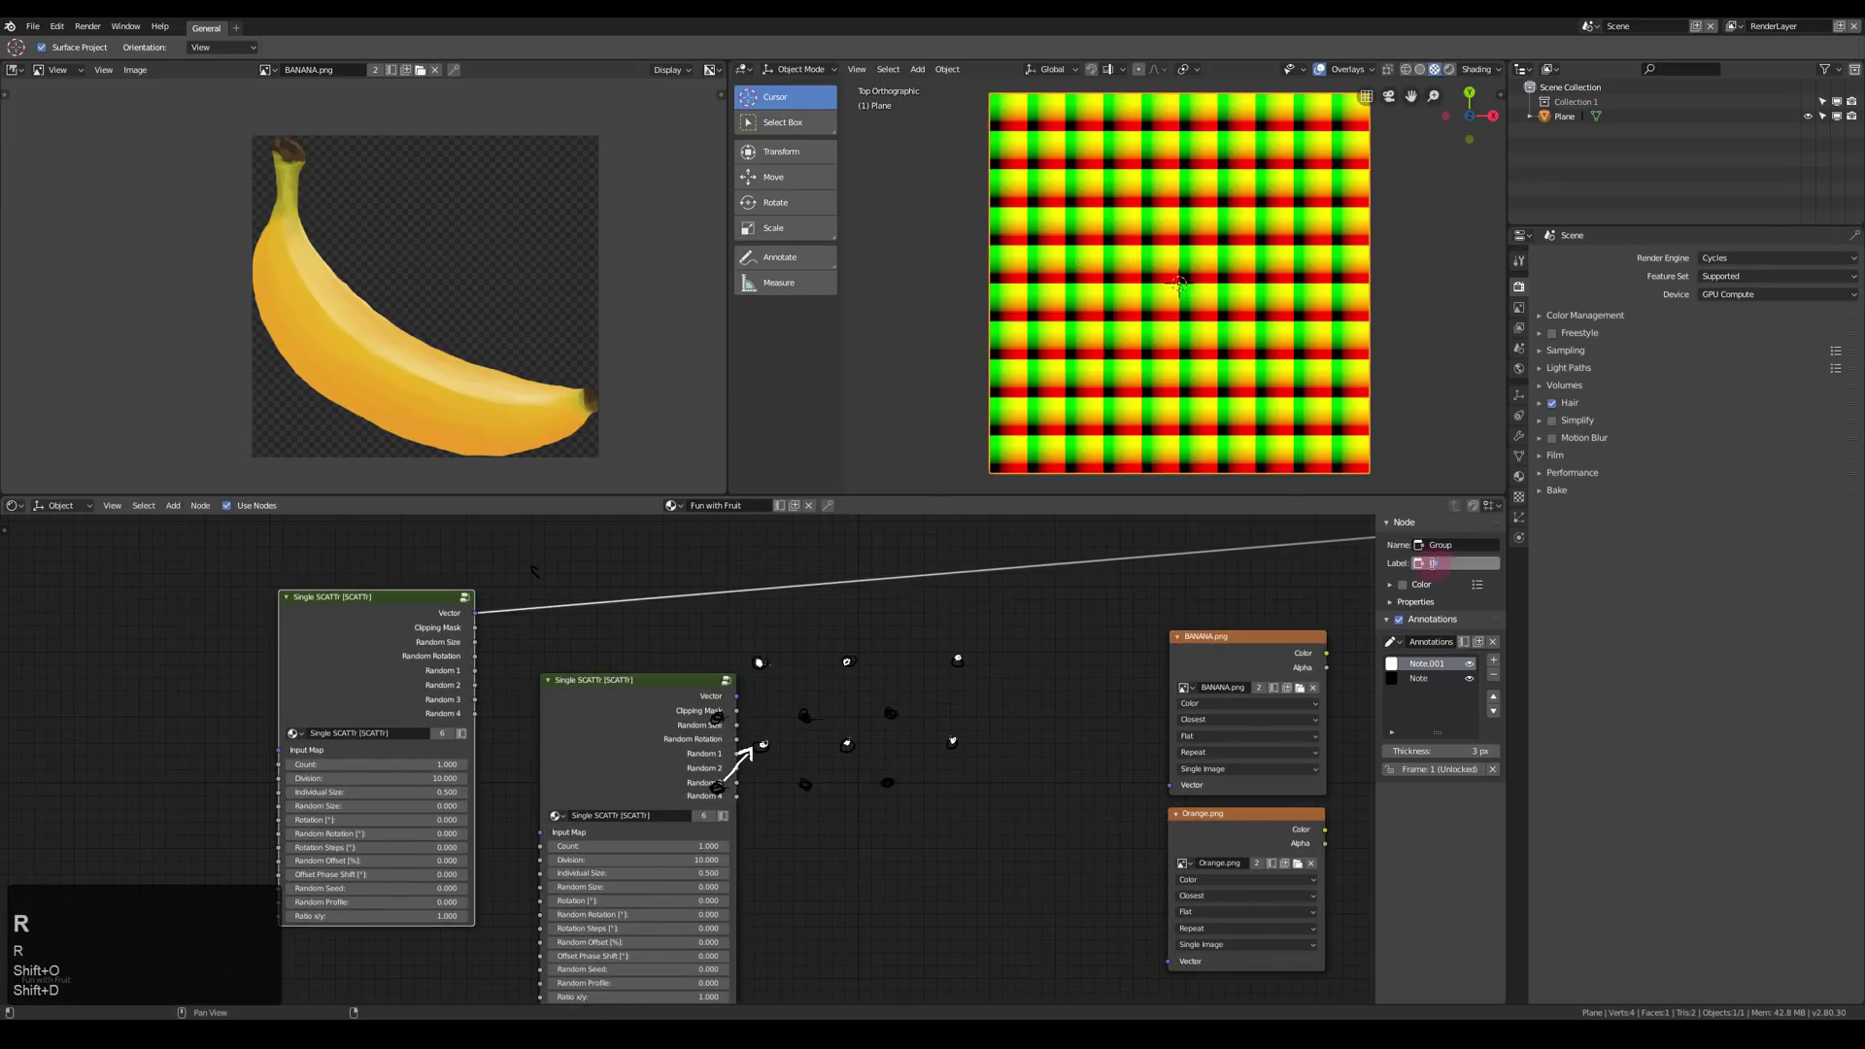
key(Return)
click(615, 682)
click(1457, 563)
text(BANANAS)
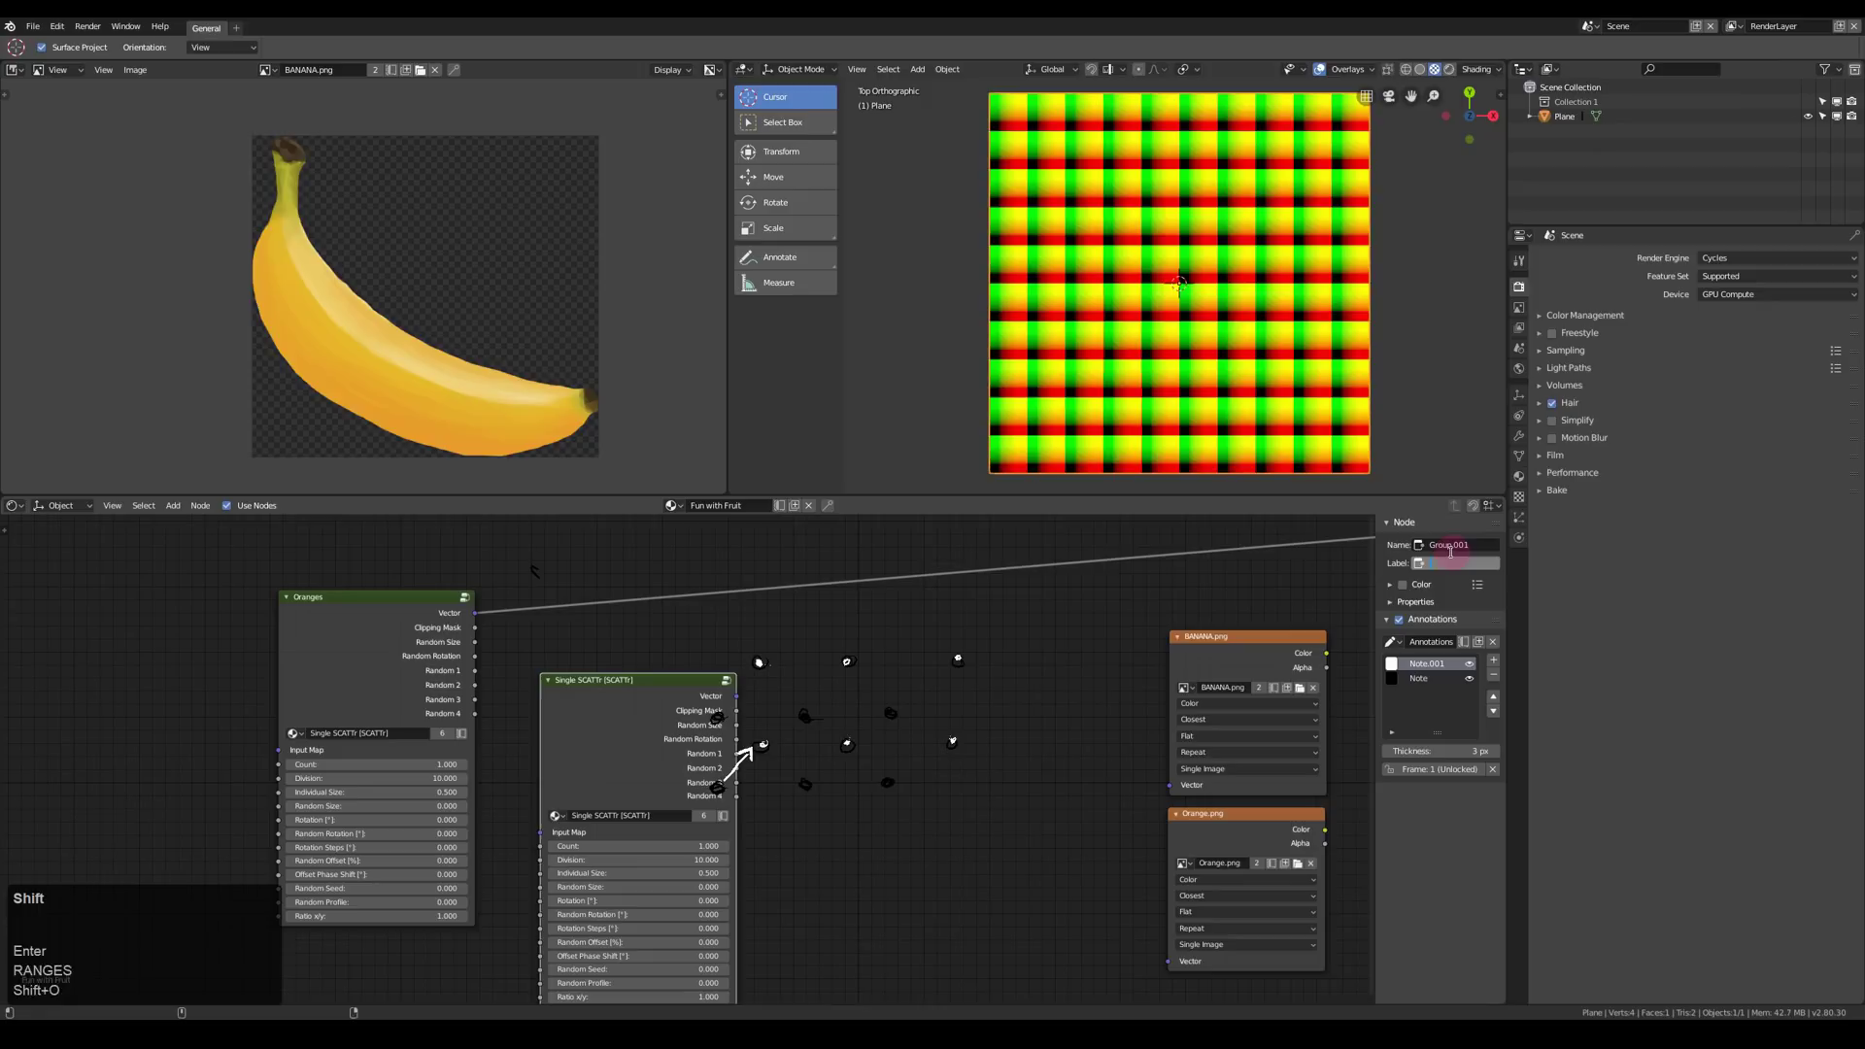
key(Return)
- Add a Value node labelled Division, set it to 10 and connect it to the Division input of both SCATTr nodes
middle_drag(488, 618, 826, 545)
scroll(722, 632, down, 7)
key(shift+a)
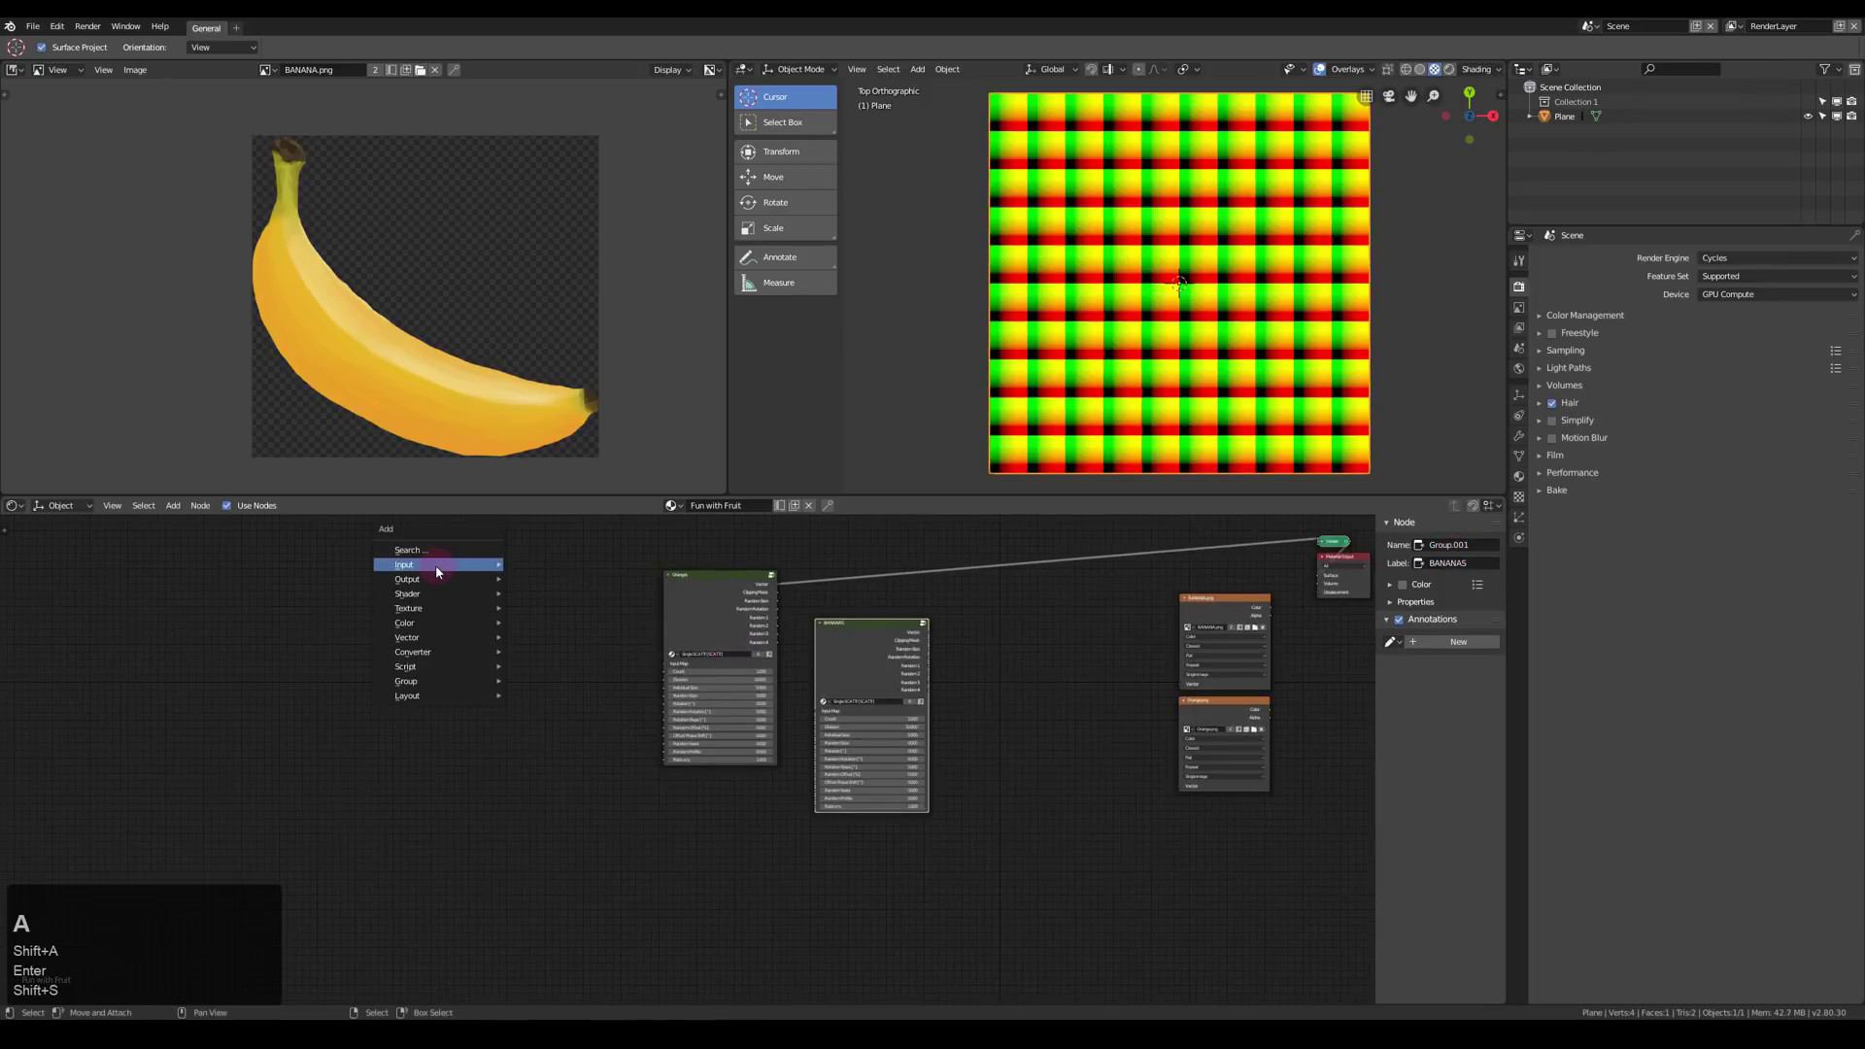
mouse_move(437, 569)
click(541, 825)
click(349, 698)
scroll(397, 684, up, 6)
click(1457, 589)
text(Division)
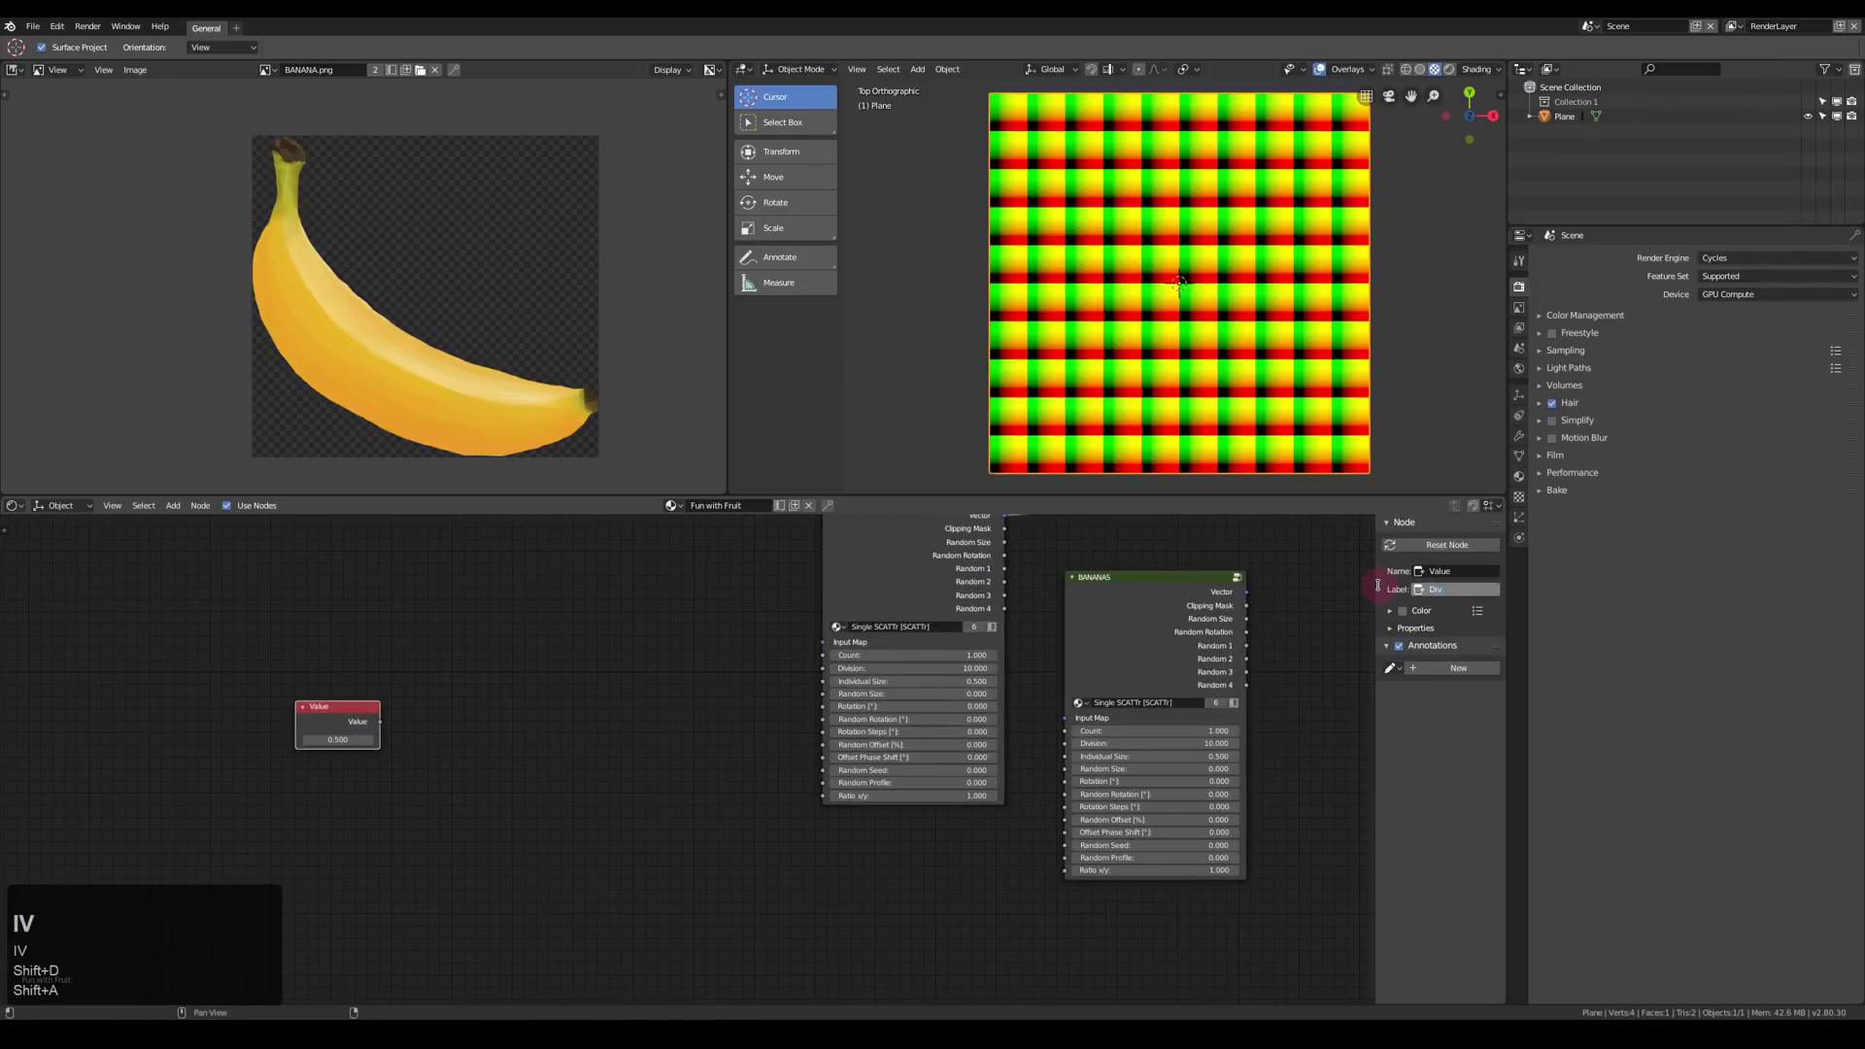
key(Return)
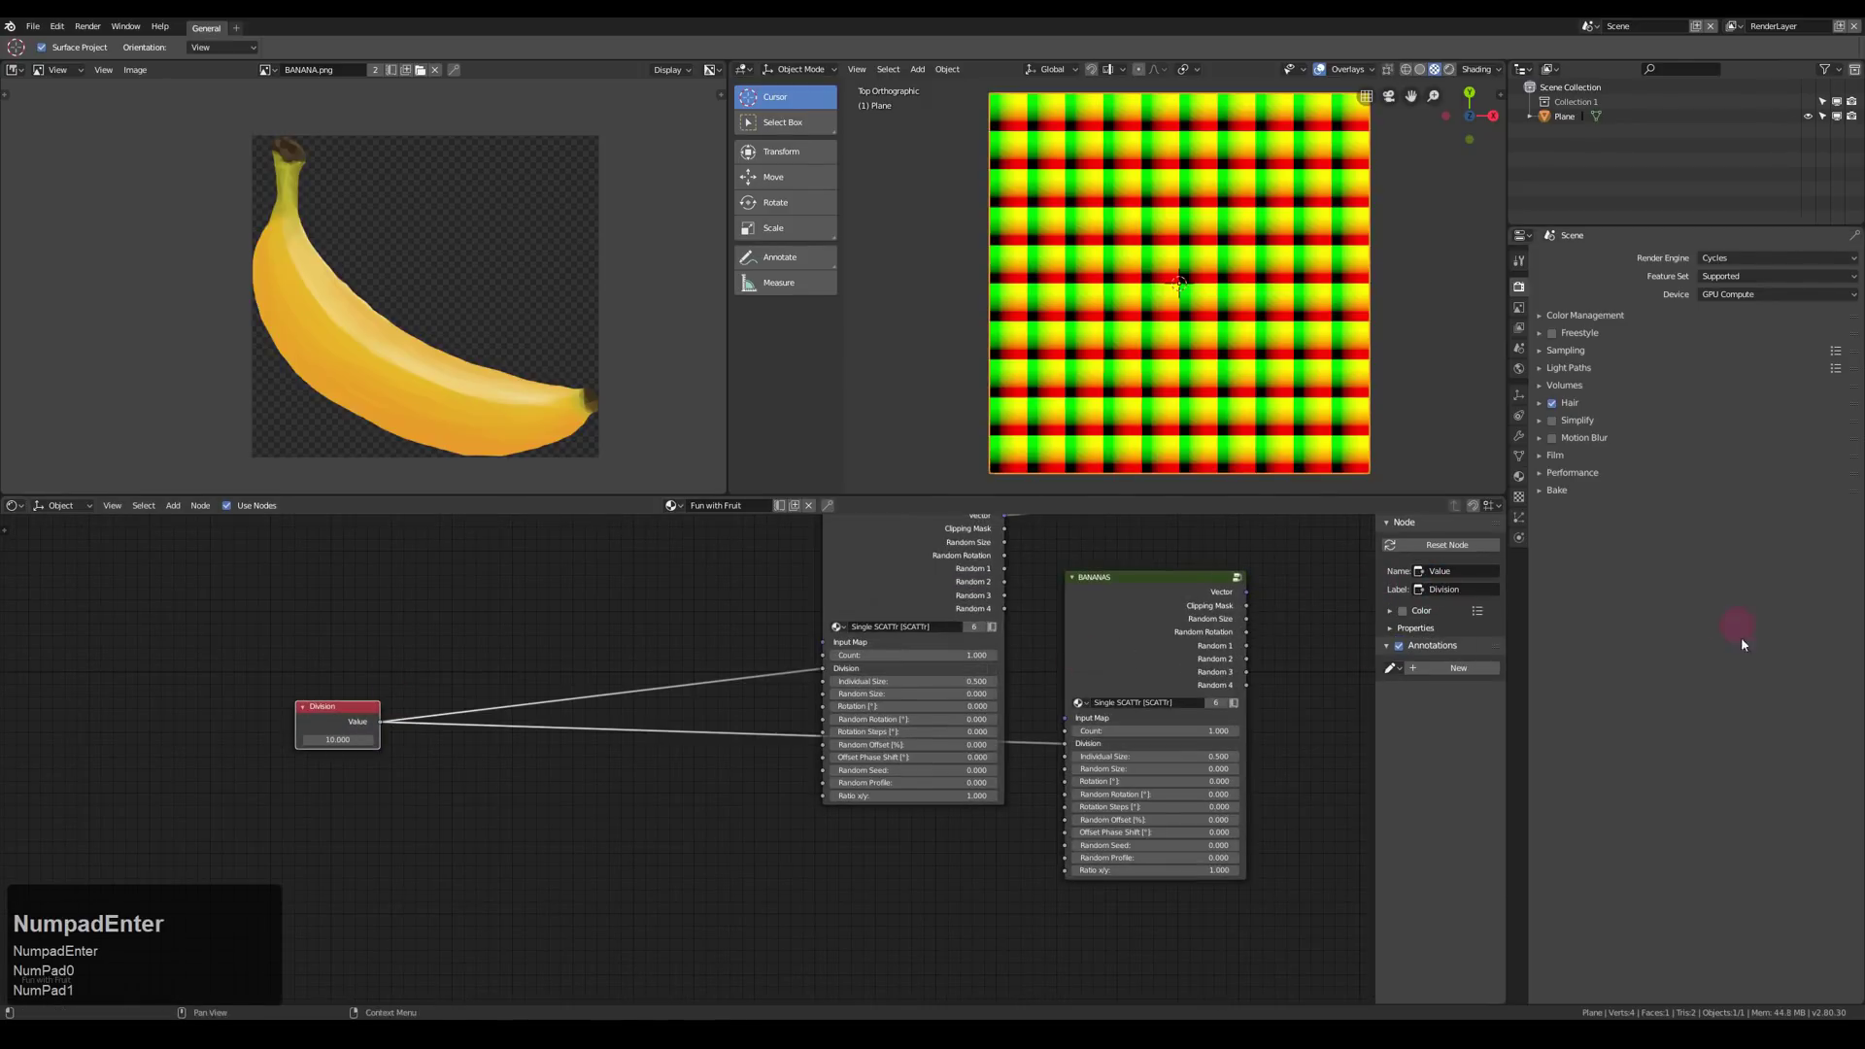
- Connect the Oranges node's Vector to the BANANA.png texture and the BANANAS node's Vector to Orange.png, and preview the banana texture
middle_drag(1251, 761, 759, 824)
scroll(758, 824, down, 6)
drag(602, 670, 1010, 770)
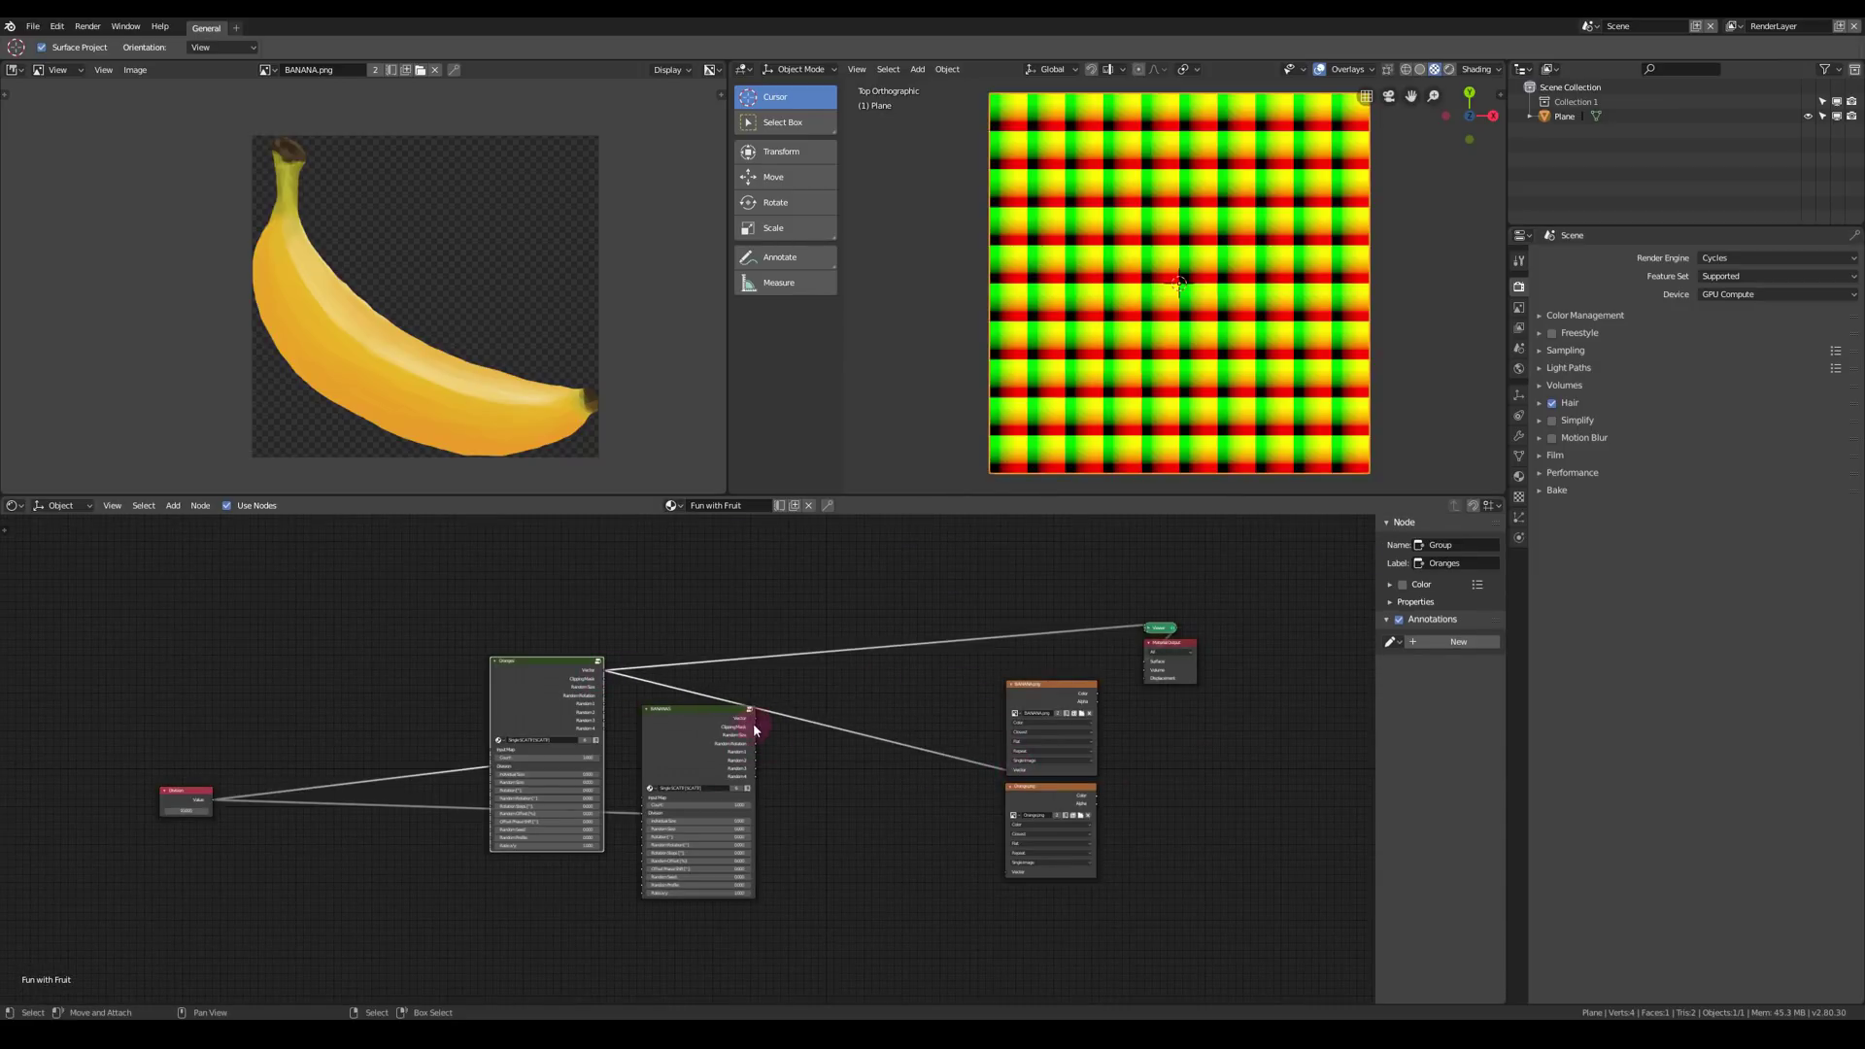
drag(756, 719, 1007, 872)
ctrl+shift+click(1059, 693)
- Move both image texture nodes closer to the SCATTr nodes and shift the Viewer and Material Output nodes further right
middle_drag(1108, 686, 1056, 662)
scroll(1056, 661, down, 4)
scroll(1222, 305, up, 4)
key(alt+a)
drag(921, 607, 1059, 845)
right_drag(1080, 828, 1030, 758)
key(alt+a)
scroll(1098, 621, up, 4)
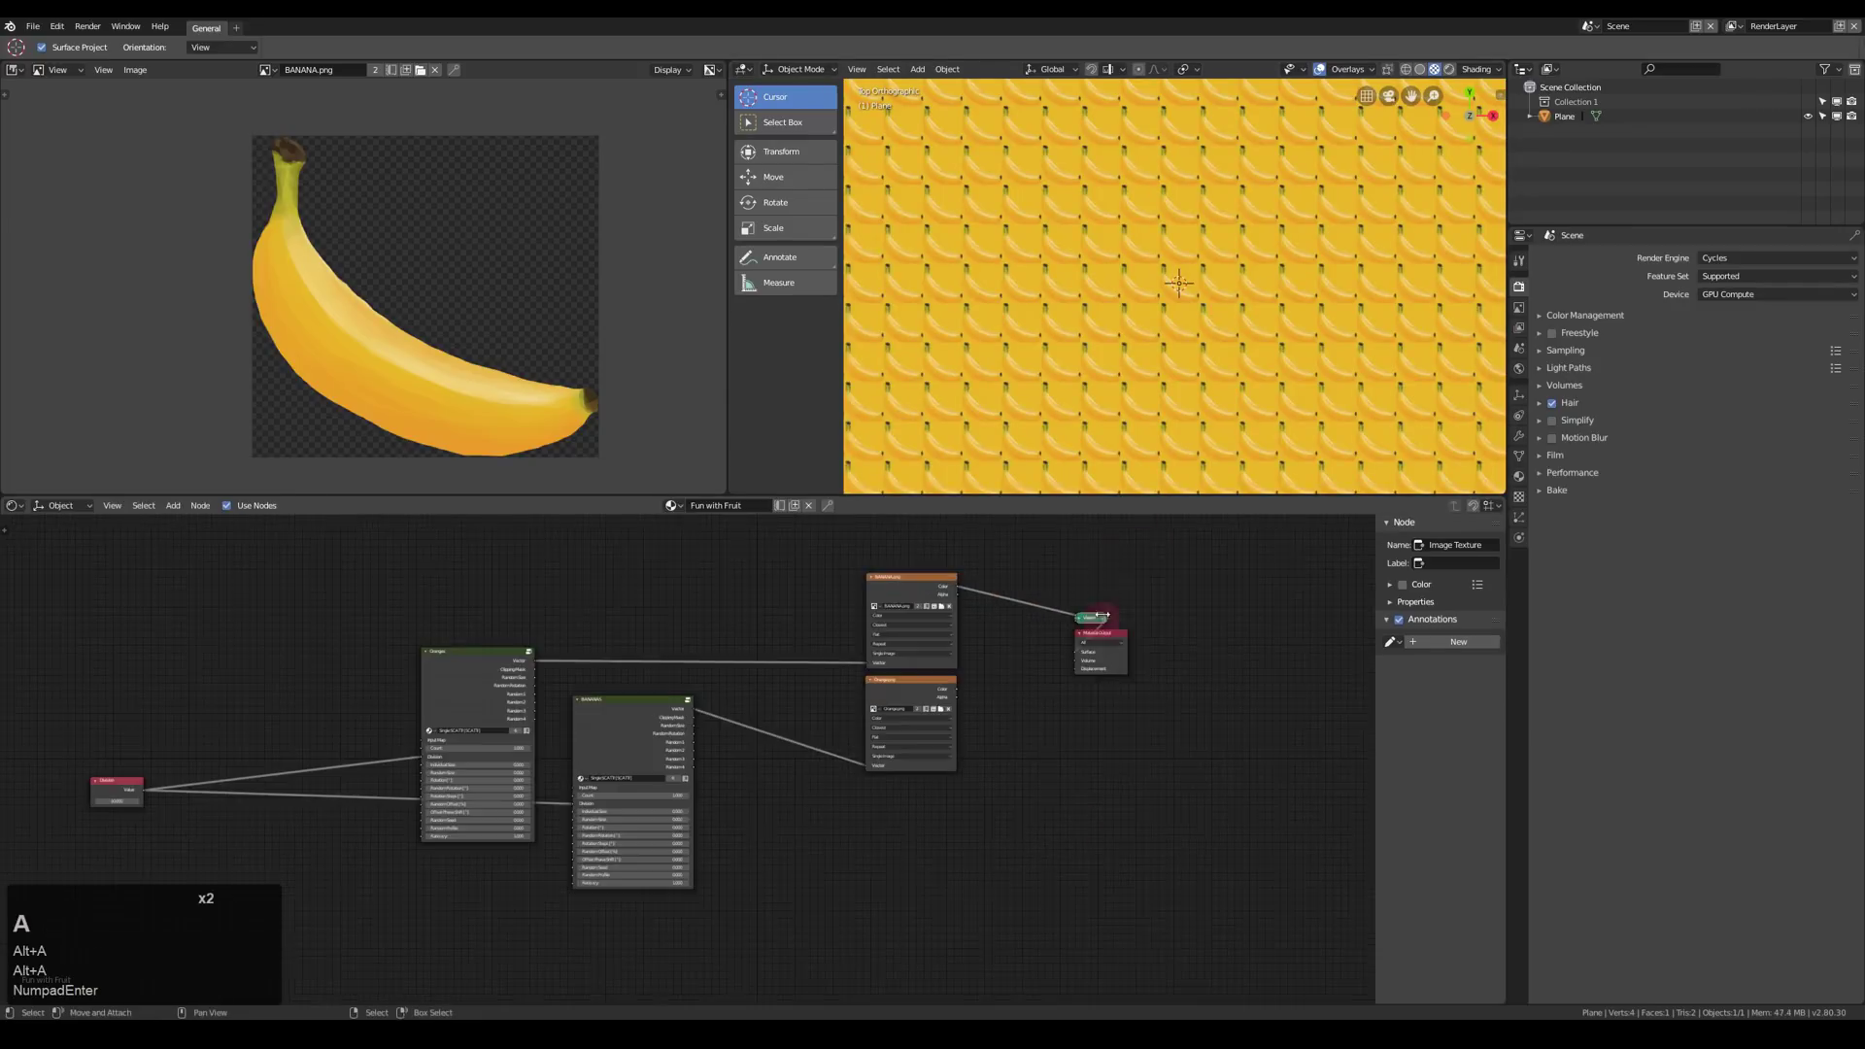
drag(1087, 552, 1221, 716)
right_drag(1222, 771, 1336, 783)
key(alt+a)
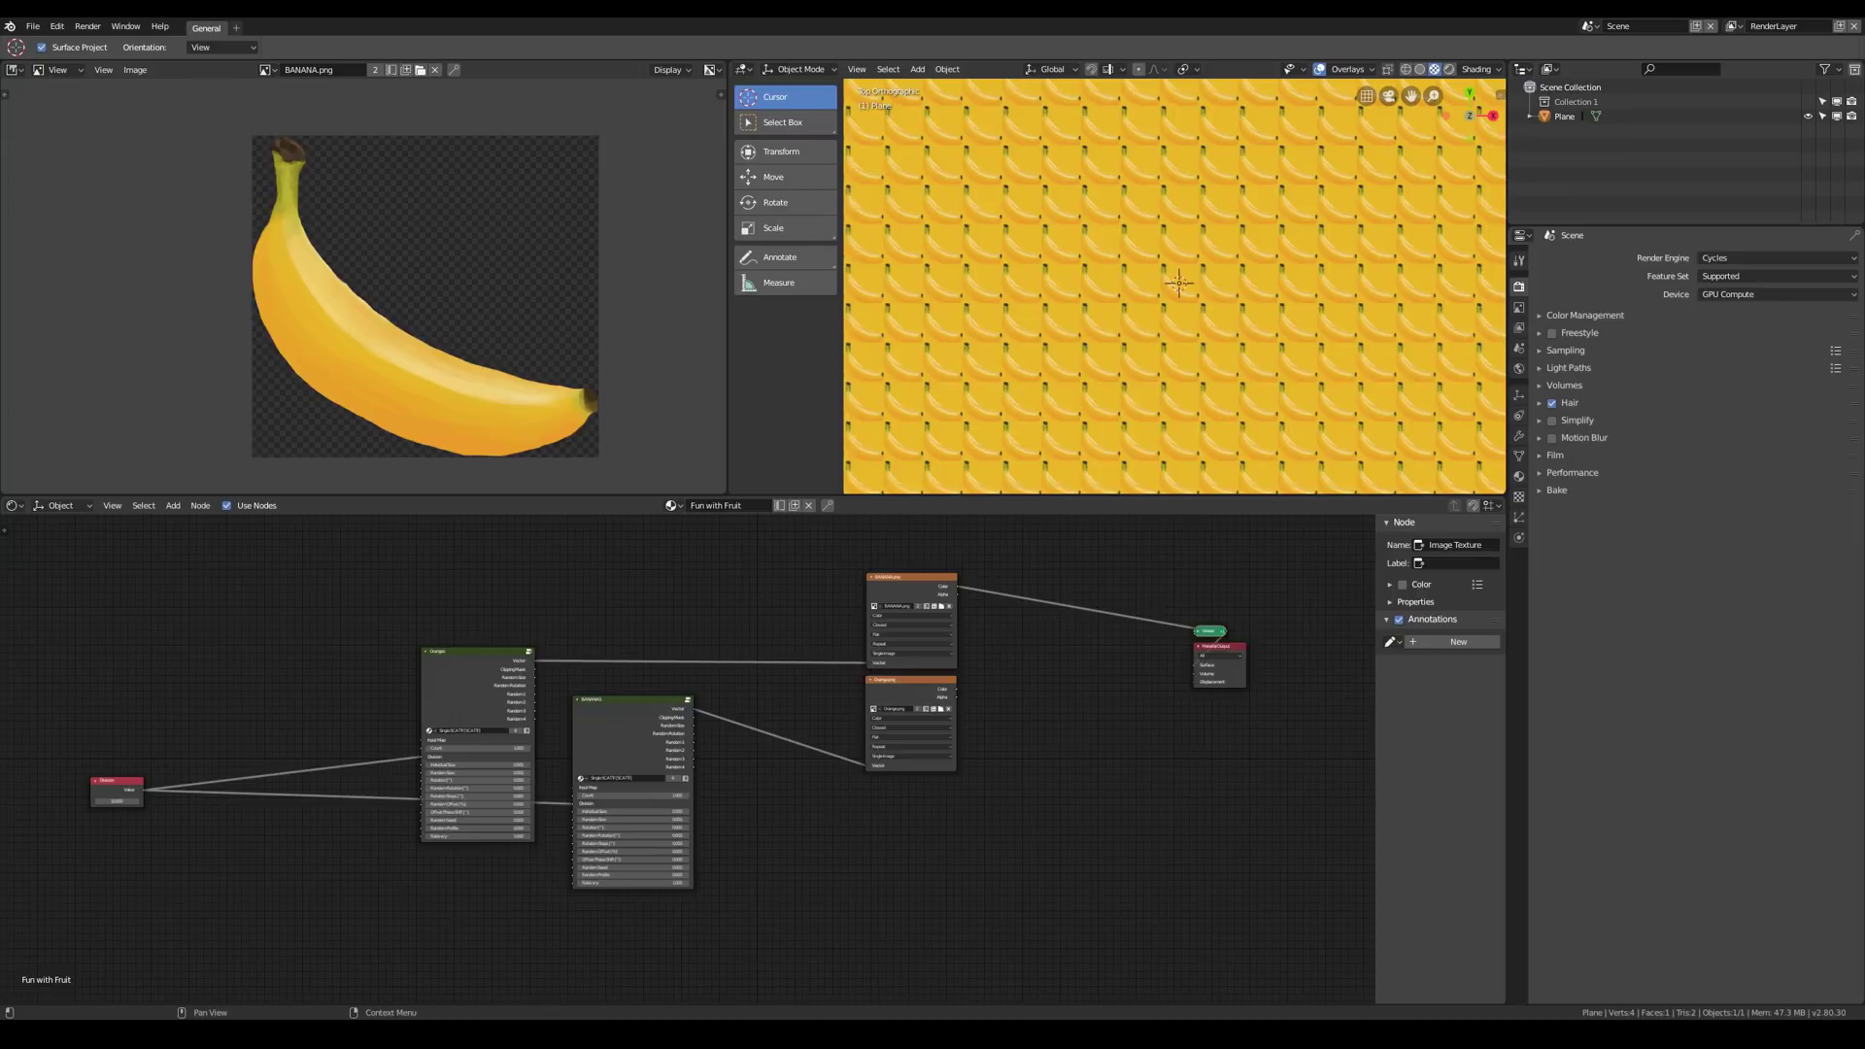
- Add a Multiply Math node combining the BANANA.png Alpha with the Oranges node's Clipping Mask, and preview its result
key(shift+a)
mouse_move(882, 833)
click(1020, 735)
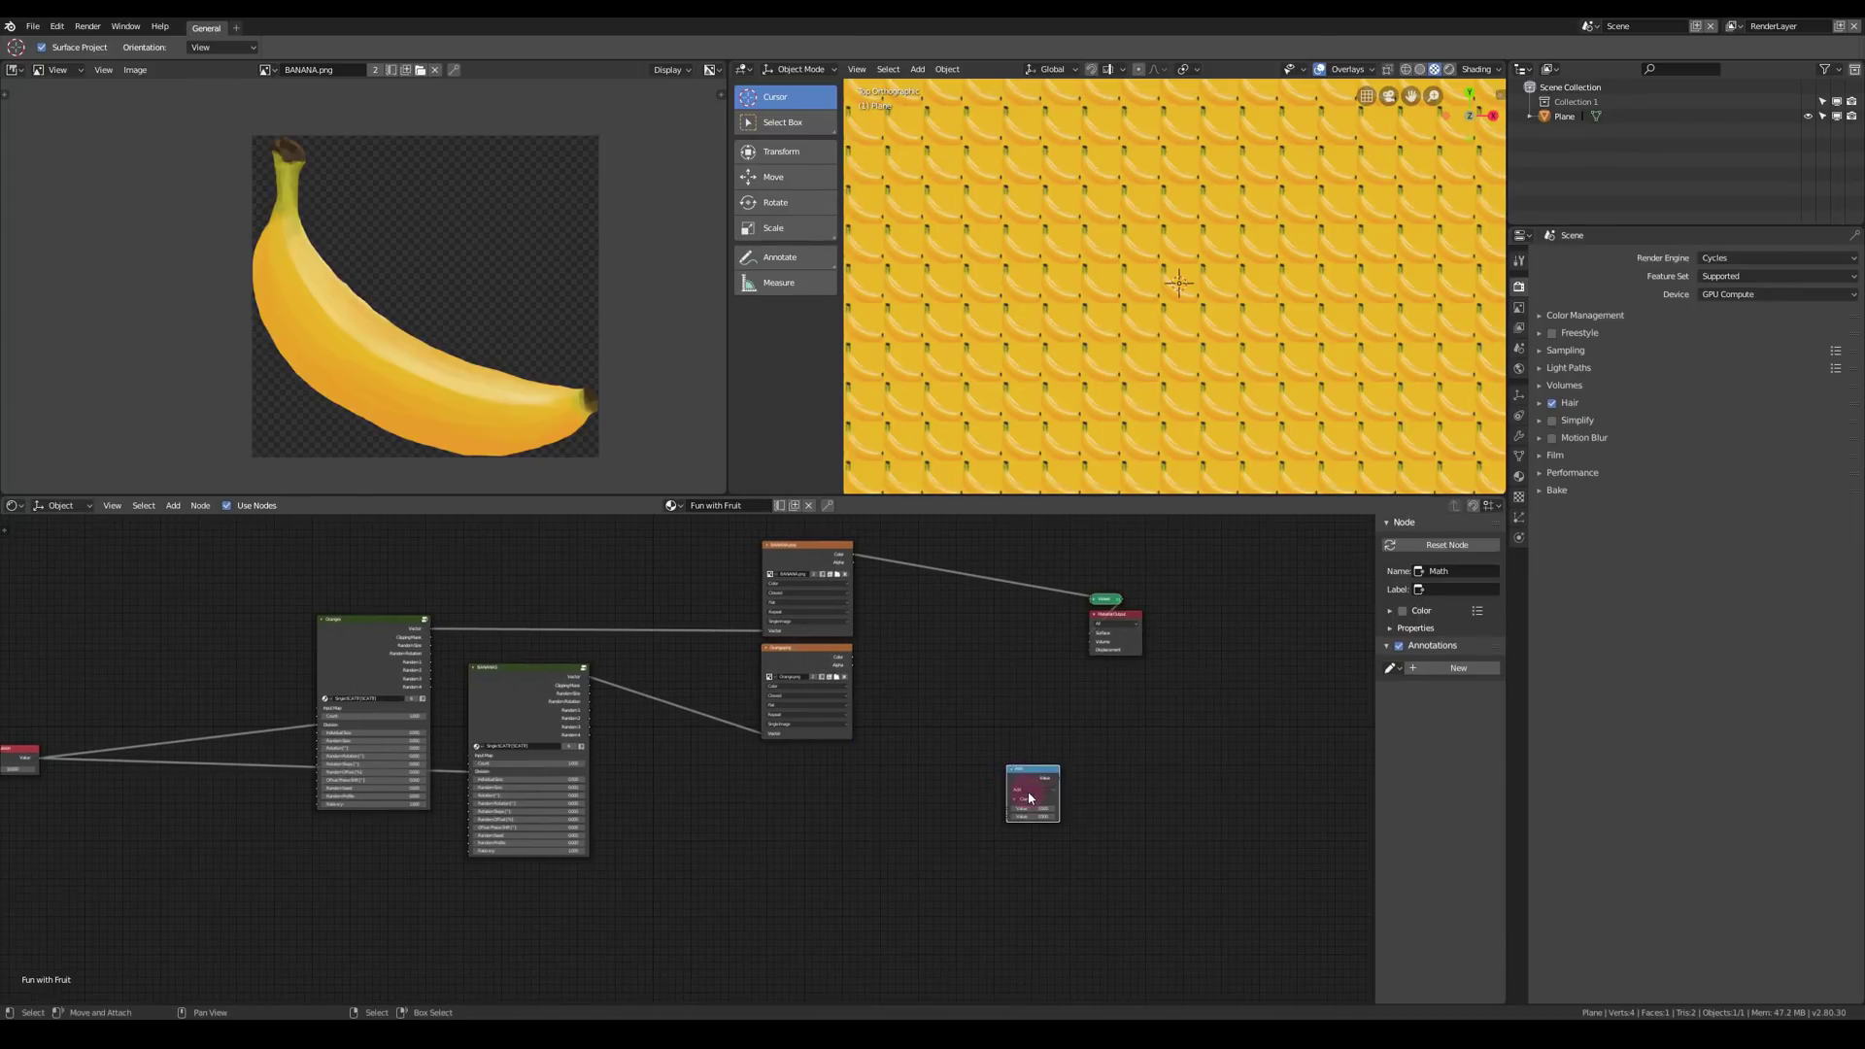
click(1006, 681)
drag(851, 564, 978, 644)
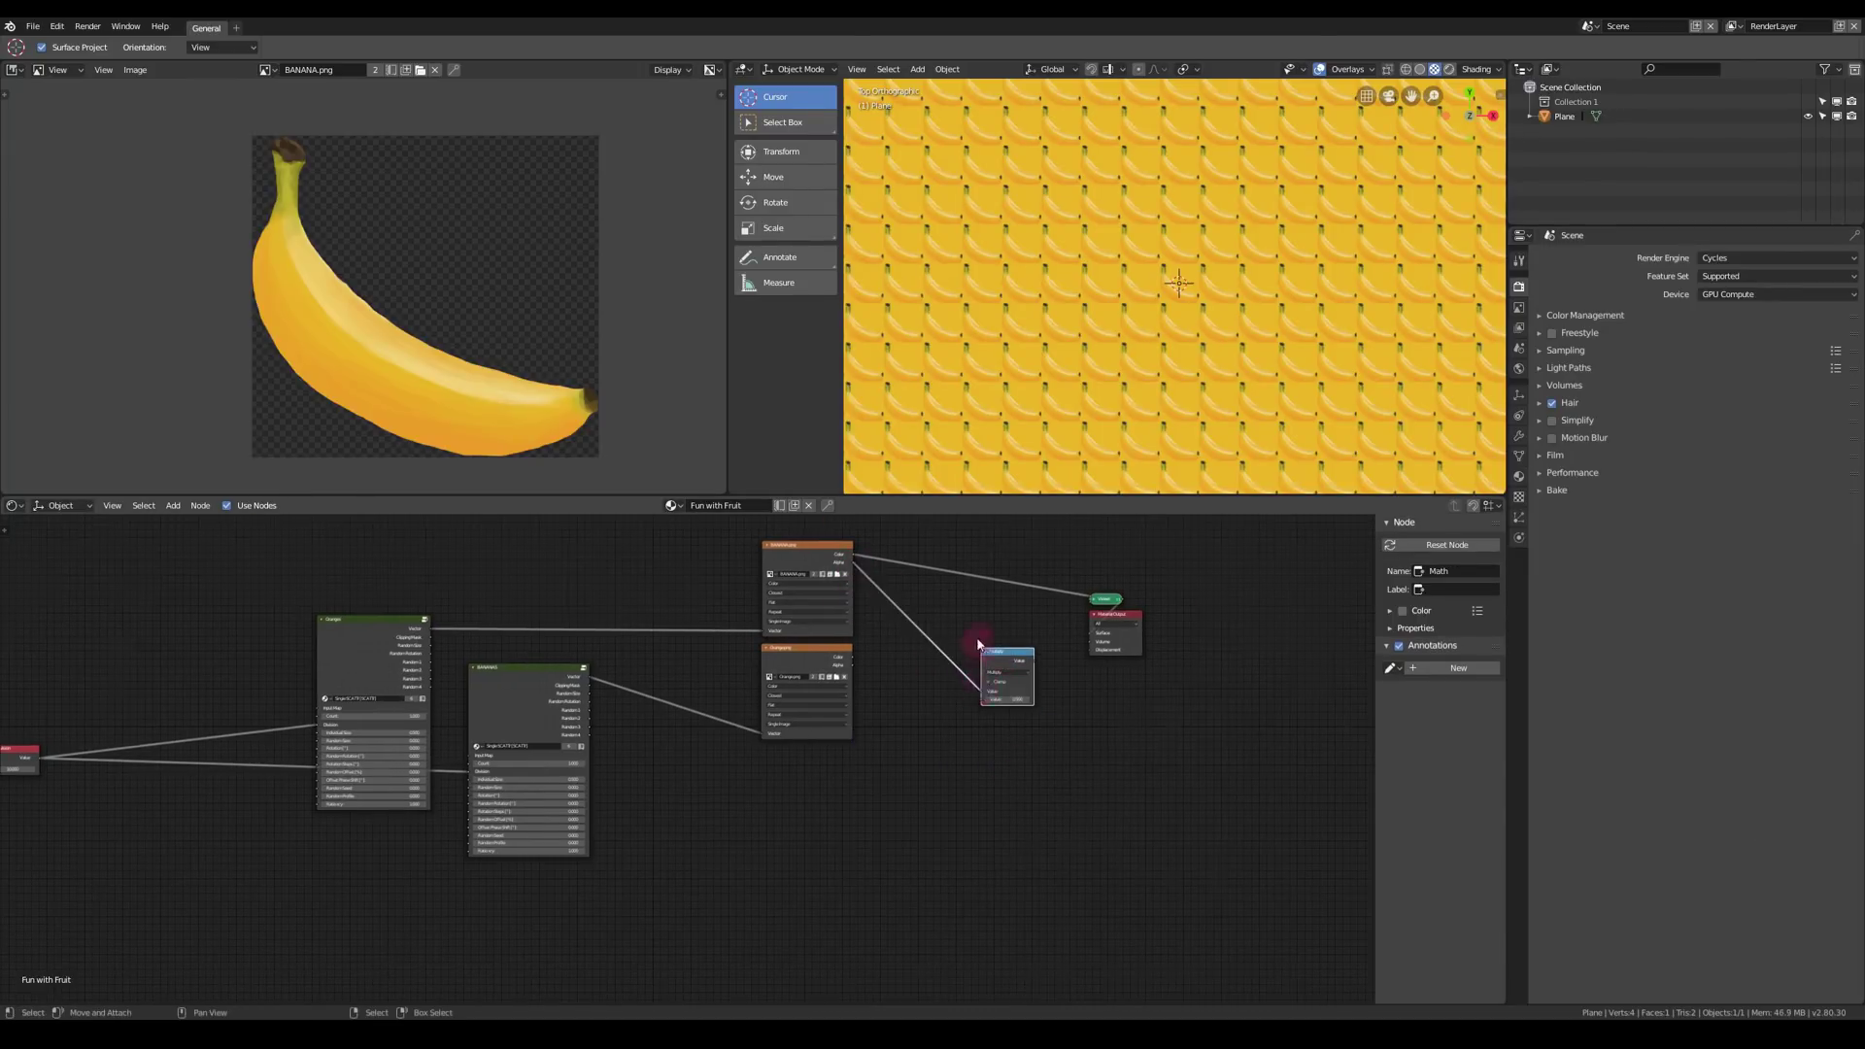
scroll(978, 644, up, 6)
middle_drag(978, 644, 941, 700)
drag(66, 692, 951, 795)
drag(974, 722, 866, 551)
ctrl+shift+click(870, 559)
- Duplicate the Multiply node and use the copy to combine the Orange.png Alpha with the BANANAS node's Clipping Mask
key(shift+d)
click(877, 727)
drag(320, 767, 840, 778)
drag(739, 734, 839, 765)
drag(888, 721, 884, 710)
- Insert a MixRGB node between the banana Multiply node and the Viewer, and chain a duplicate of it behind the first
key(shift+a)
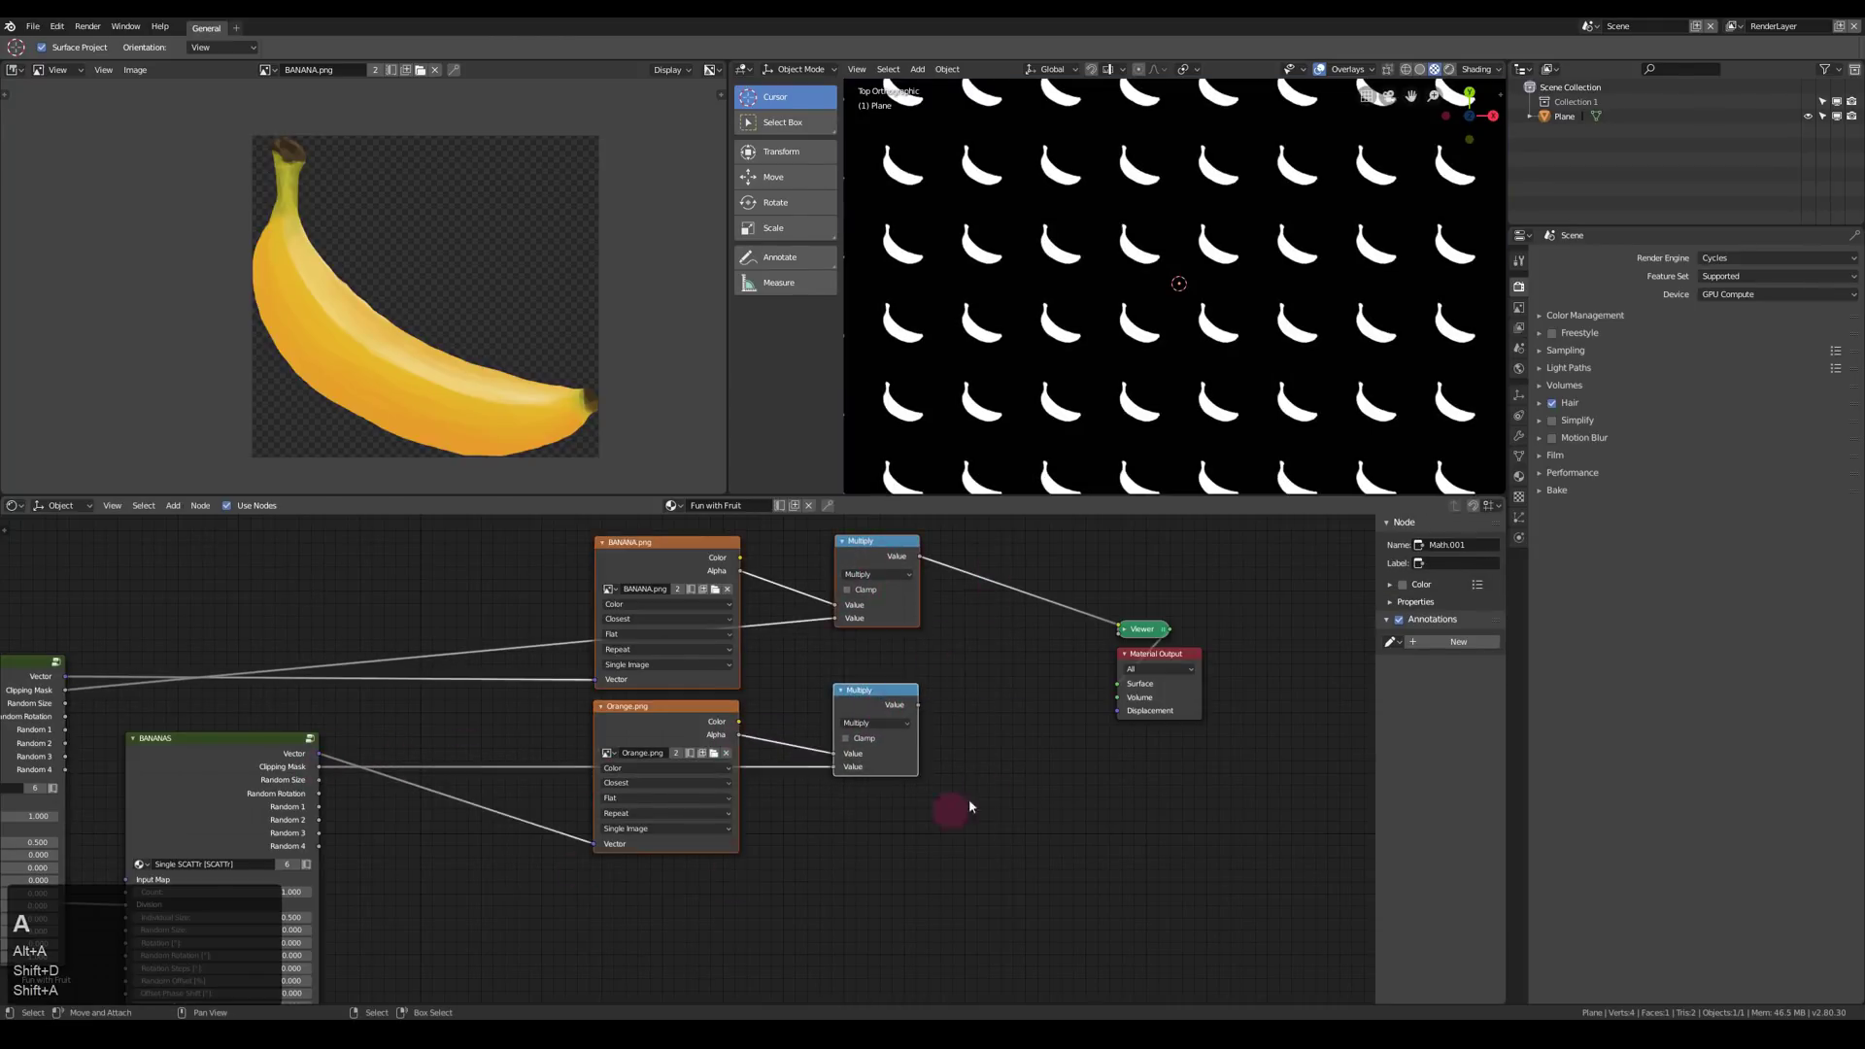
mouse_move(874, 758)
click(973, 837)
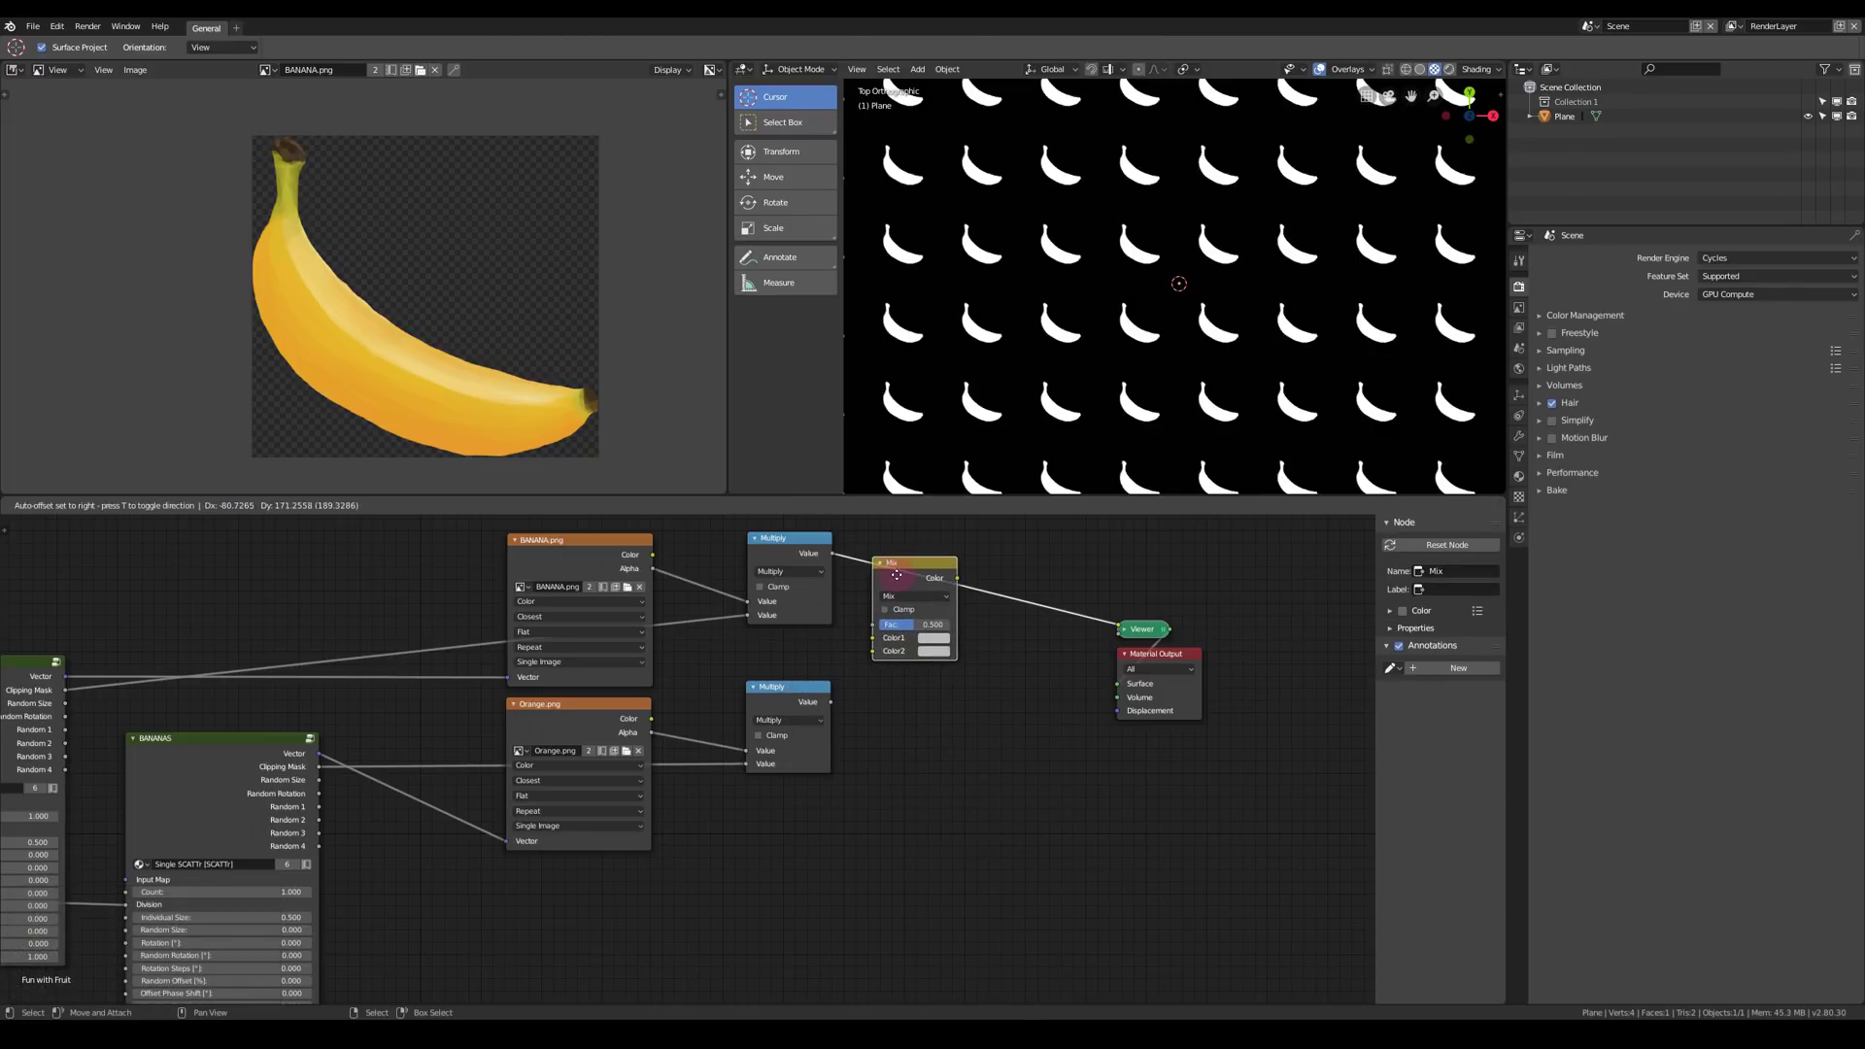
click(874, 545)
key(shift+d)
click(1040, 628)
- Connect each Multiply output to its Mix node's Fac and each image's Color to that node's Color2, and preview the second Mix
drag(832, 704, 1012, 659)
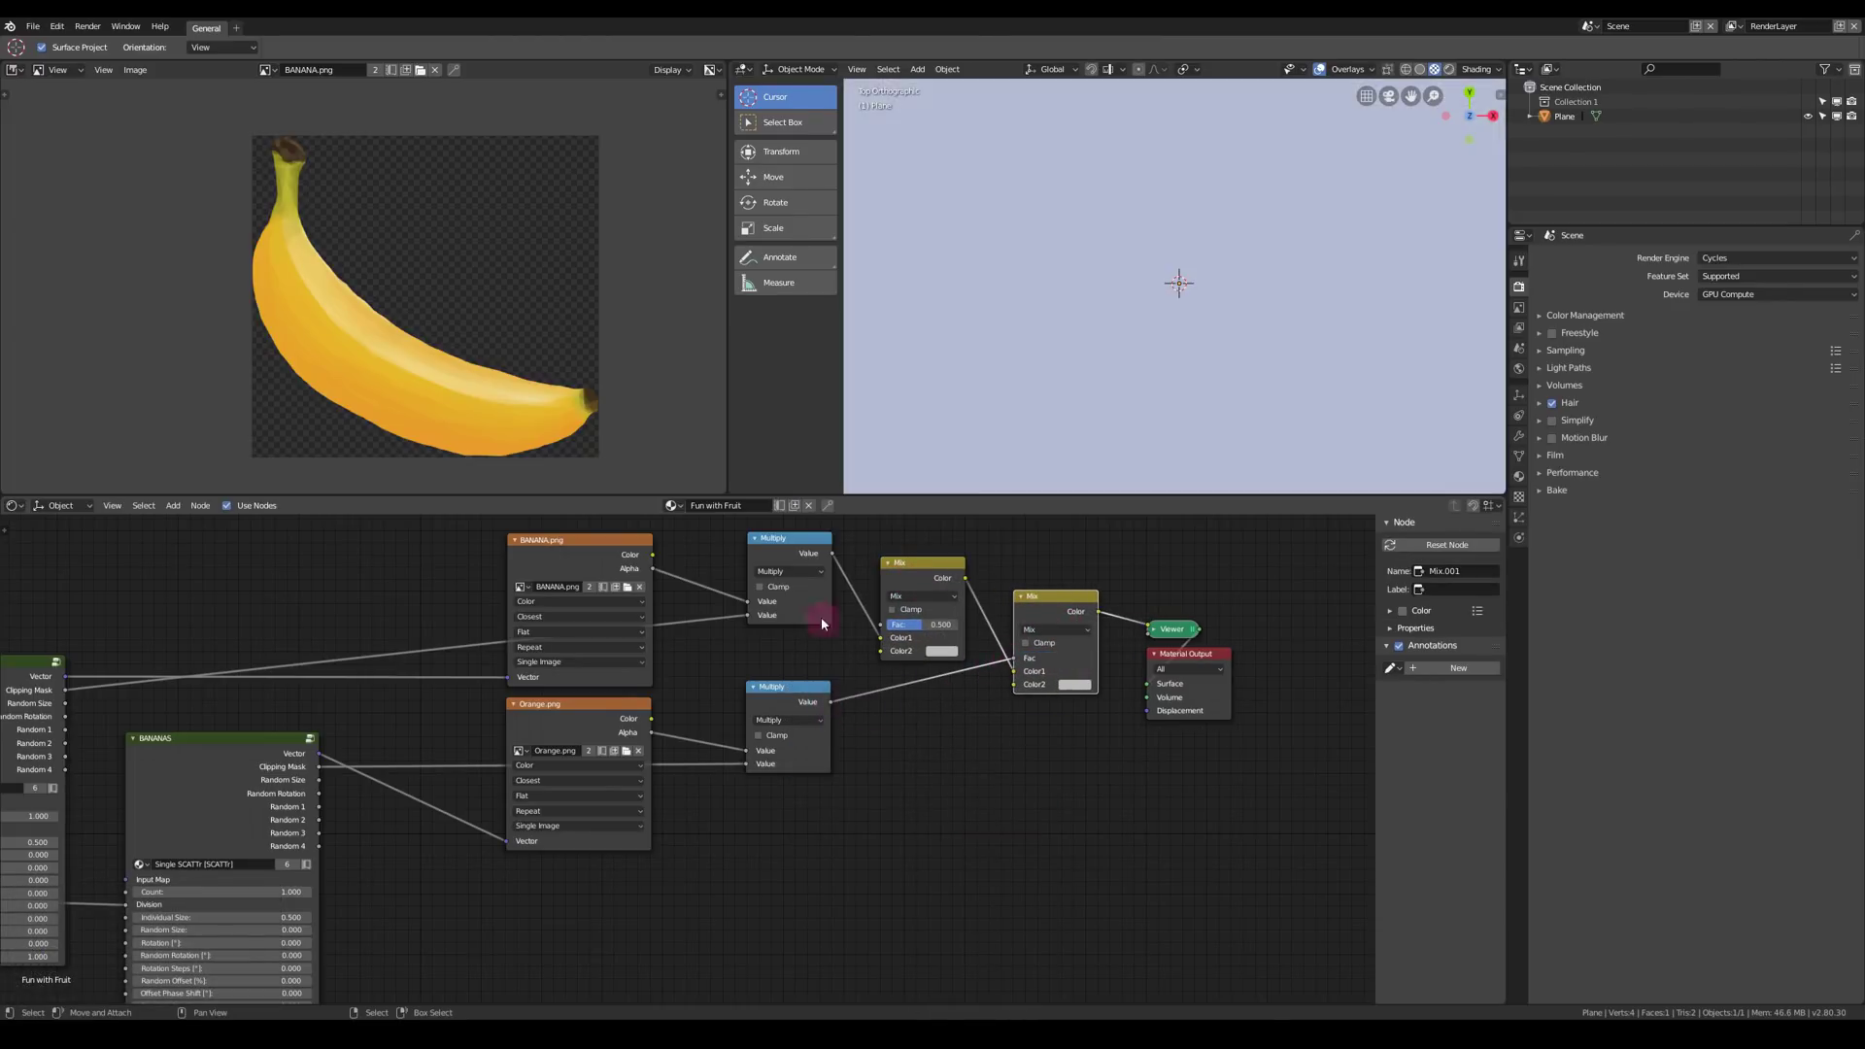
drag(881, 638, 880, 624)
drag(653, 555, 880, 651)
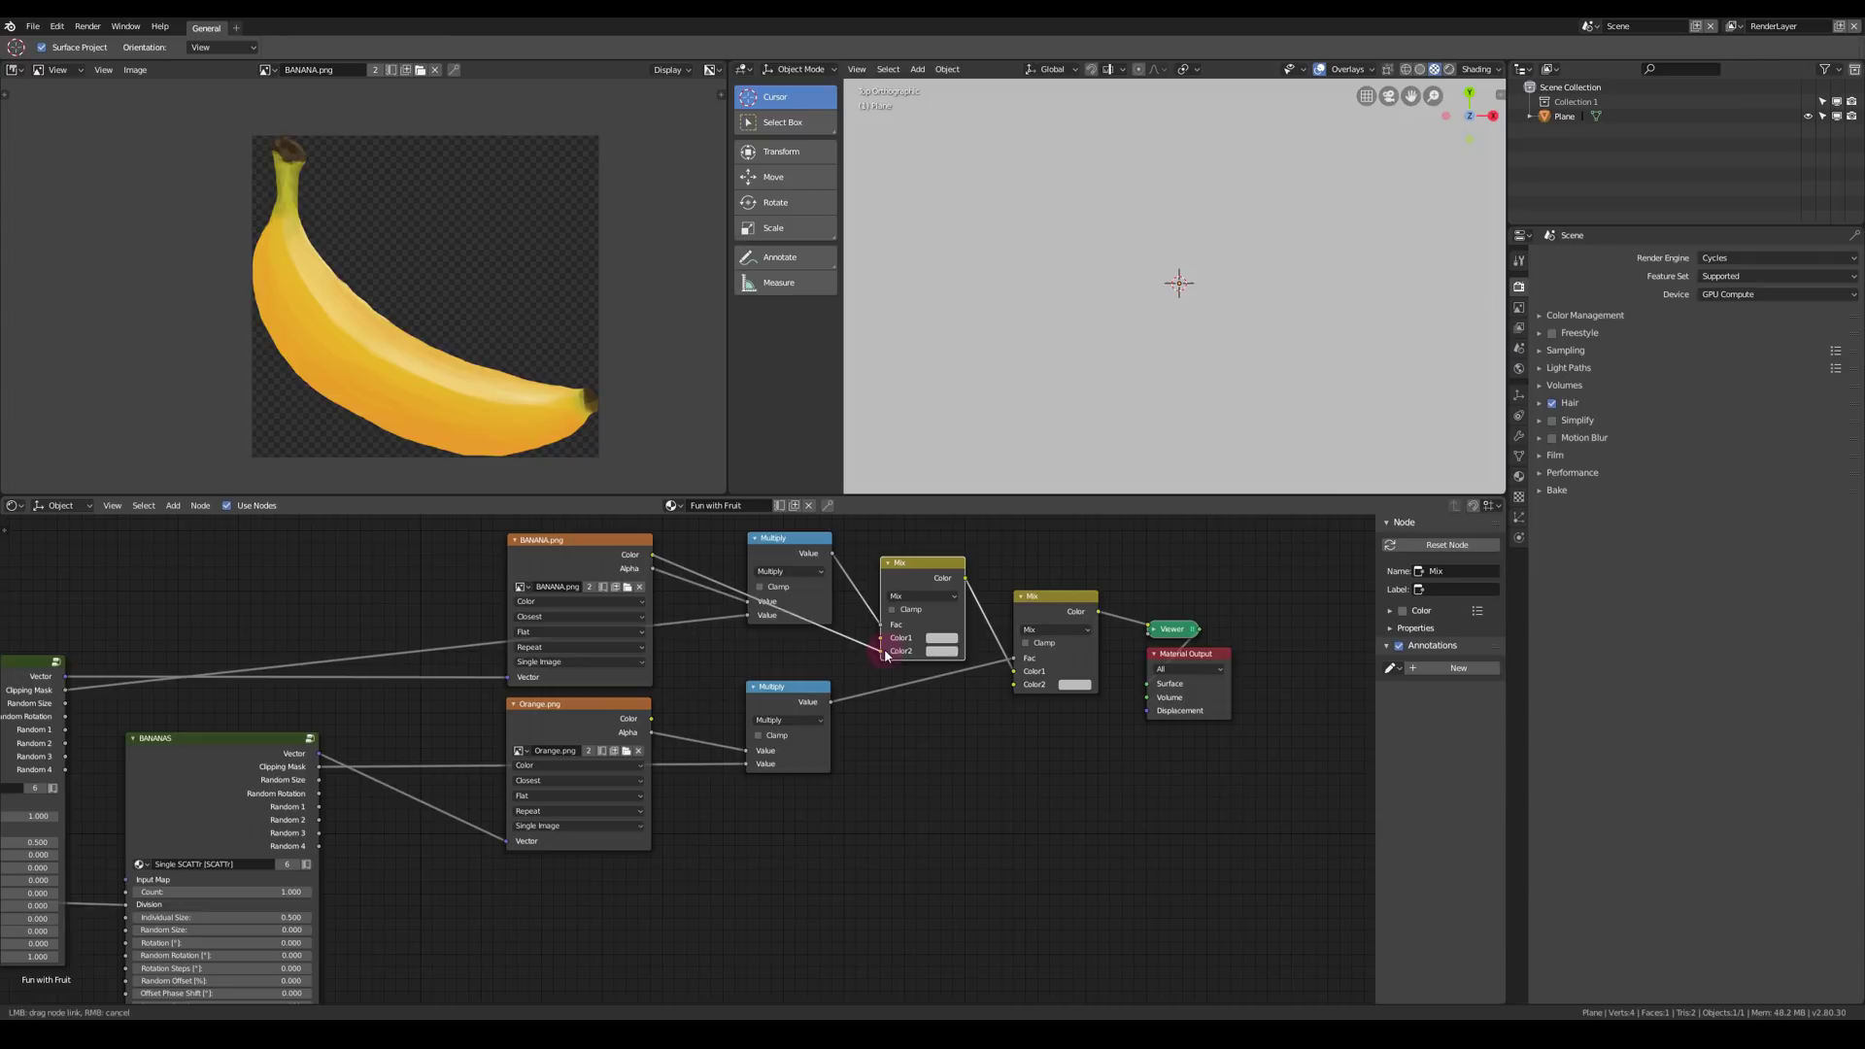
drag(650, 718, 1014, 684)
ctrl+shift+click(1060, 626)
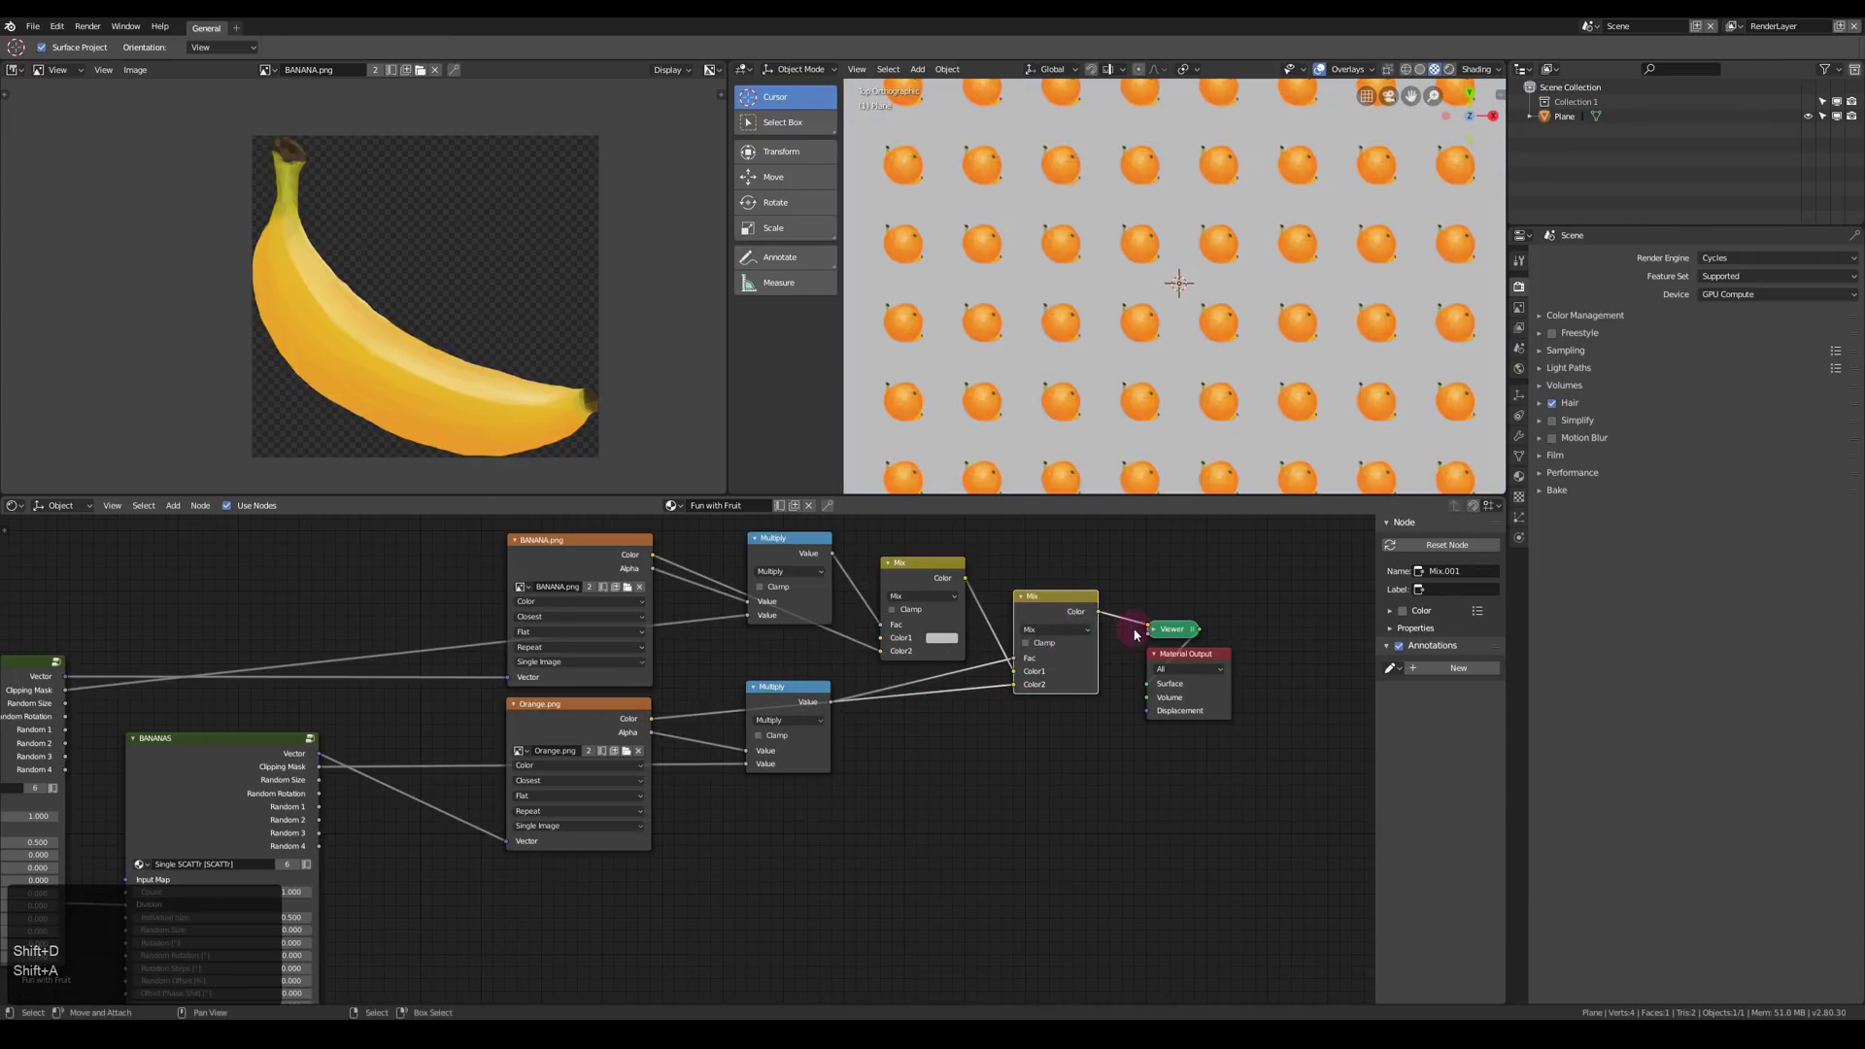
- Add a Texture Coordinate node above the Division value and preview its UV output on the plane
scroll(769, 650, down, 6)
middle_drag(769, 650, 1002, 611)
scroll(1001, 611, down, 2)
key(shift+a)
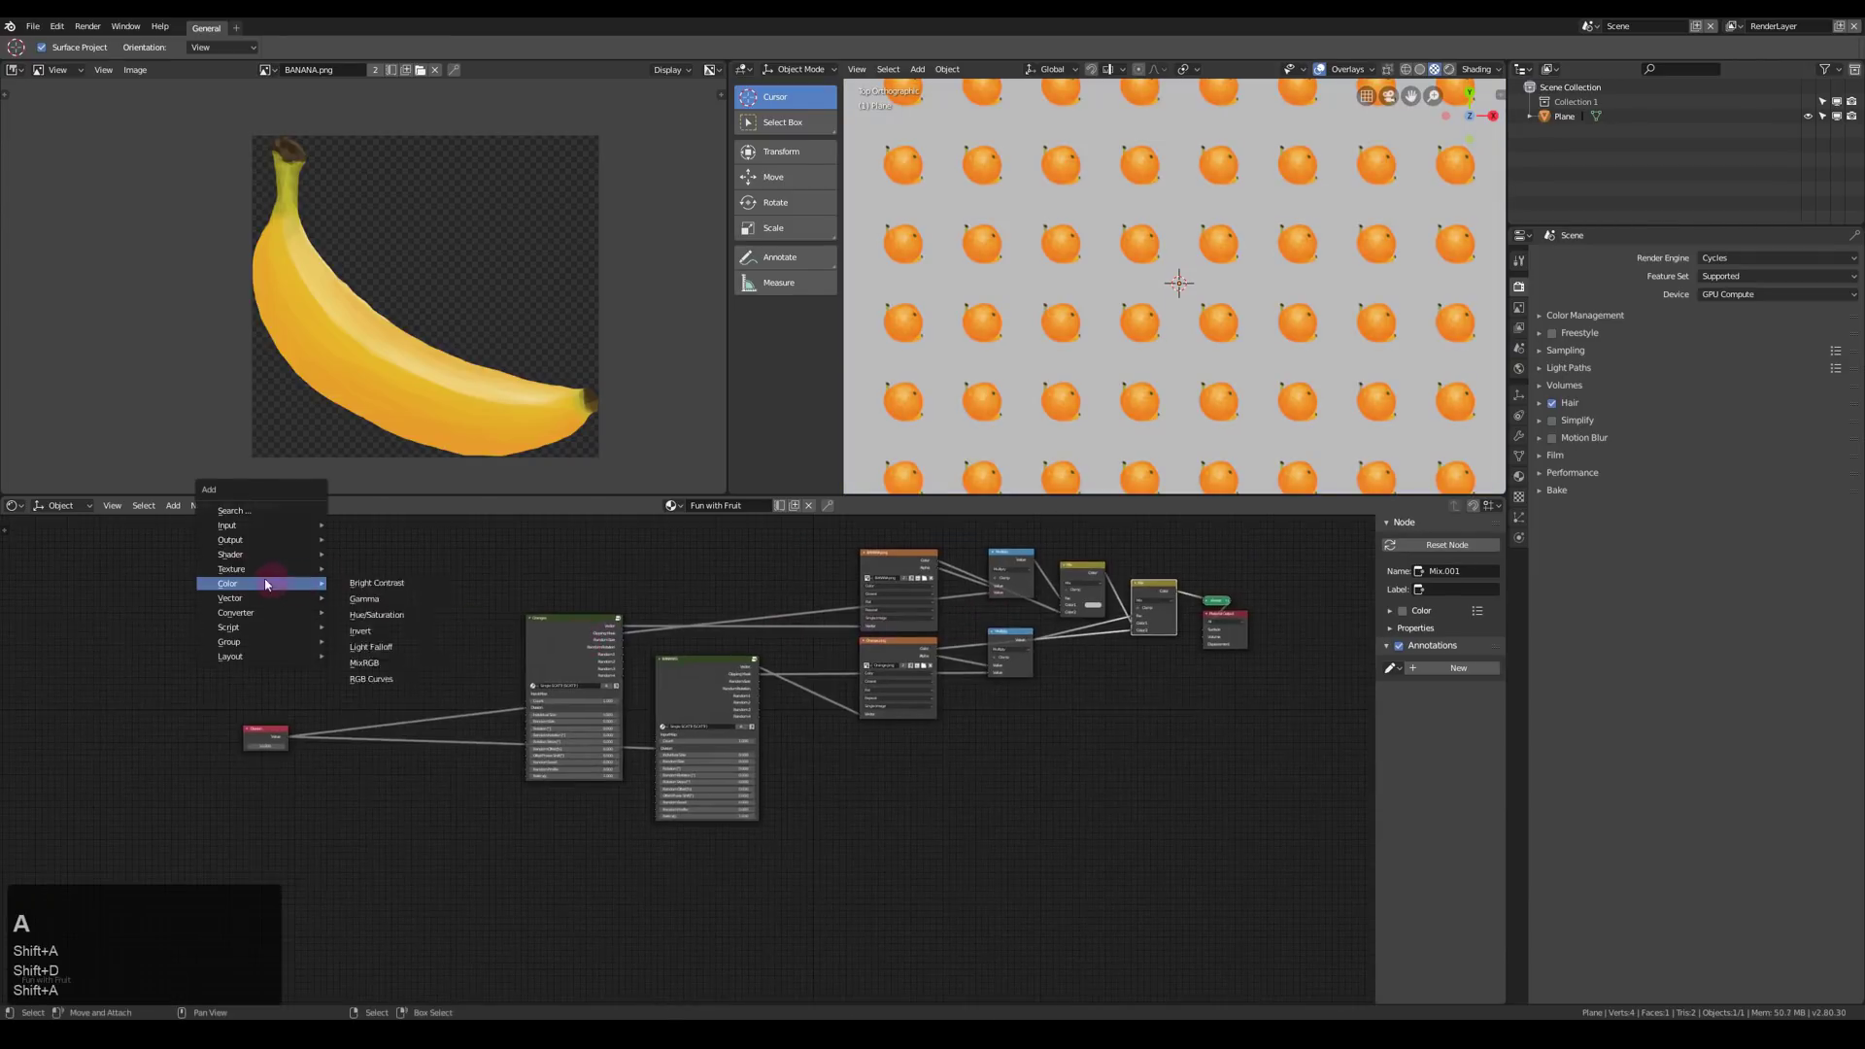
mouse_move(262, 525)
click(377, 753)
click(233, 583)
scroll(245, 591, up, 6)
ctrl+shift+click(243, 599)
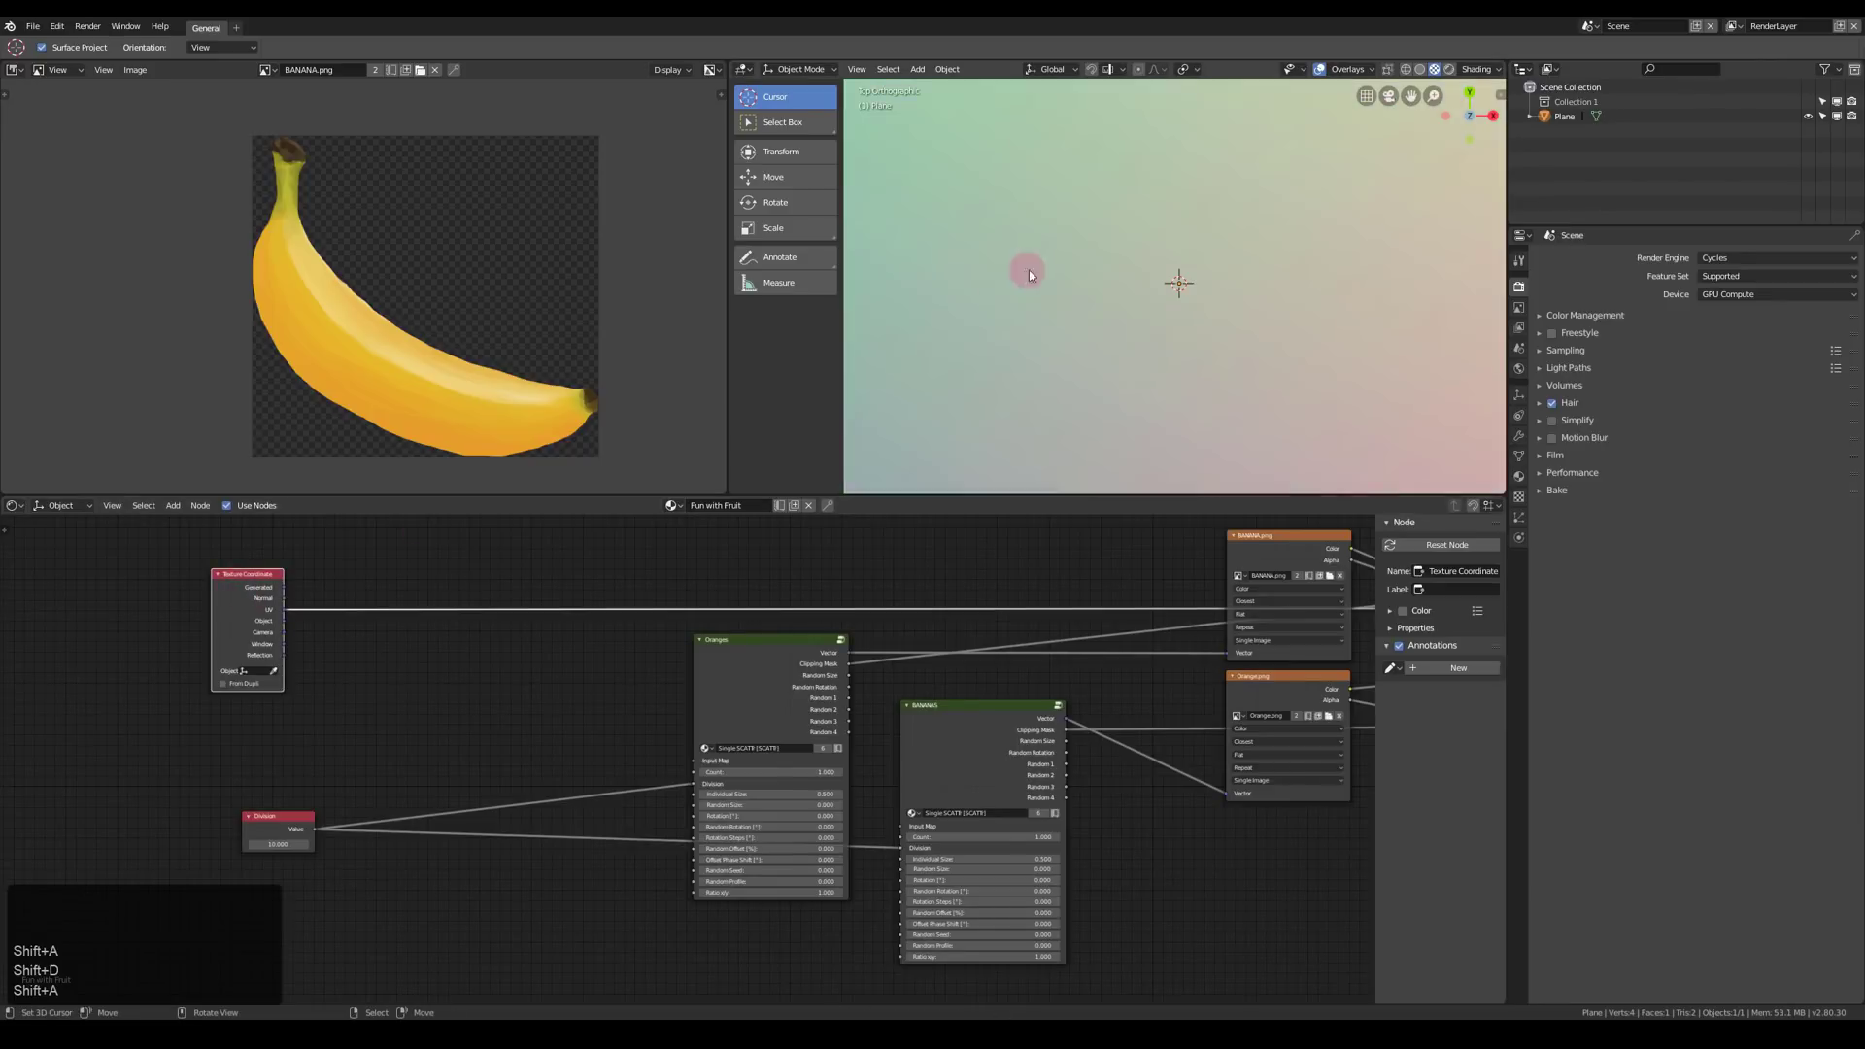
- Enlarge the 3D viewport and image editor areas, and fit the whole plane and the banana image in them
key(Home)
drag(977, 494, 1000, 670)
key(Home)
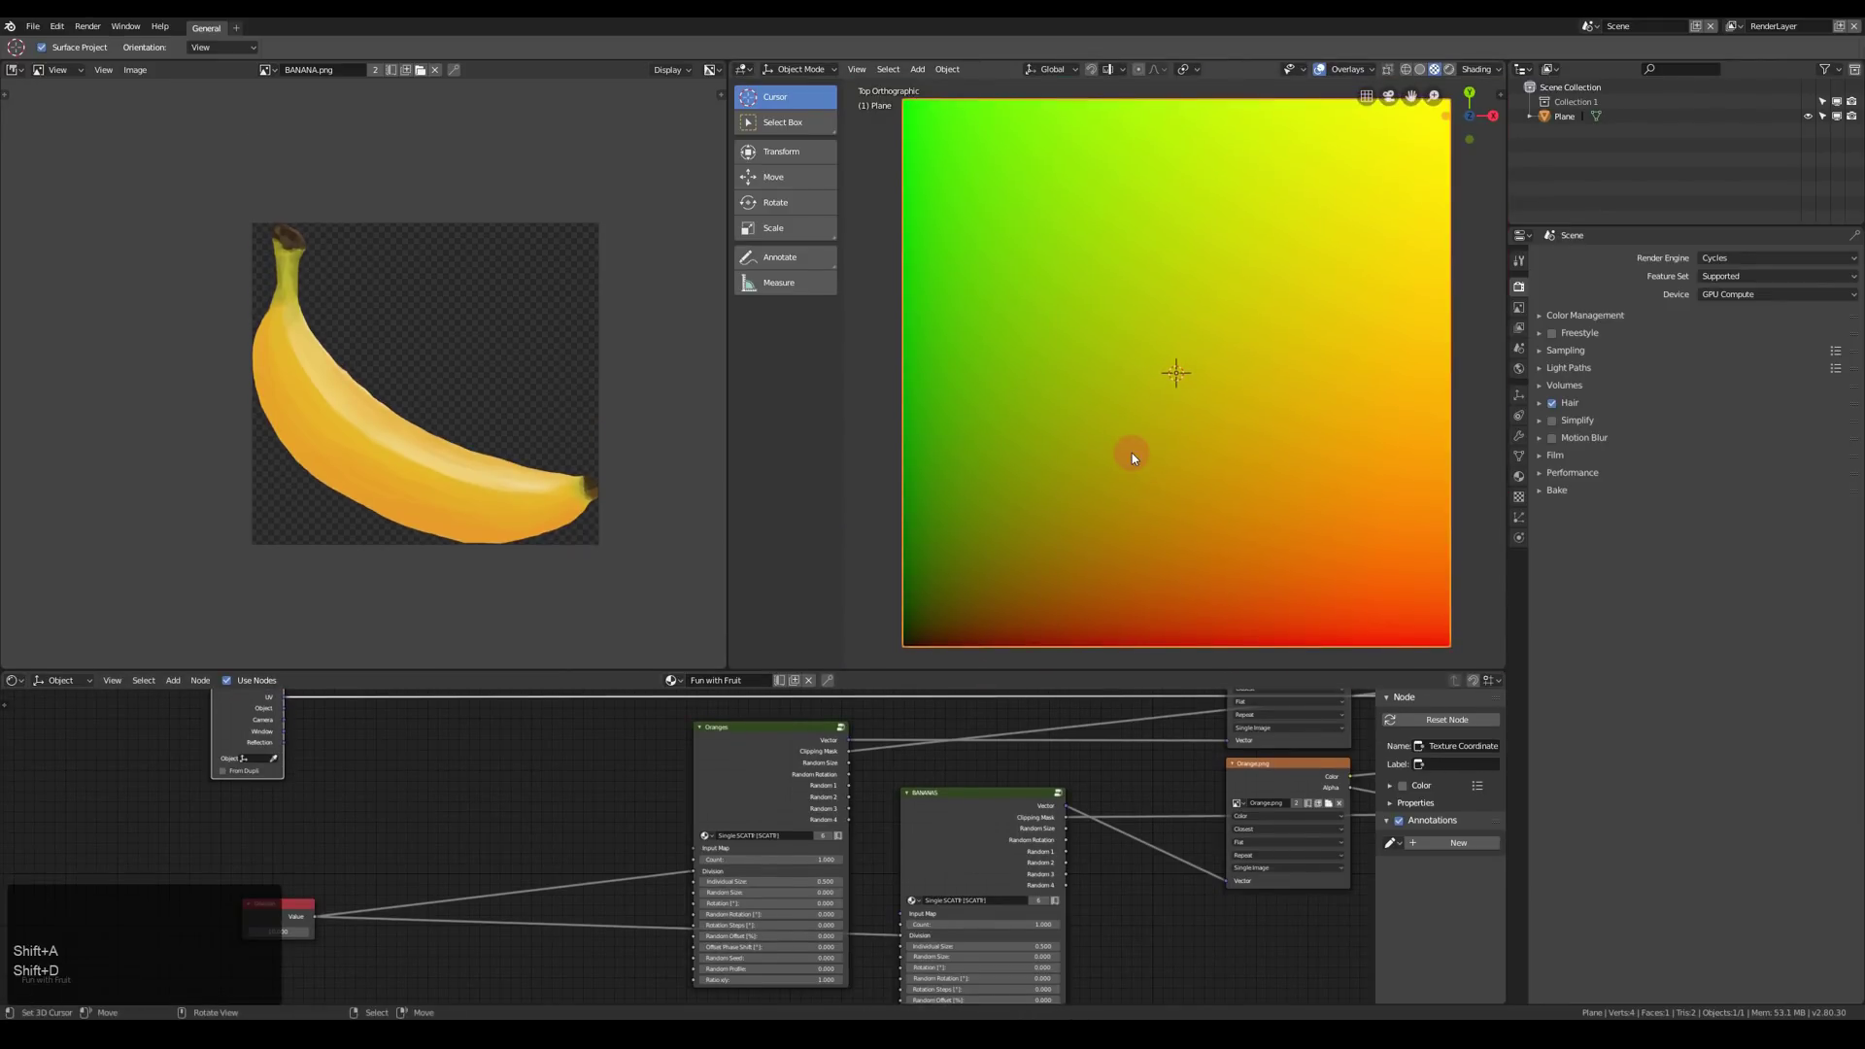
scroll(602, 418, up, 2)
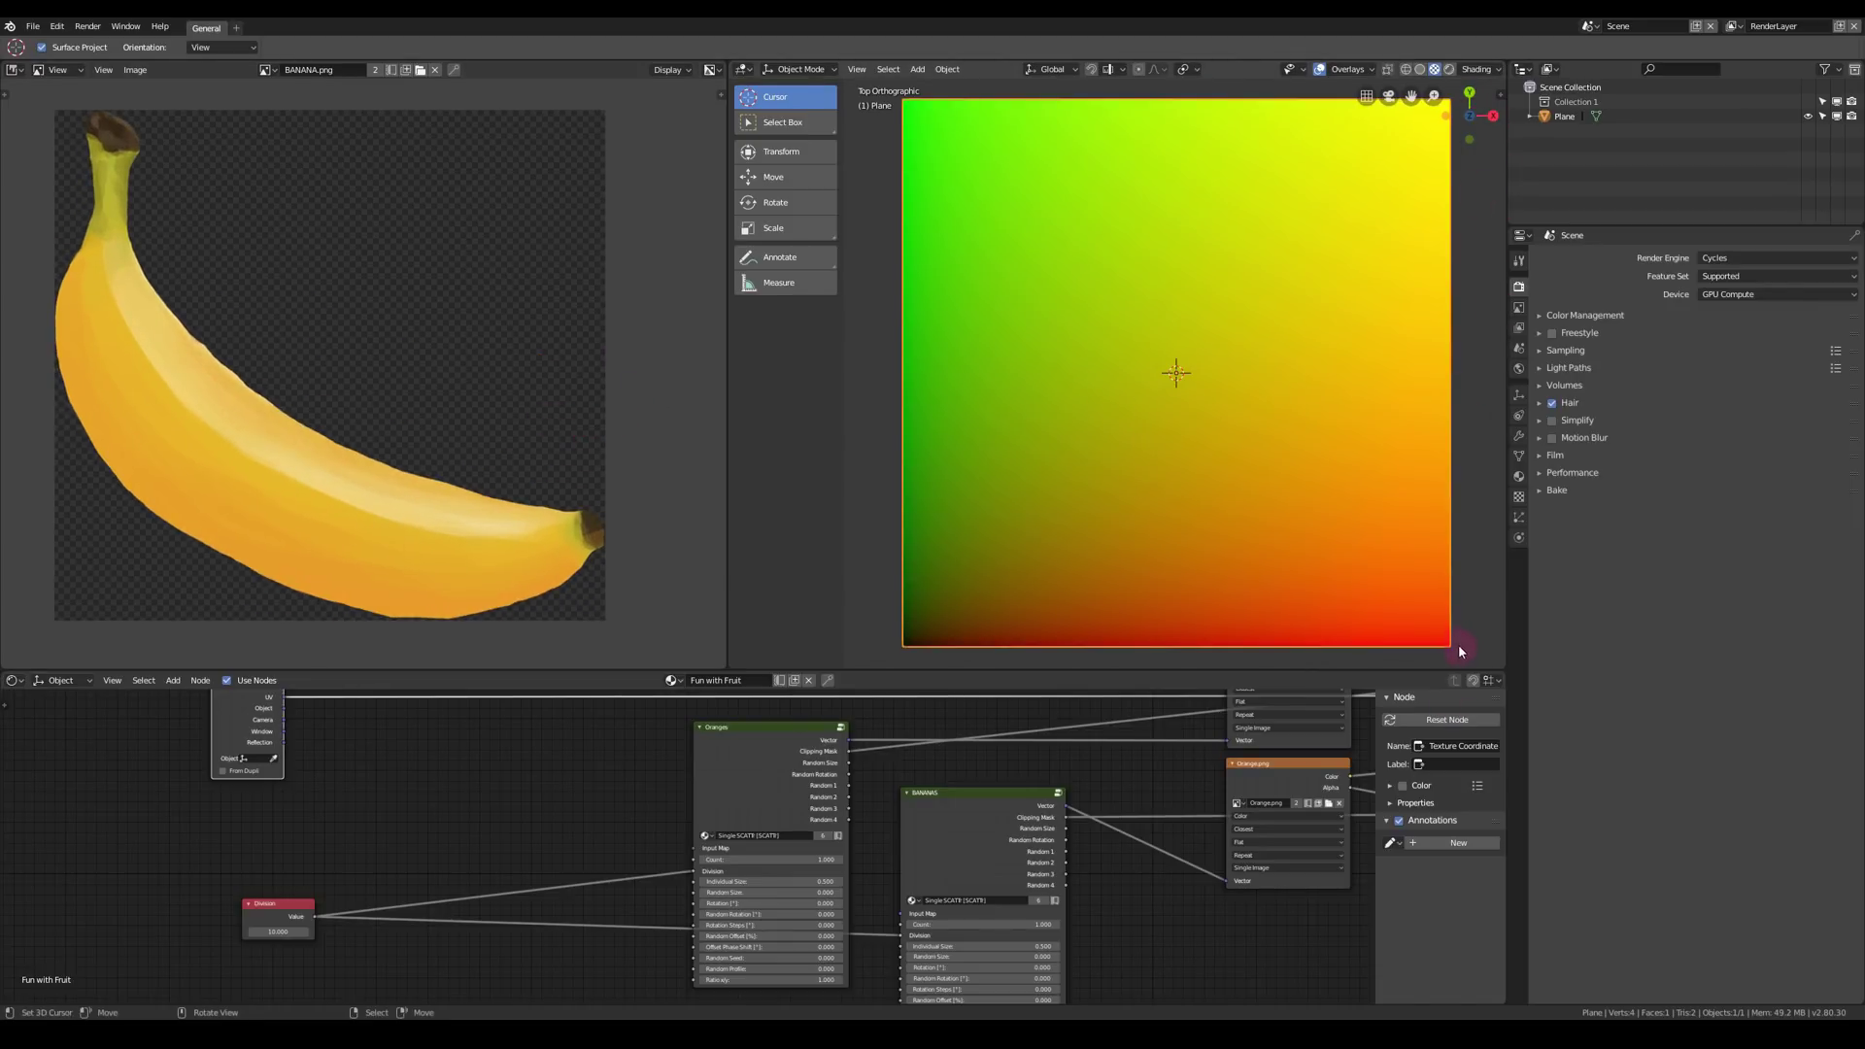
- Annotate the plane and the banana image with X and Y axes, marking 0 at the lower-left corner and 1 at each axis end
key(d)
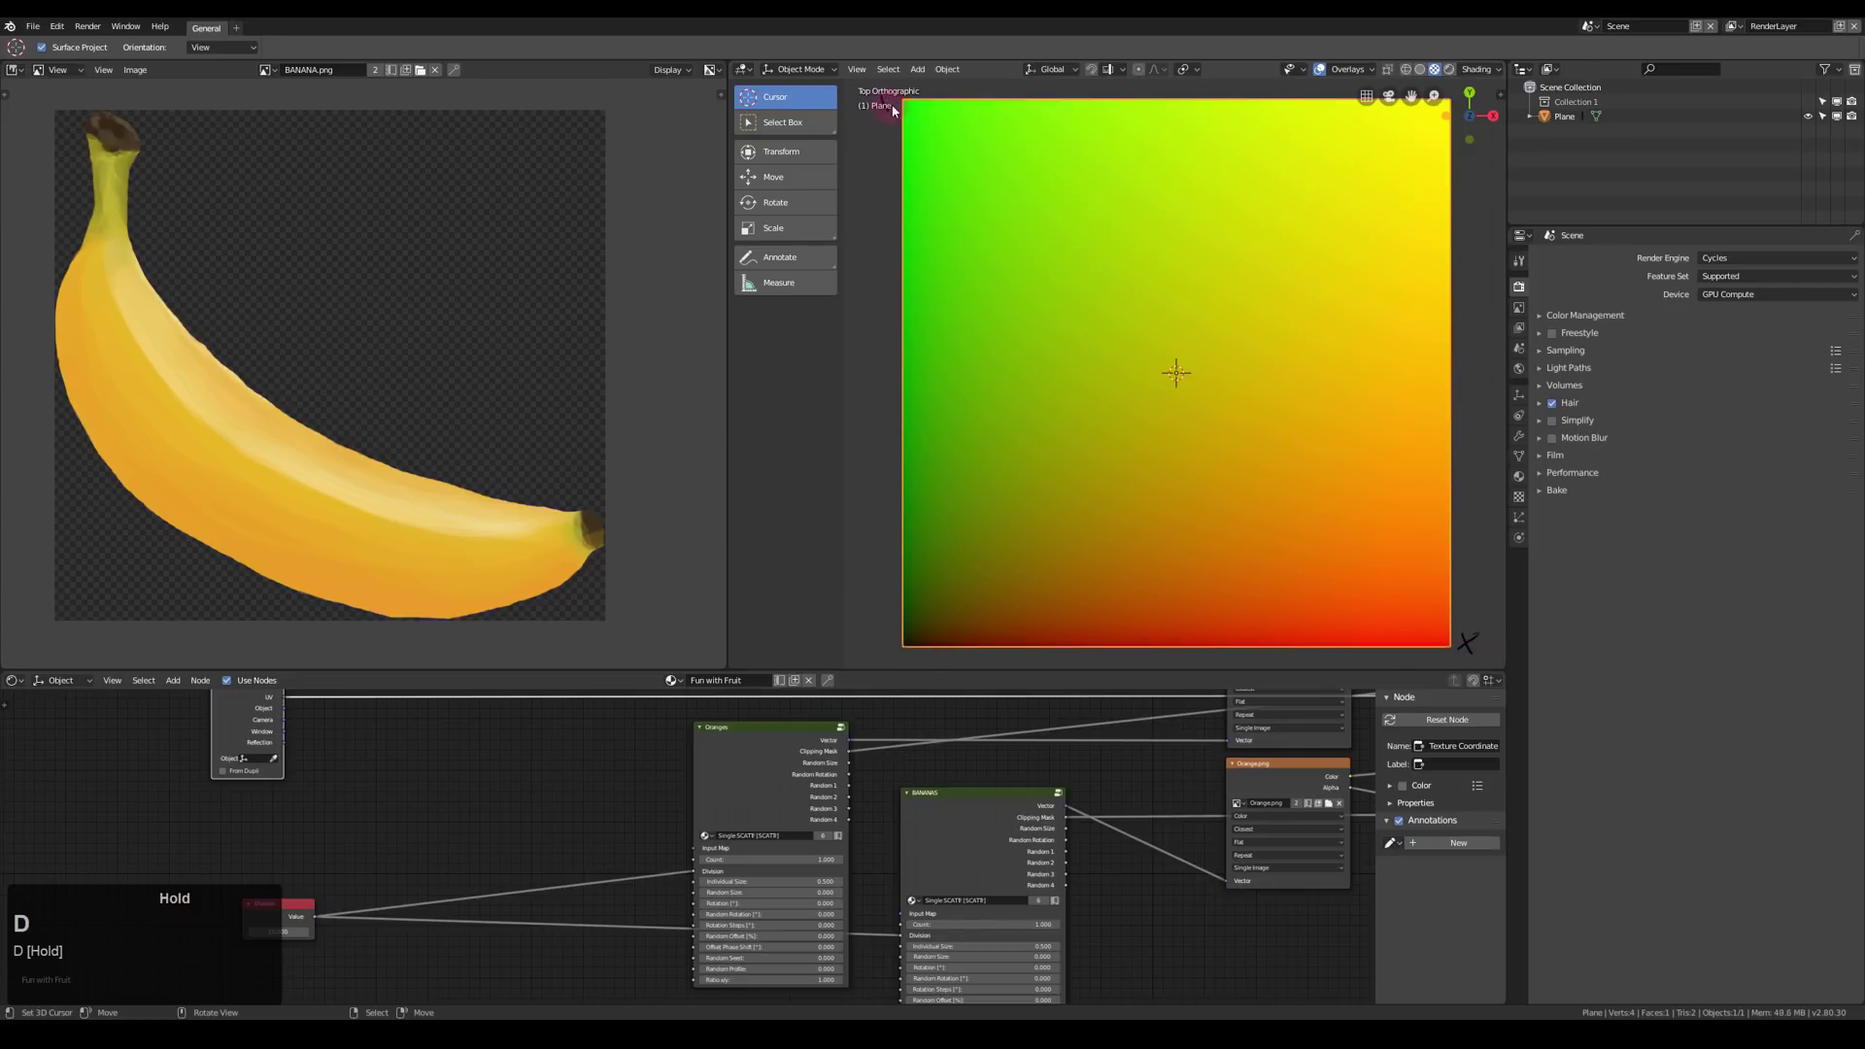
key(d)
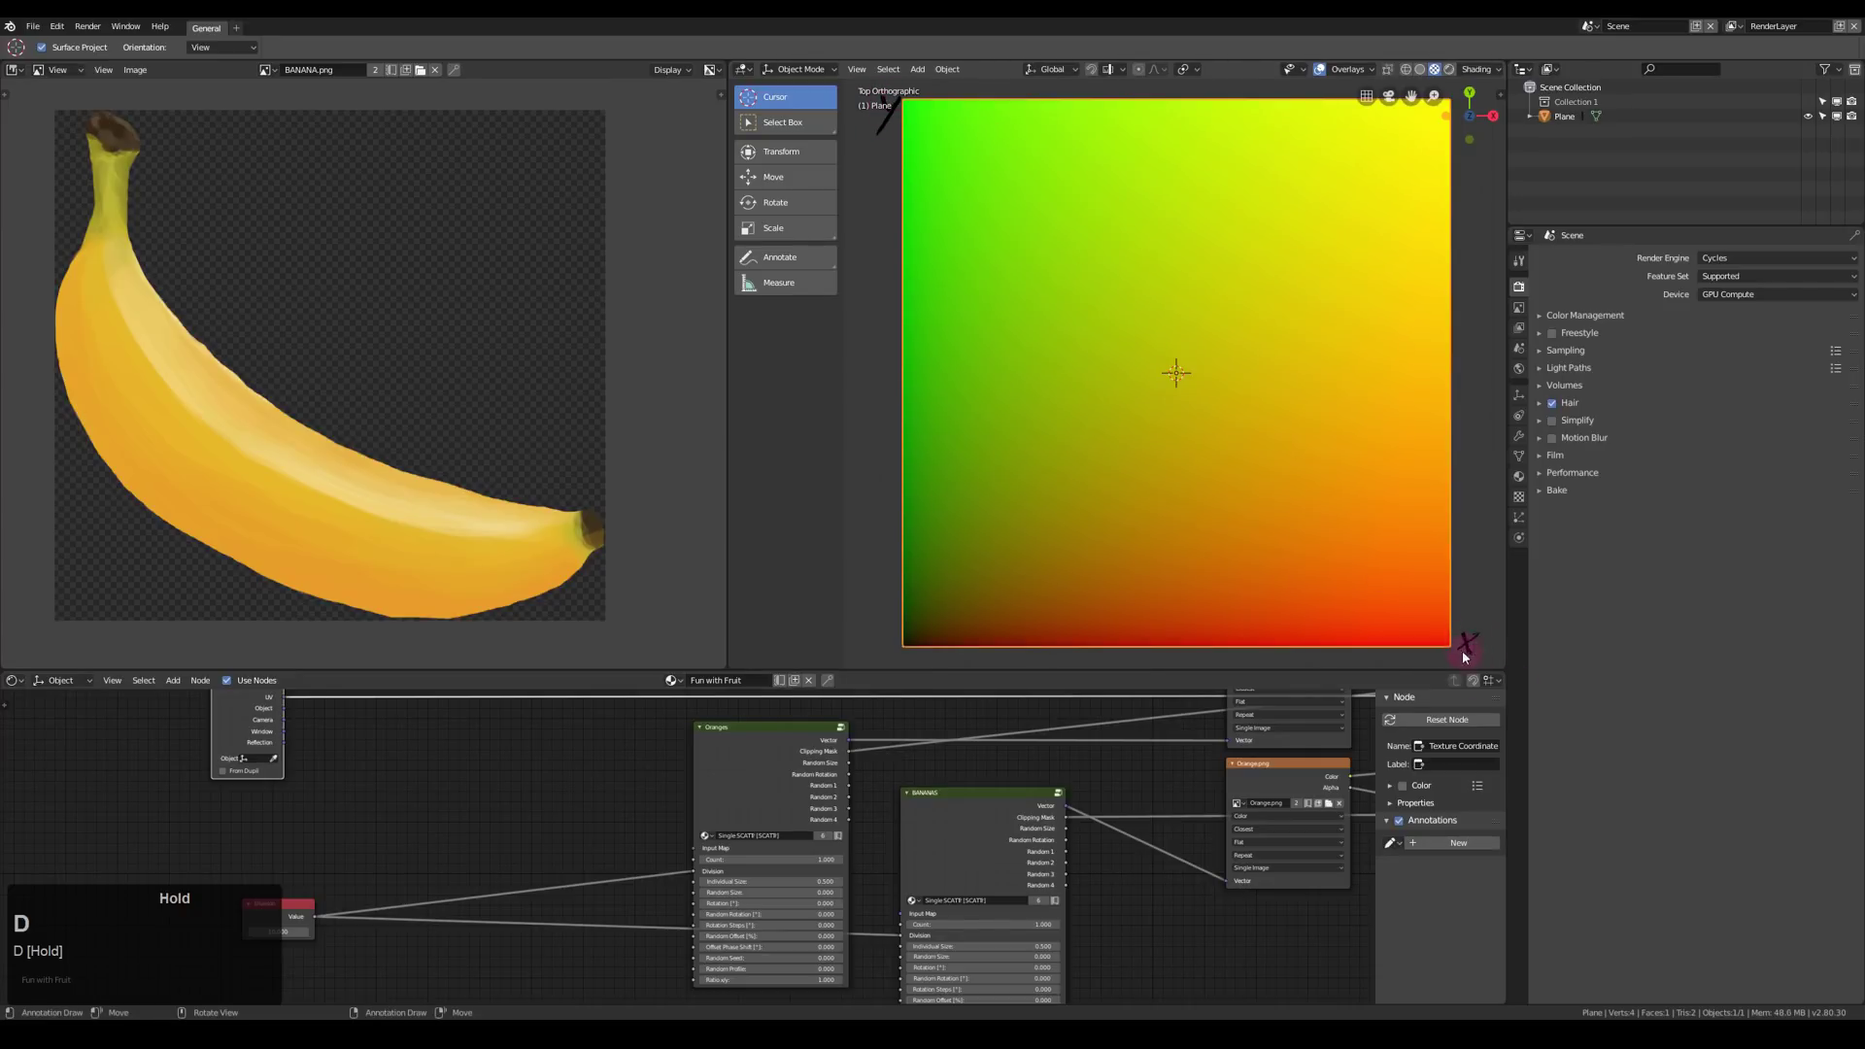
drag(1470, 641, 1477, 634)
drag(883, 356, 892, 355)
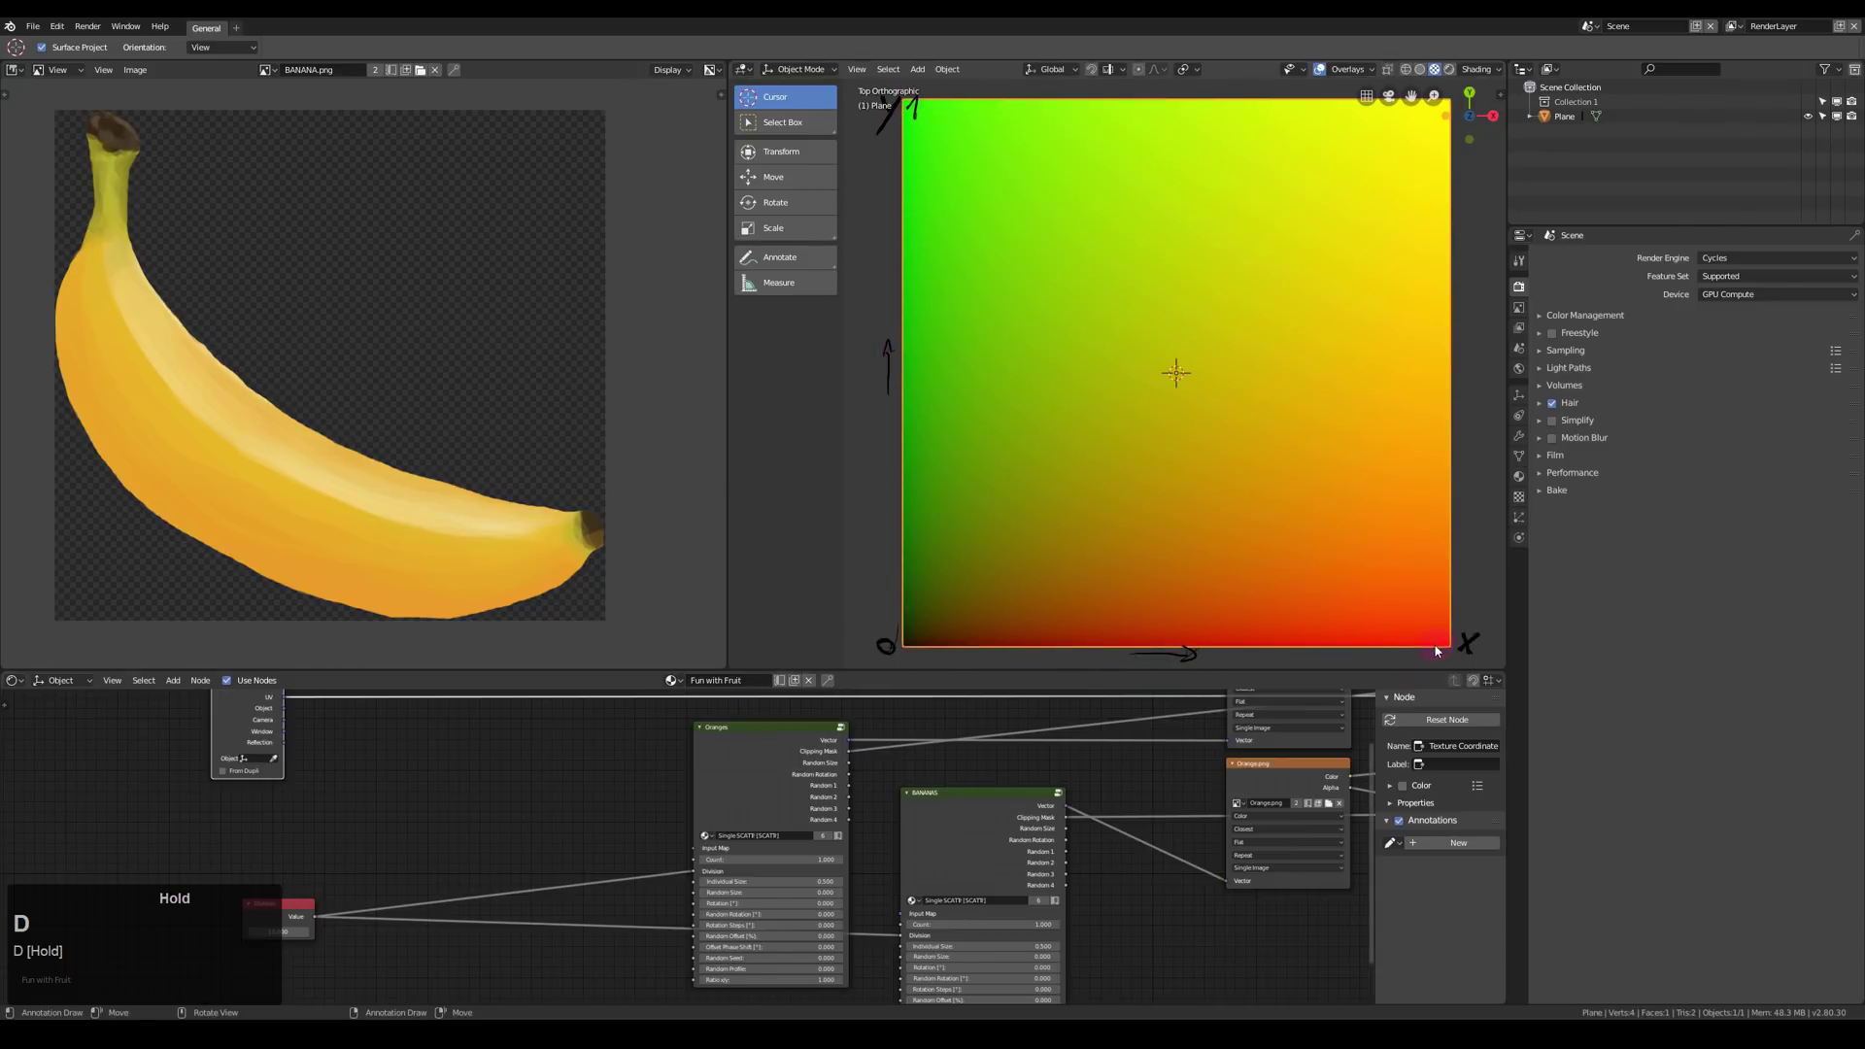
drag(1432, 657, 1446, 633)
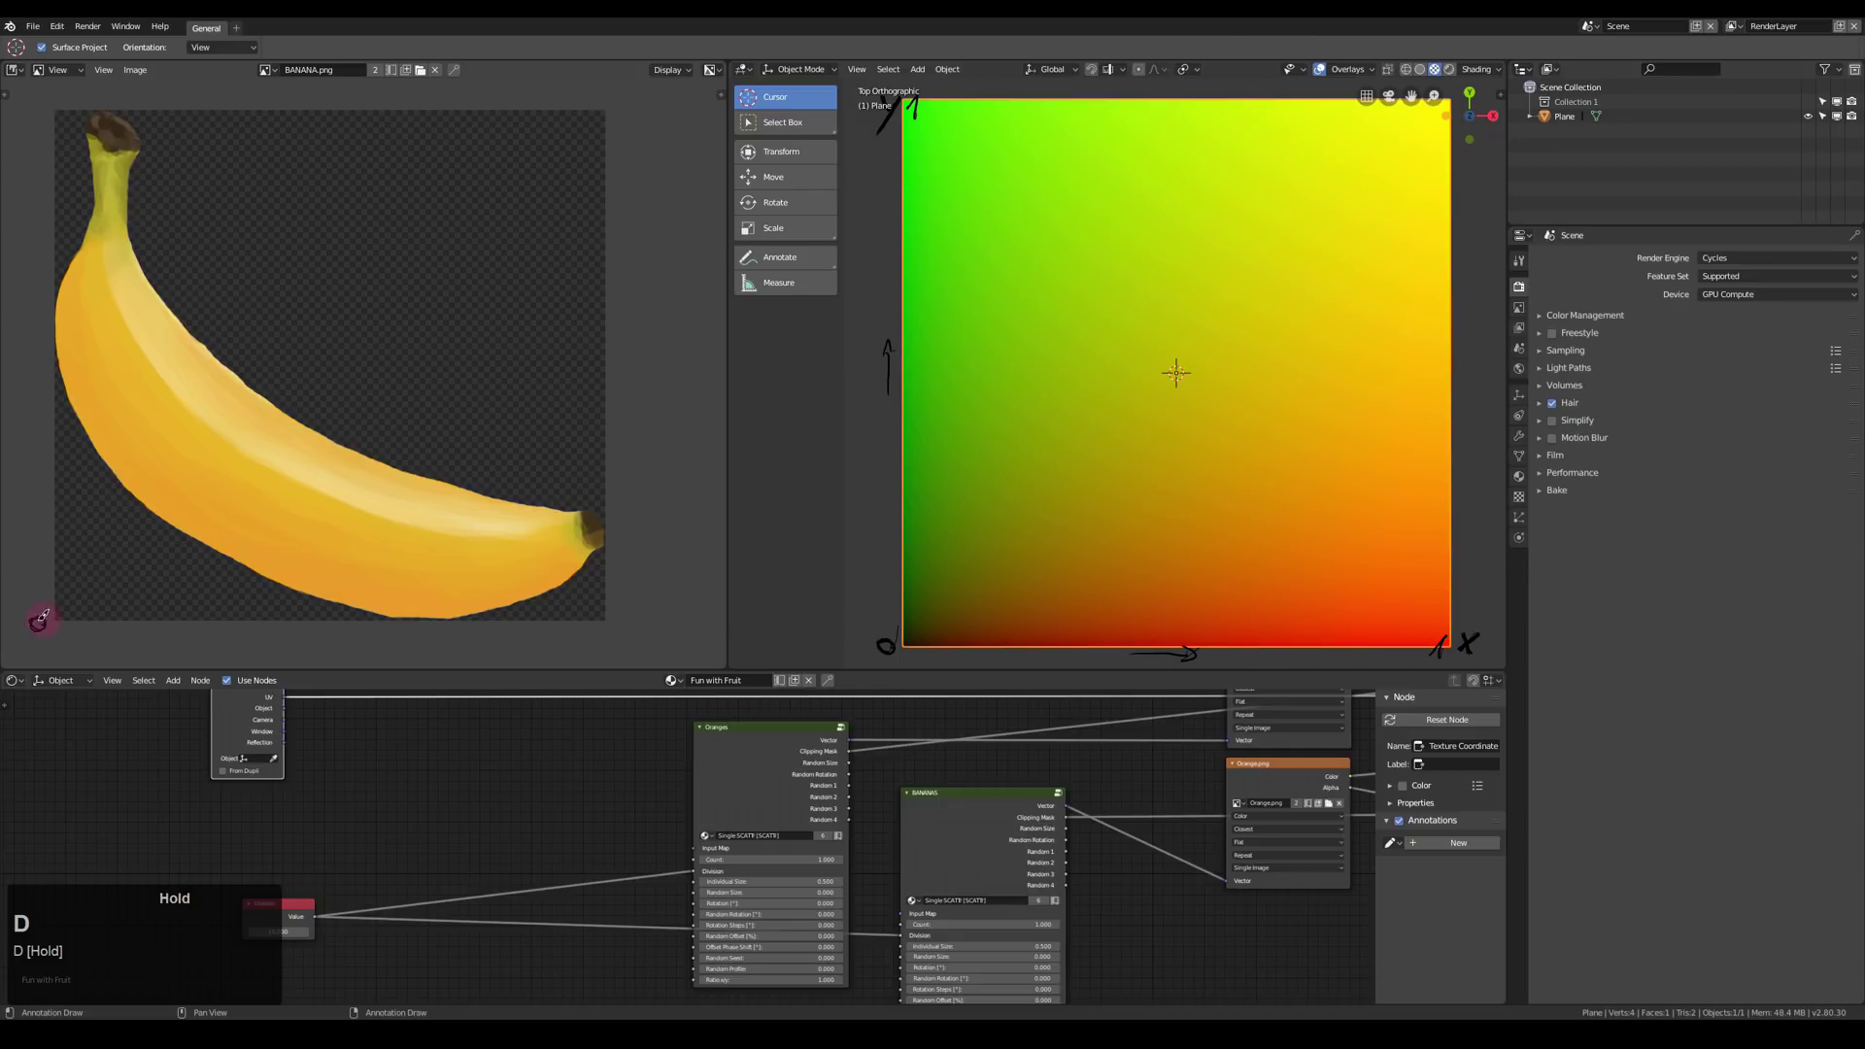
drag(40, 619, 35, 626)
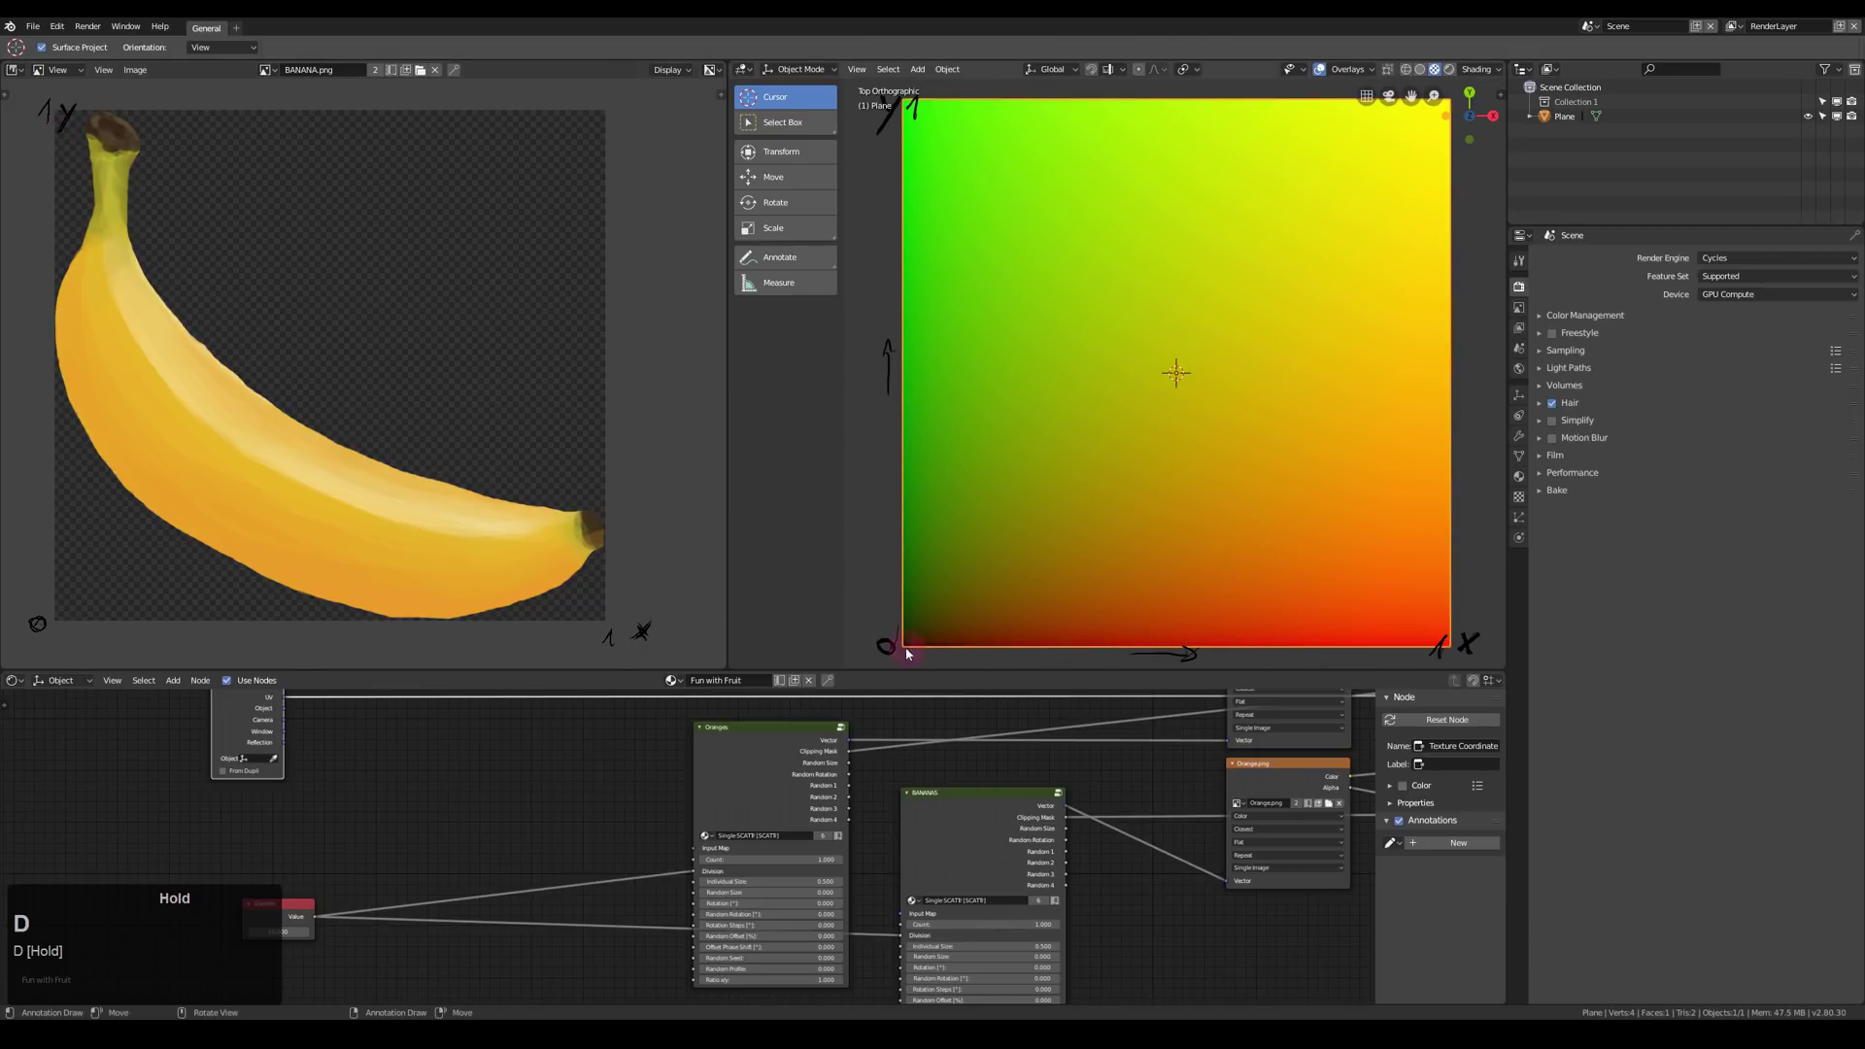
- Draw an annotation arrow from the plane's origin to its centre, with dashed lines from the centre to both axes
drag(912, 639, 1176, 375)
drag(1175, 381, 1180, 622)
drag(907, 358, 1163, 366)
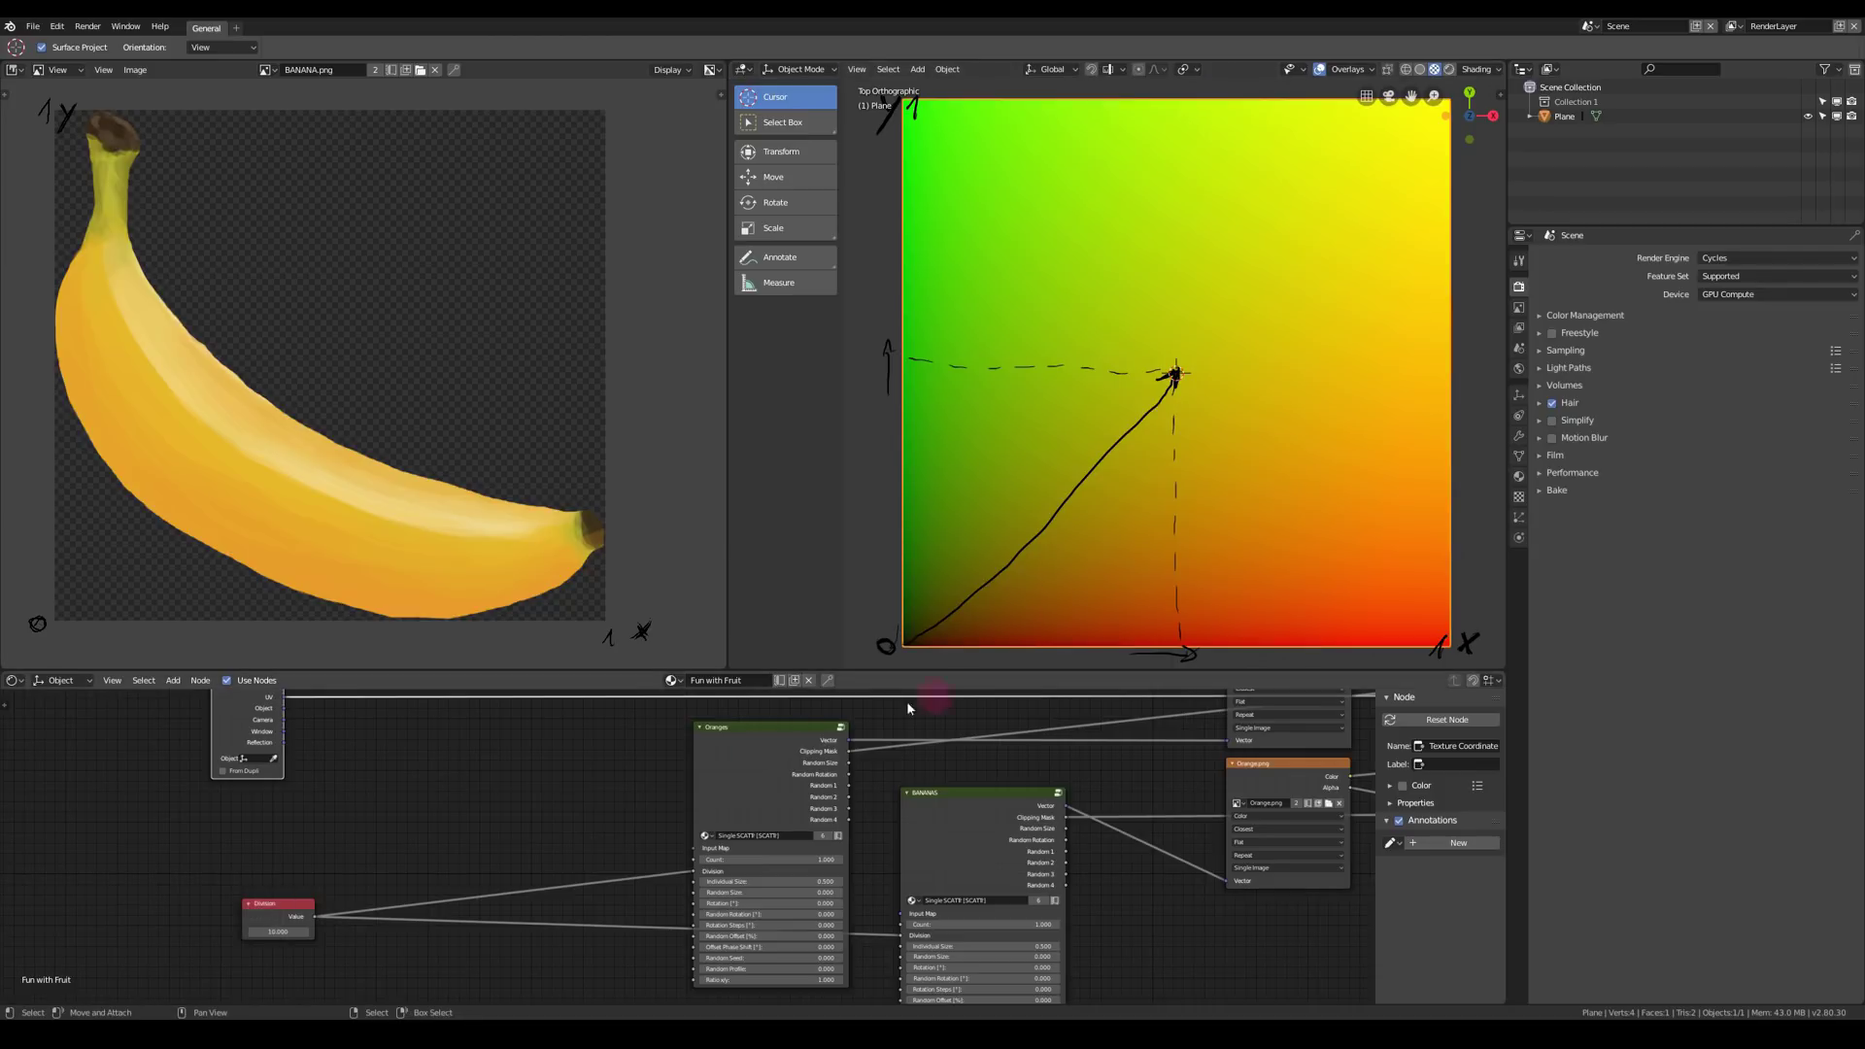
- Shift the Texture Coordinate node down slightly and place a new MixRGB node to its lower right
drag(223, 723, 239, 781)
key(shift+a)
mouse_move(359, 851)
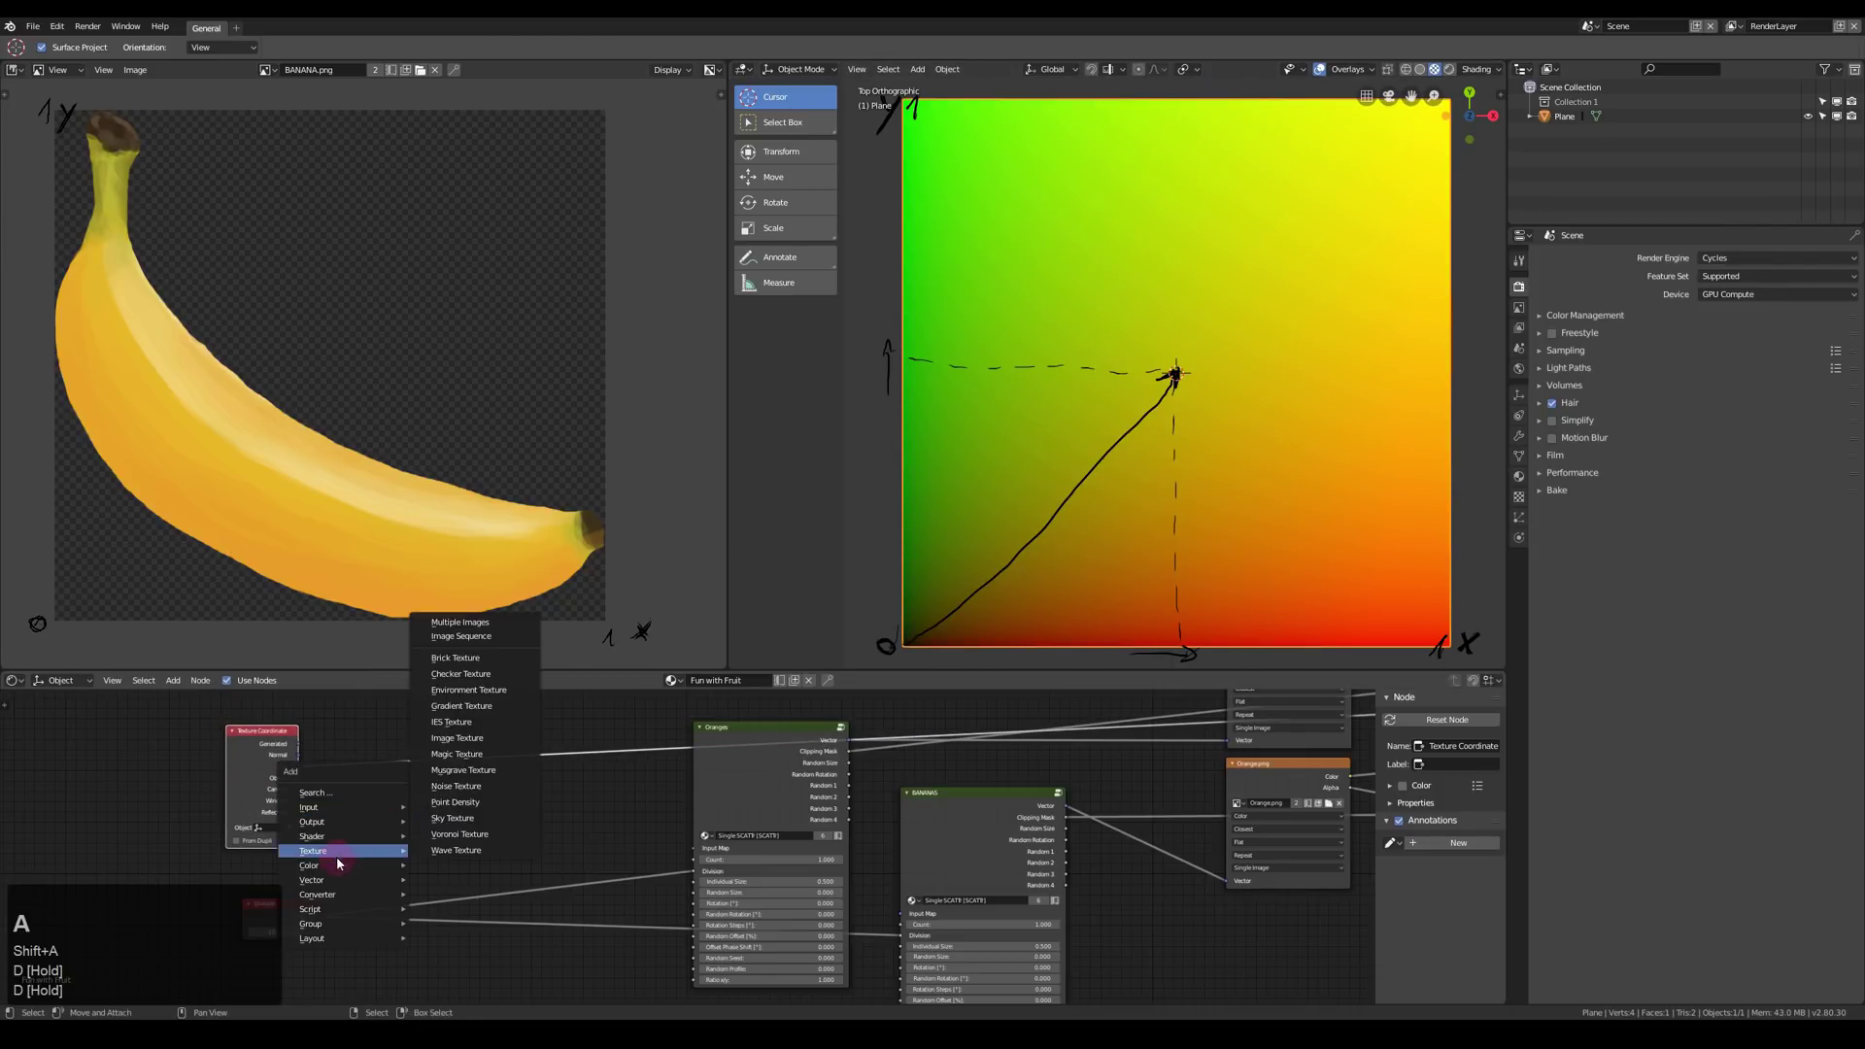
click(432, 904)
click(440, 784)
- Add a Math node beside the new Mix node and set its operation to Divide
key(shift+a)
mouse_move(454, 872)
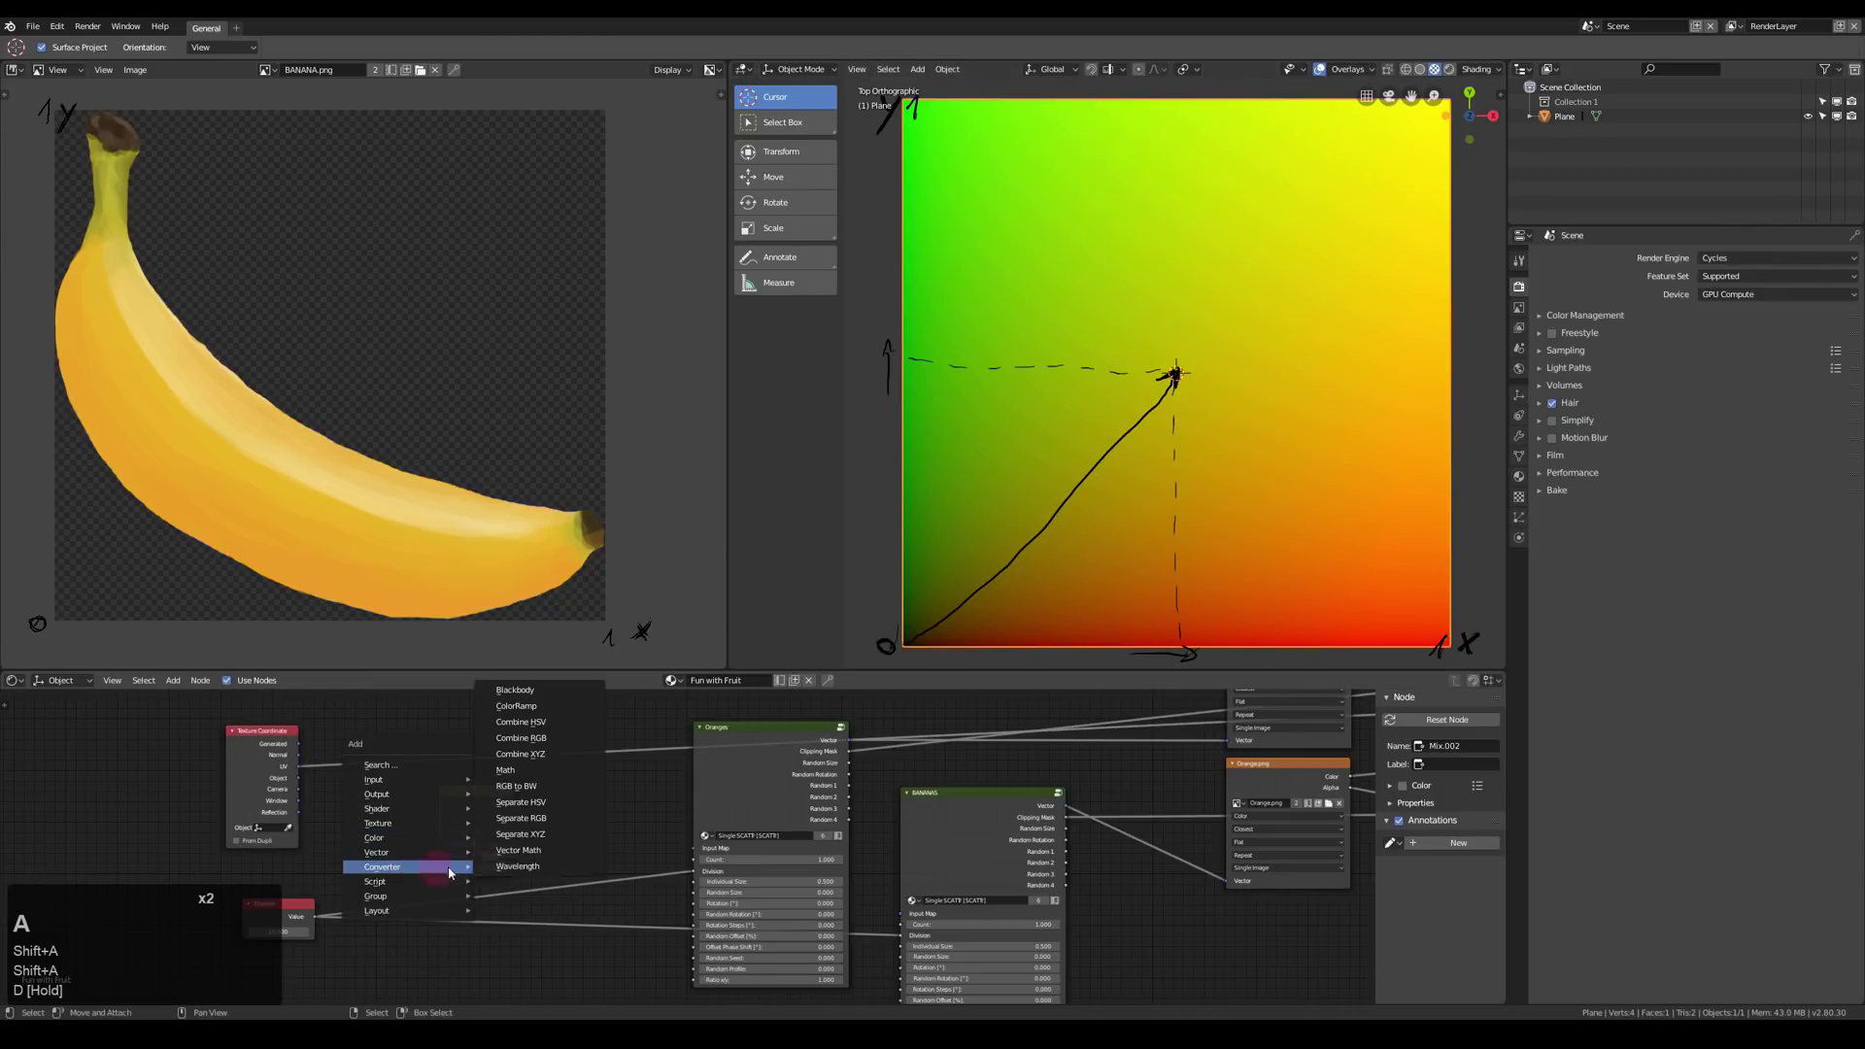
click(513, 779)
click(563, 796)
click(600, 829)
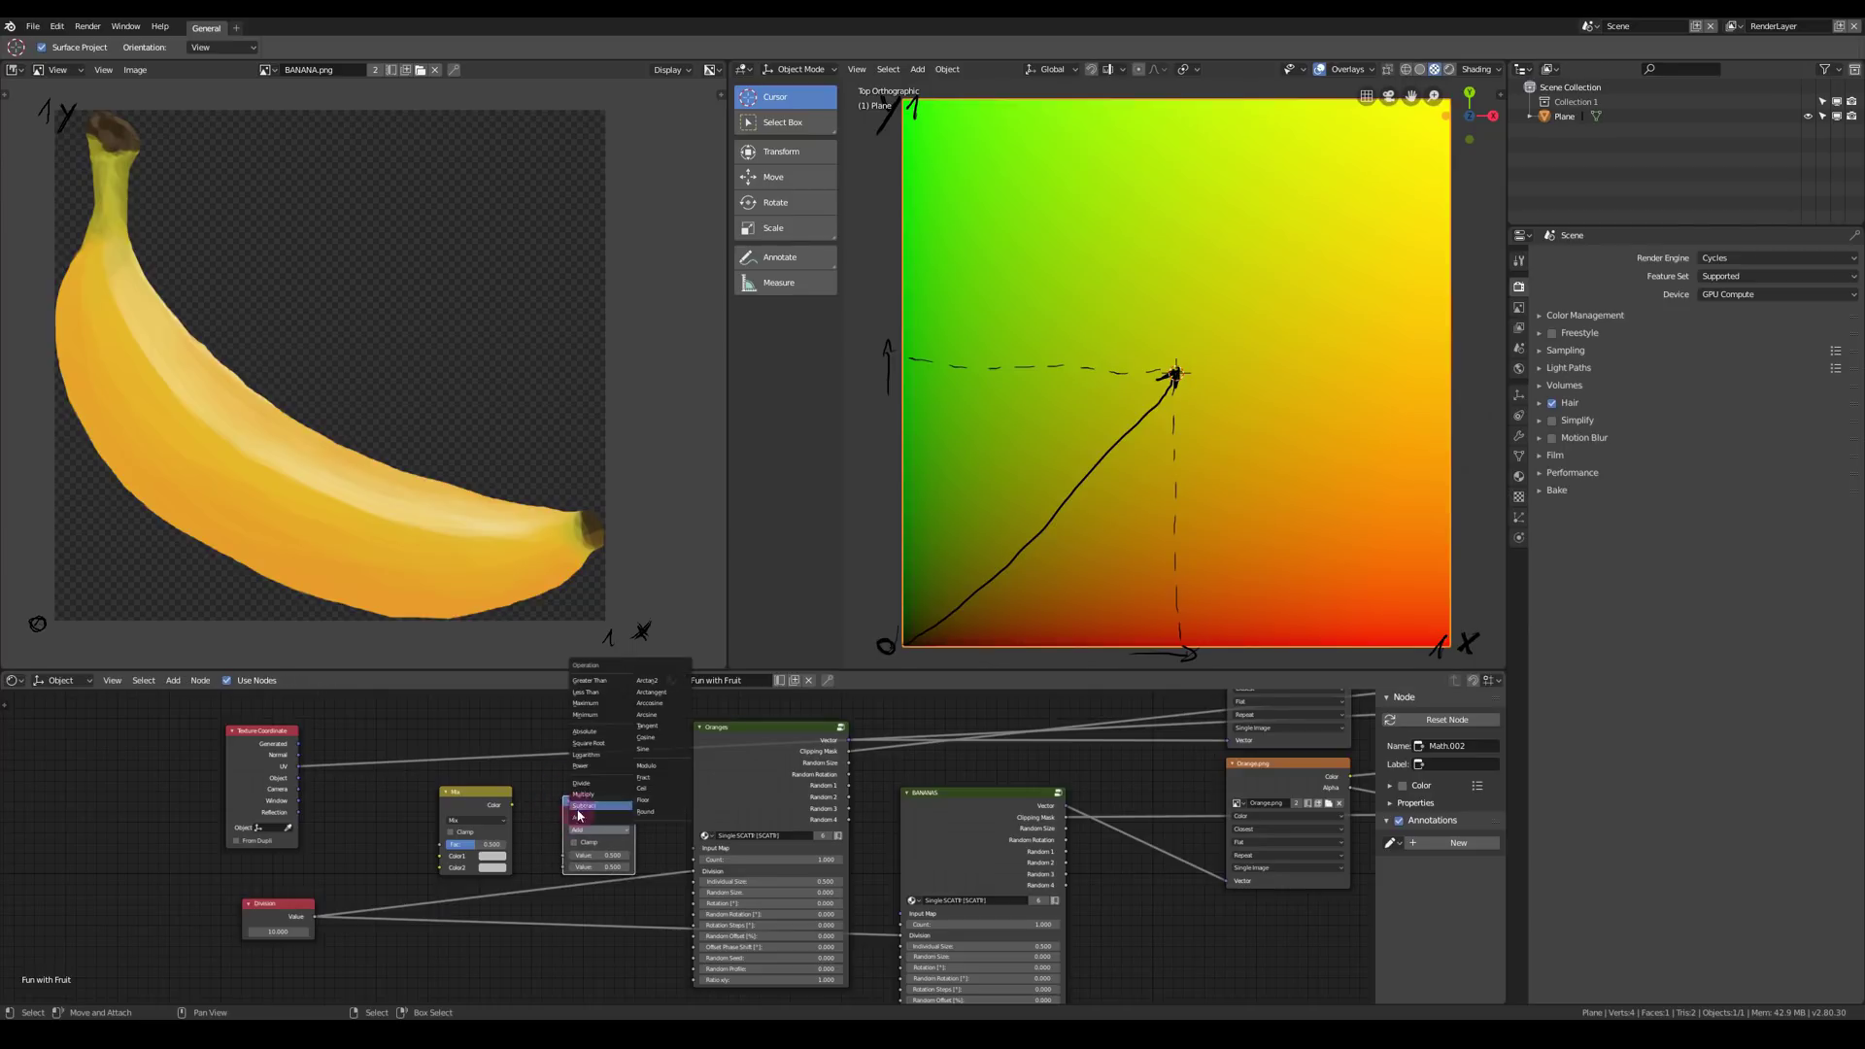
click(597, 822)
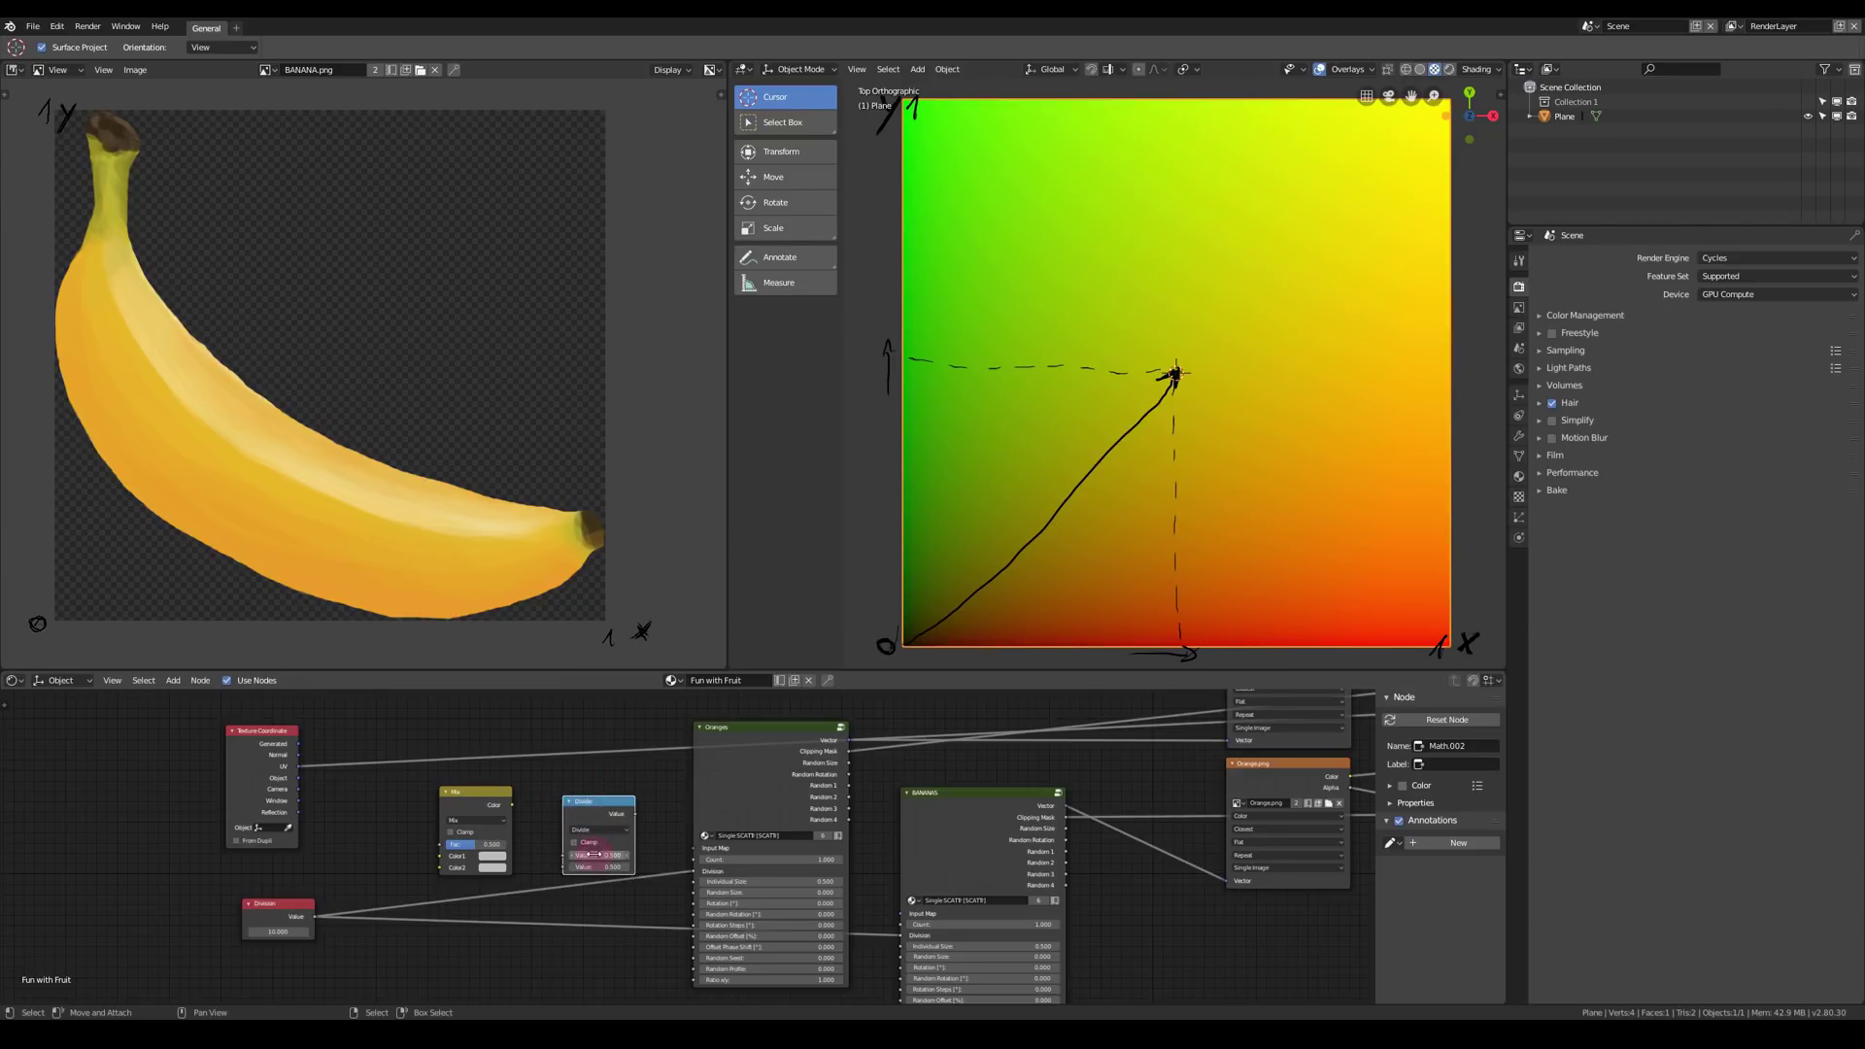
- Turn the new Mix node's Color2 yellow by setting its blue component to 0
click(493, 856)
key(Return)
text(0)
key(Return)
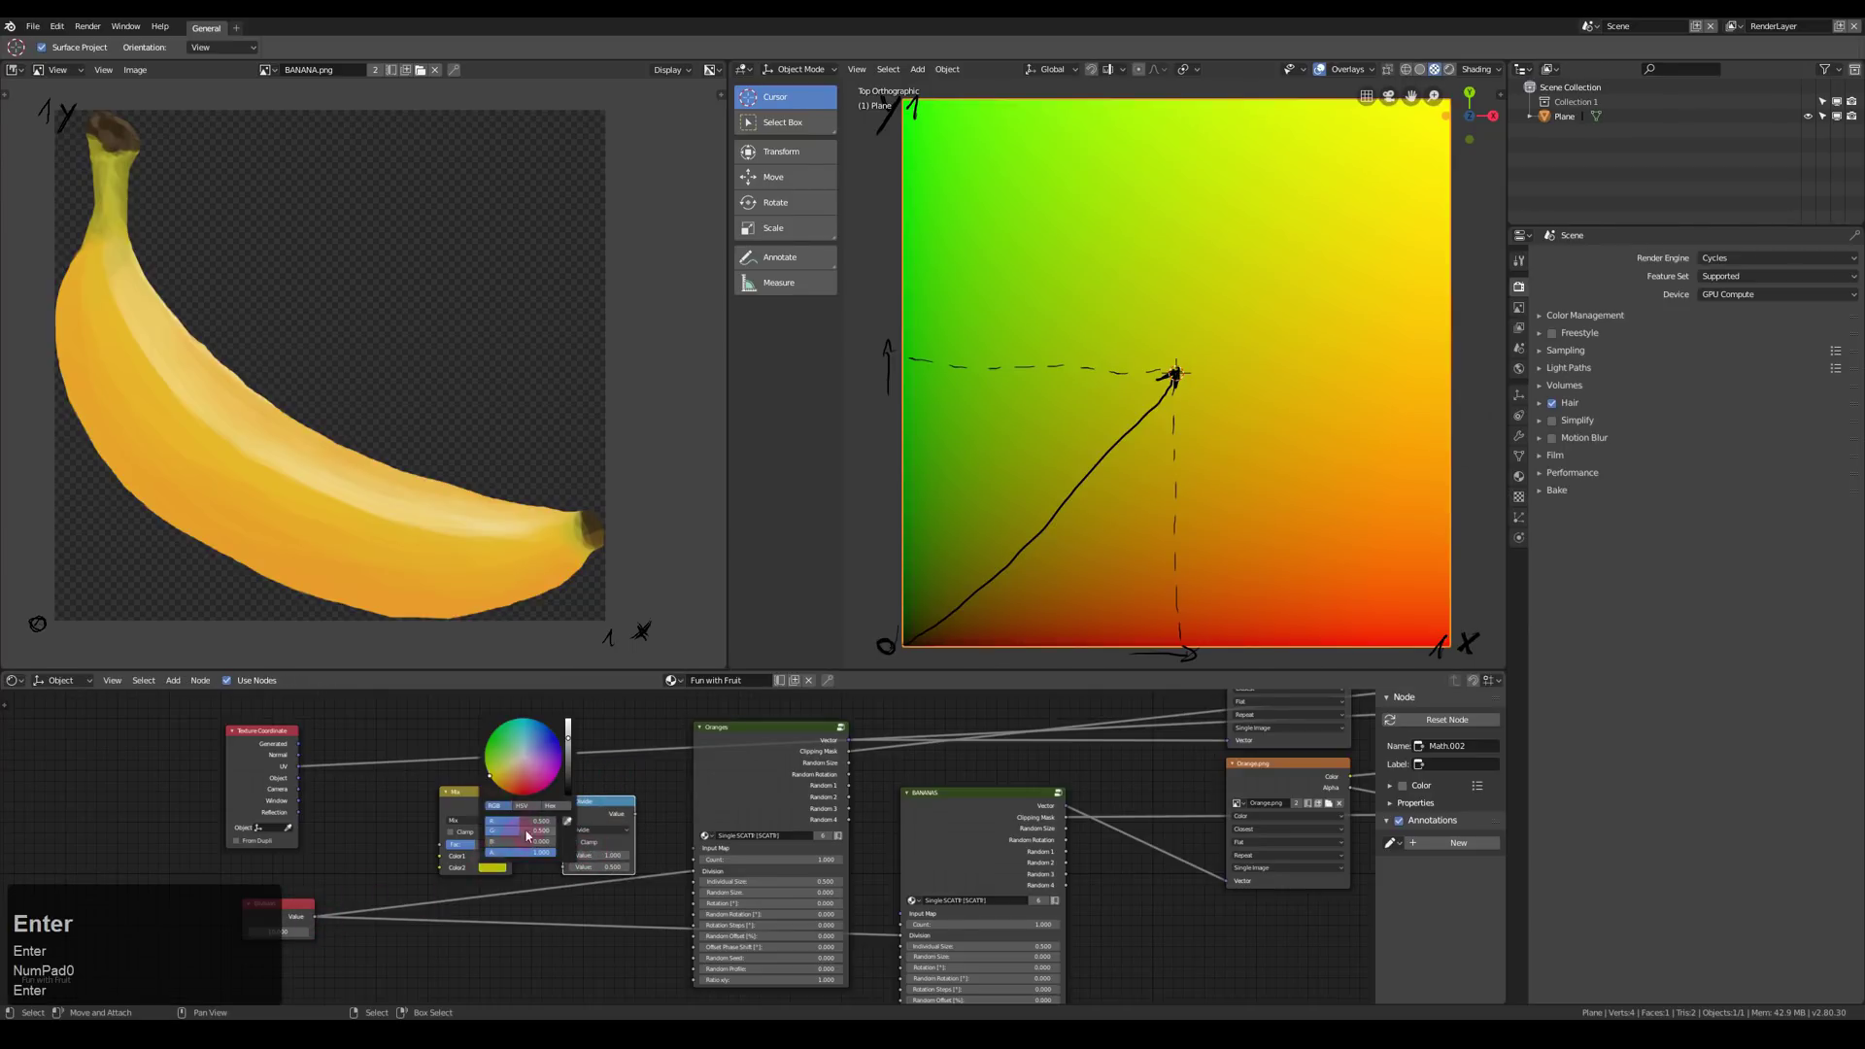
- Use the Divide node to divide 1 by the Division value, and feed the result to the Fac of the new Mix node, set to Subtract
drag(602, 813, 411, 954)
middle_drag(411, 954, 429, 866)
drag(335, 830, 461, 756)
click(493, 731)
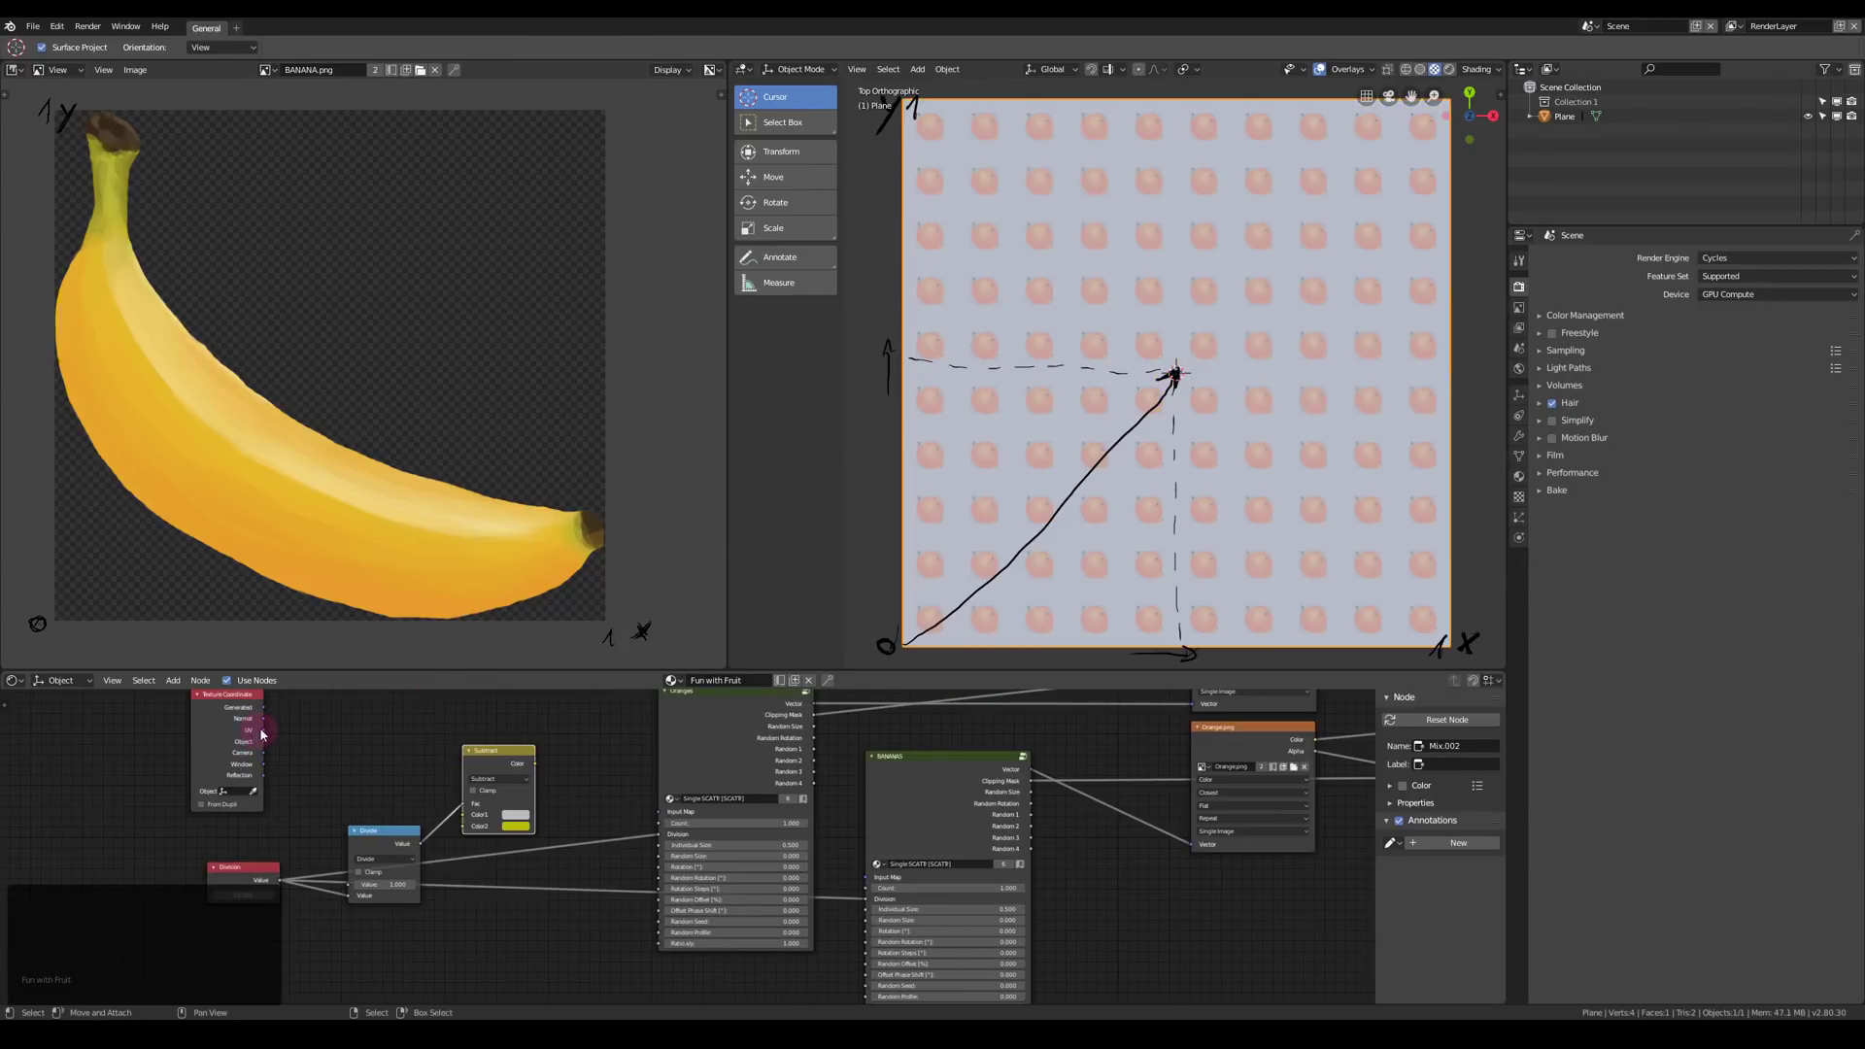
- Connect the UV coordinates to the Subtract node's Color1 and its Color output to the BANANAS node's Input Map
click(230, 696)
drag(265, 731, 463, 815)
drag(536, 764, 865, 877)
- Set Color1 of the first Mix node after the banana Multiply to teal as the pattern's background
middle_drag(1078, 819, 351, 961)
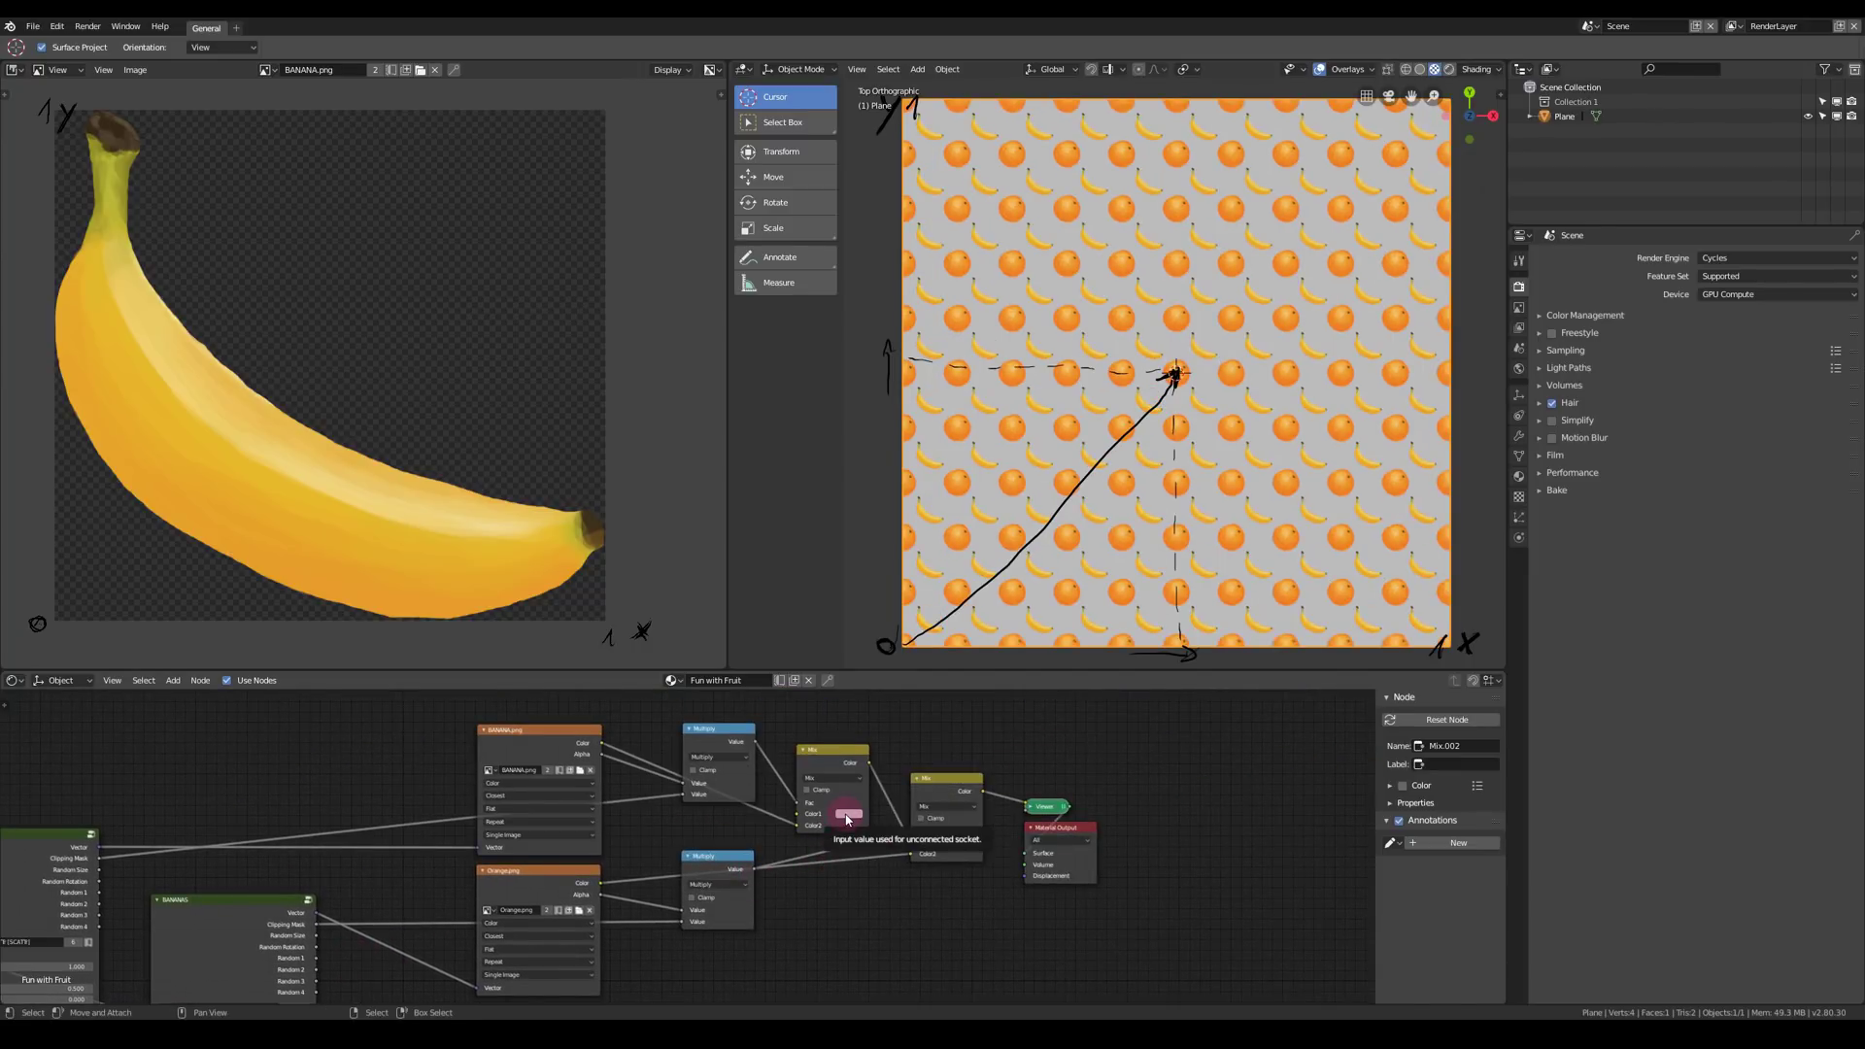
click(847, 814)
click(874, 685)
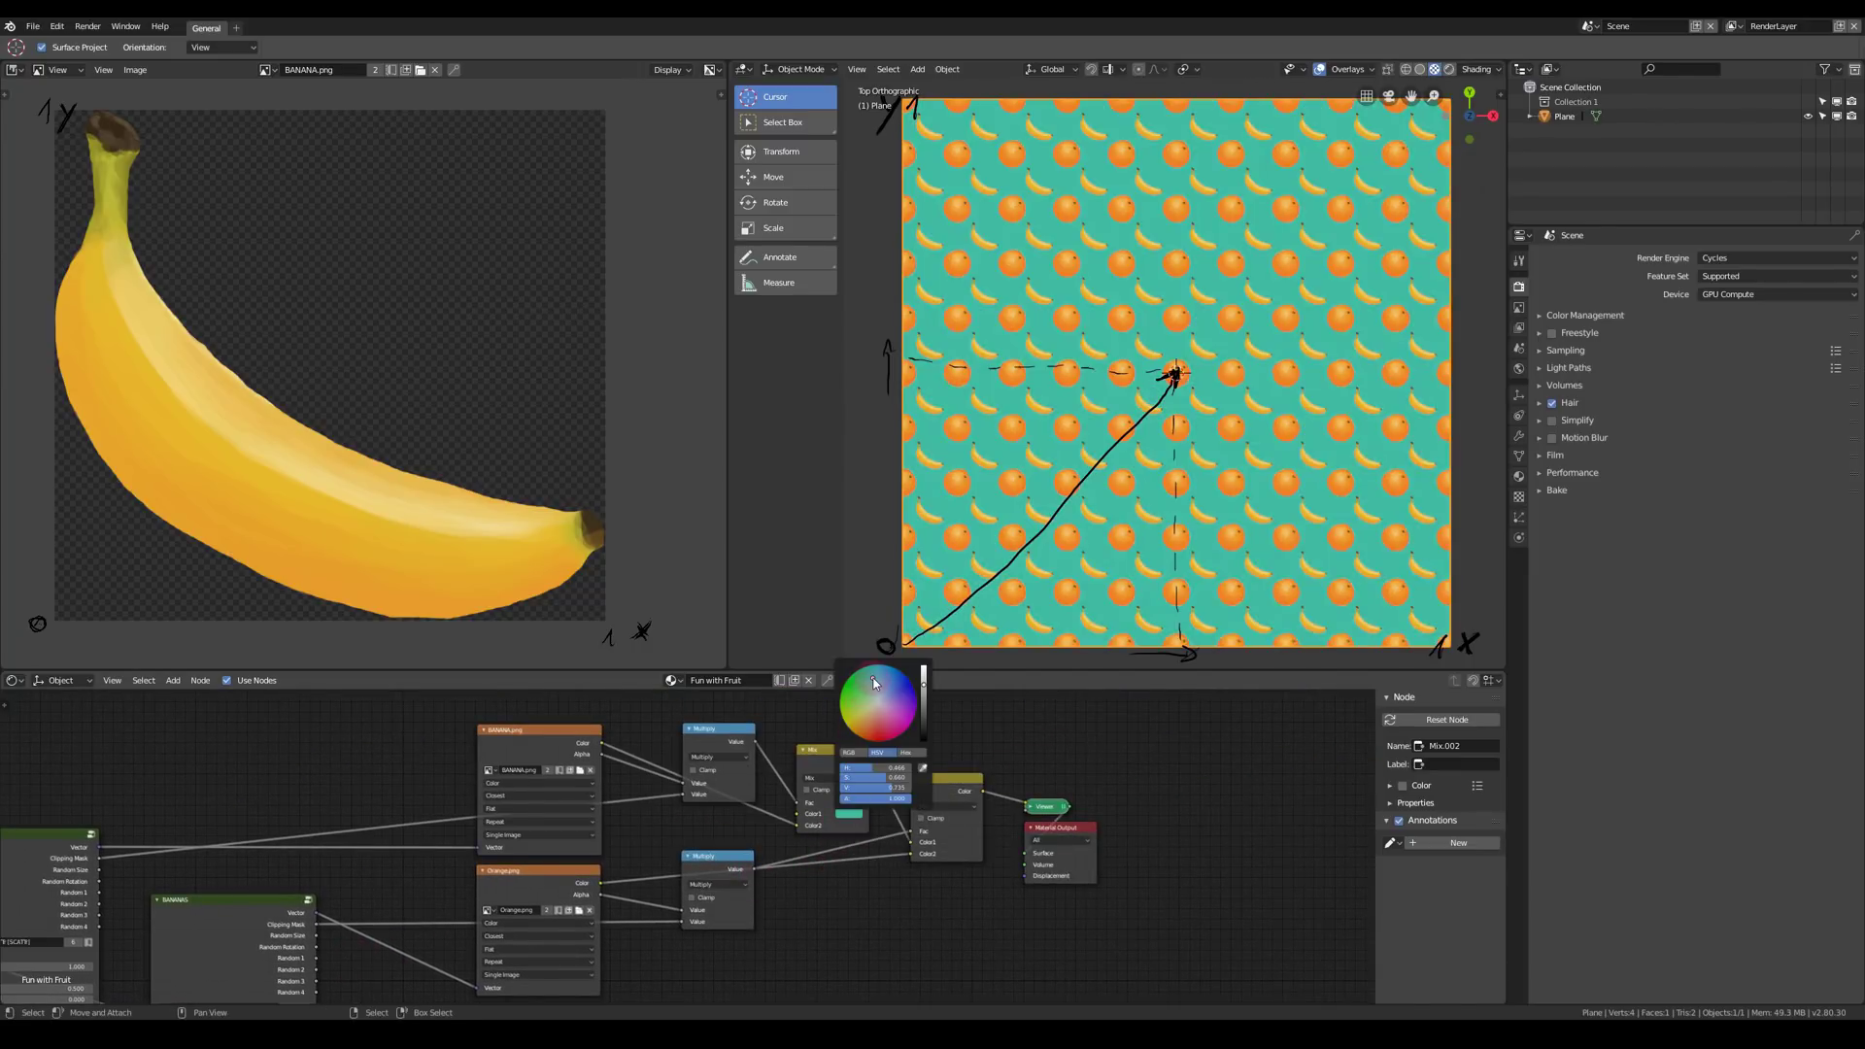
- Set the Oranges SCATTr node's Random Rotation to 60° and its Rotation to -30°
middle_drag(739, 834, 1030, 709)
middle_drag(331, 859, 532, 722)
scroll(597, 782, up, 3)
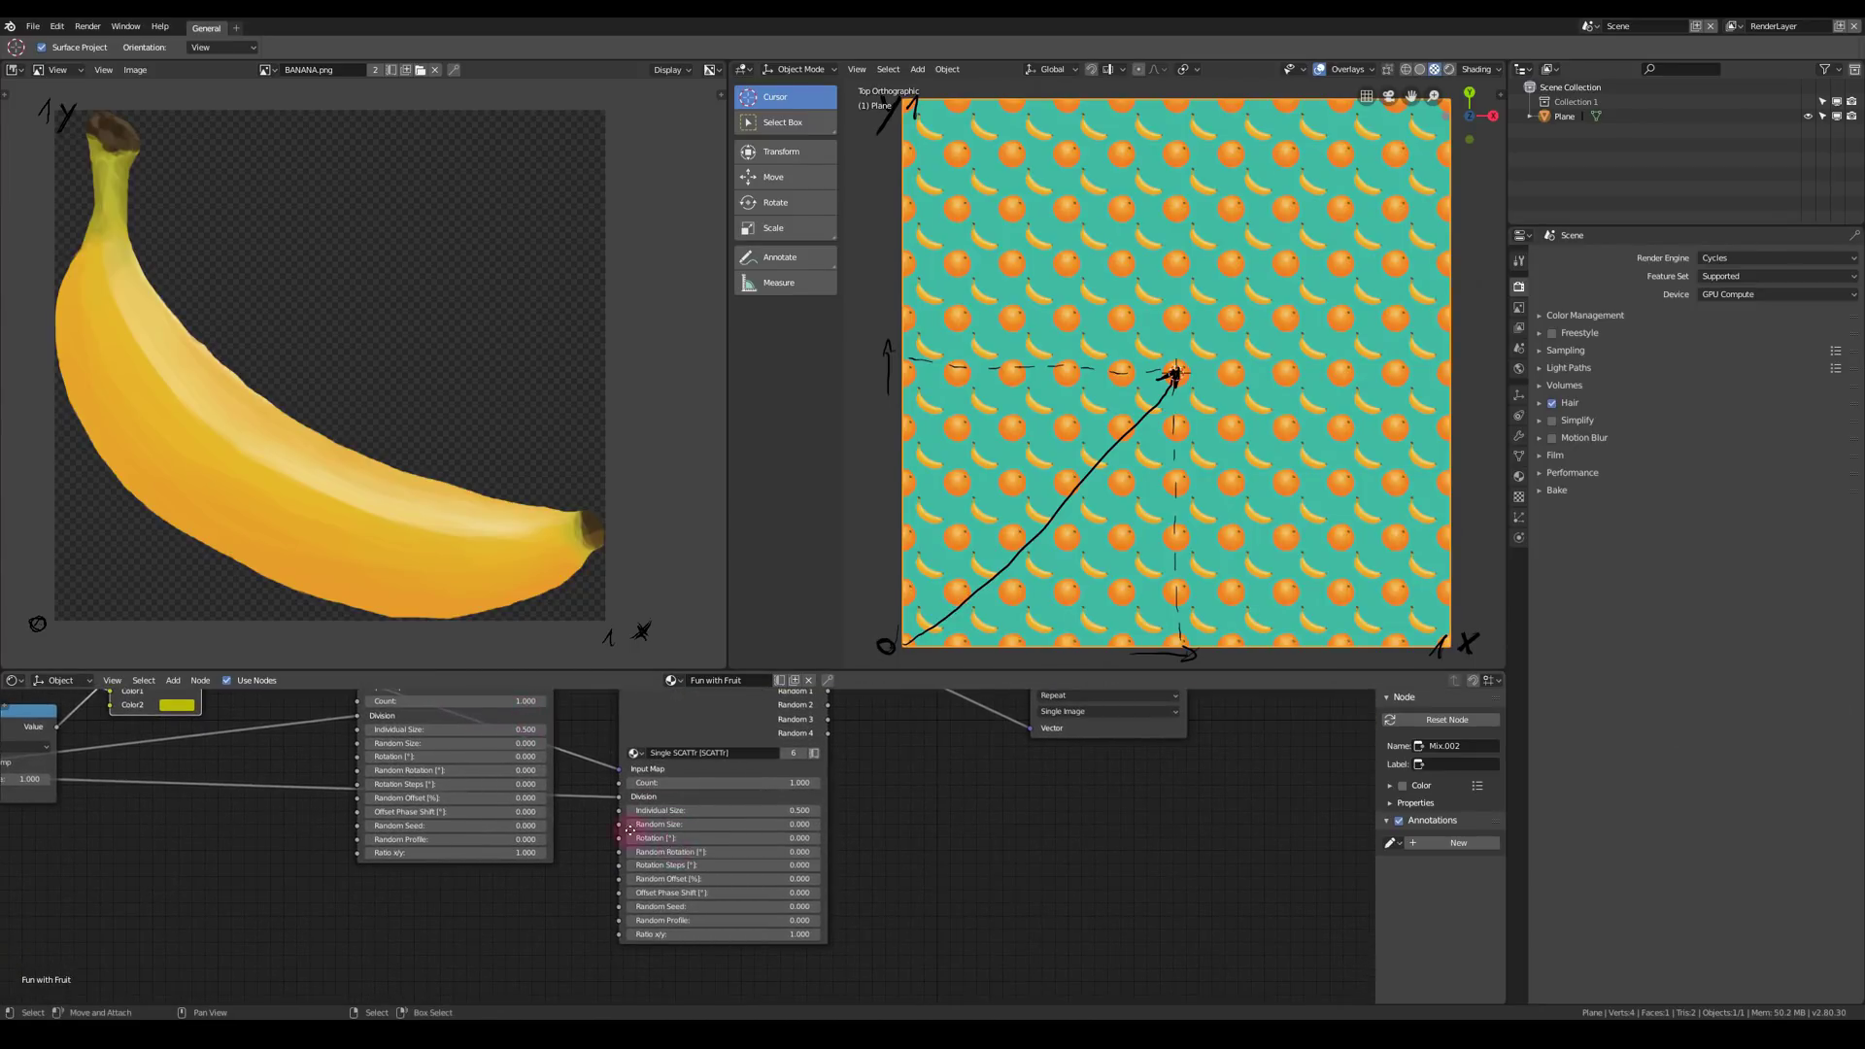
middle_drag(629, 829, 783, 934)
mouse_move(576, 876)
mouse_down()
mouse_move(1341, 880)
mouse_move(1291, 869)
mouse_move(1087, 948)
mouse_move(578, 890)
mouse_up()
middle_drag(737, 837, 907, 799)
click(789, 837)
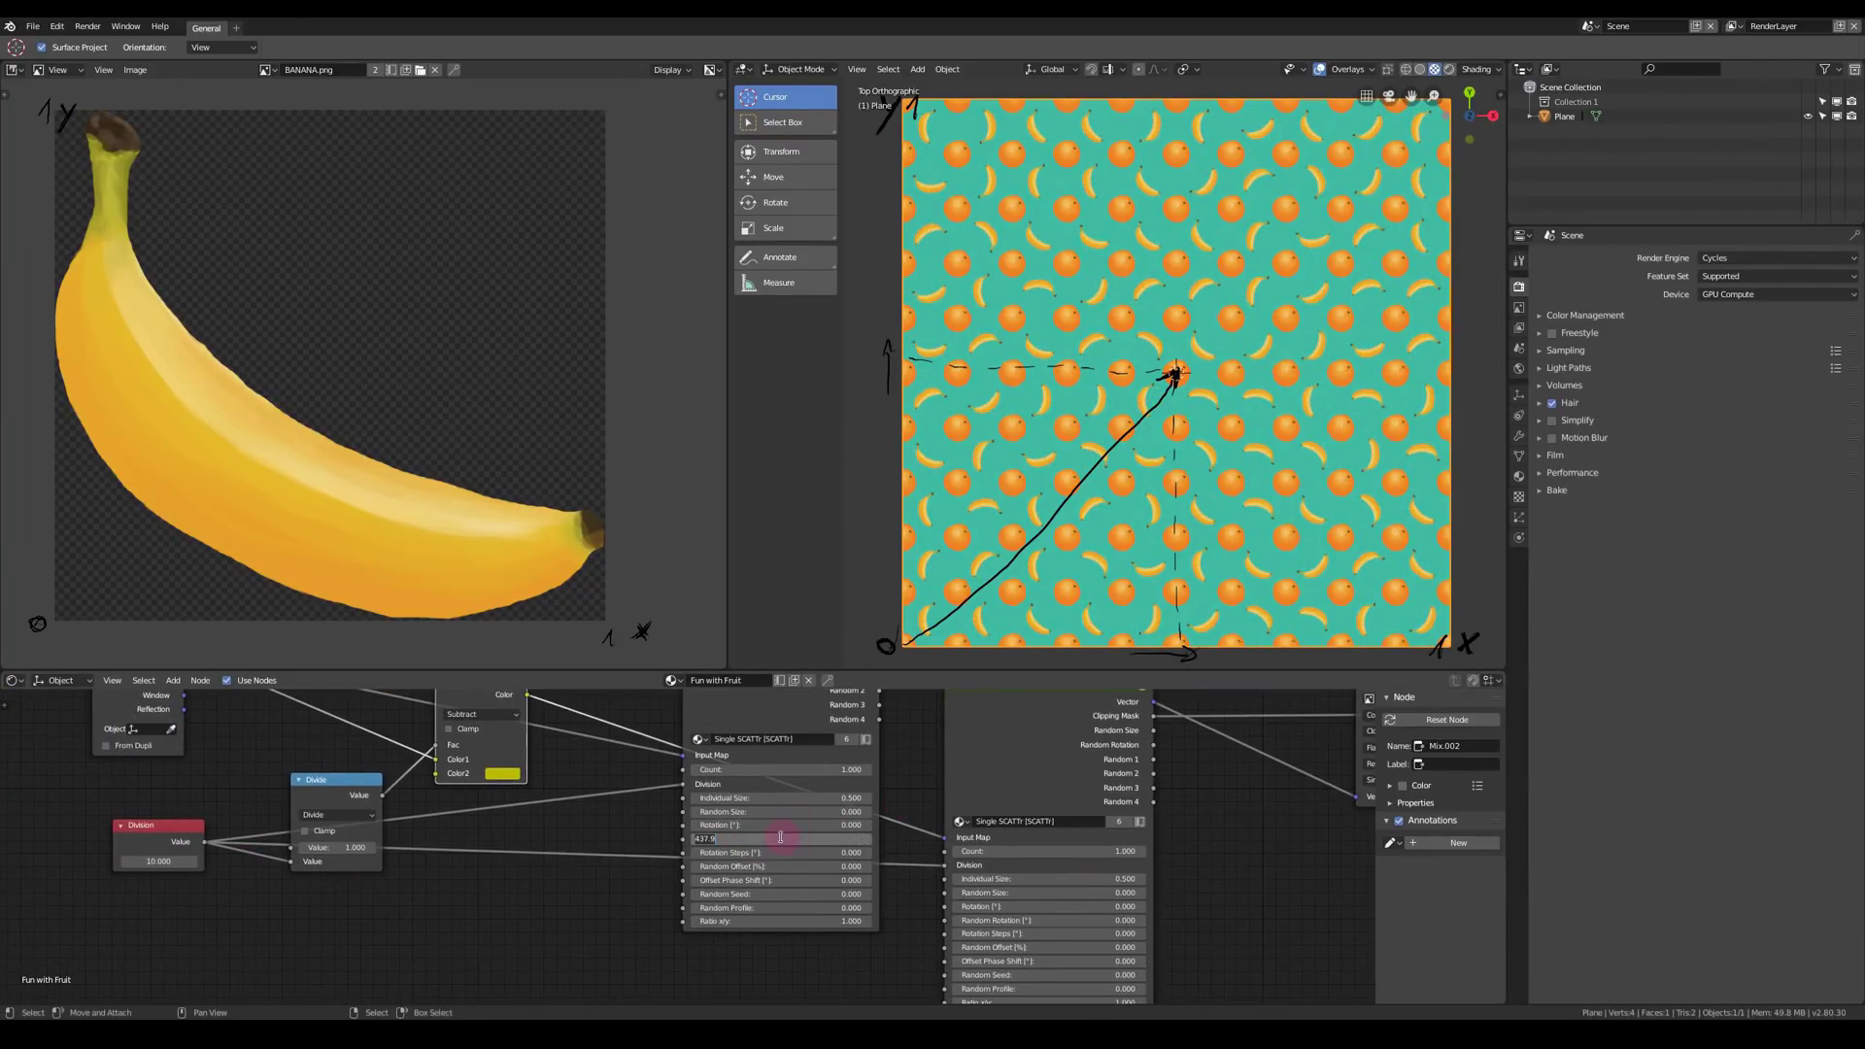
text(60)
key(Tab)
text(-30)
key(KP_Enter)
key(KP_Enter)
scroll(835, 861, up, 3)
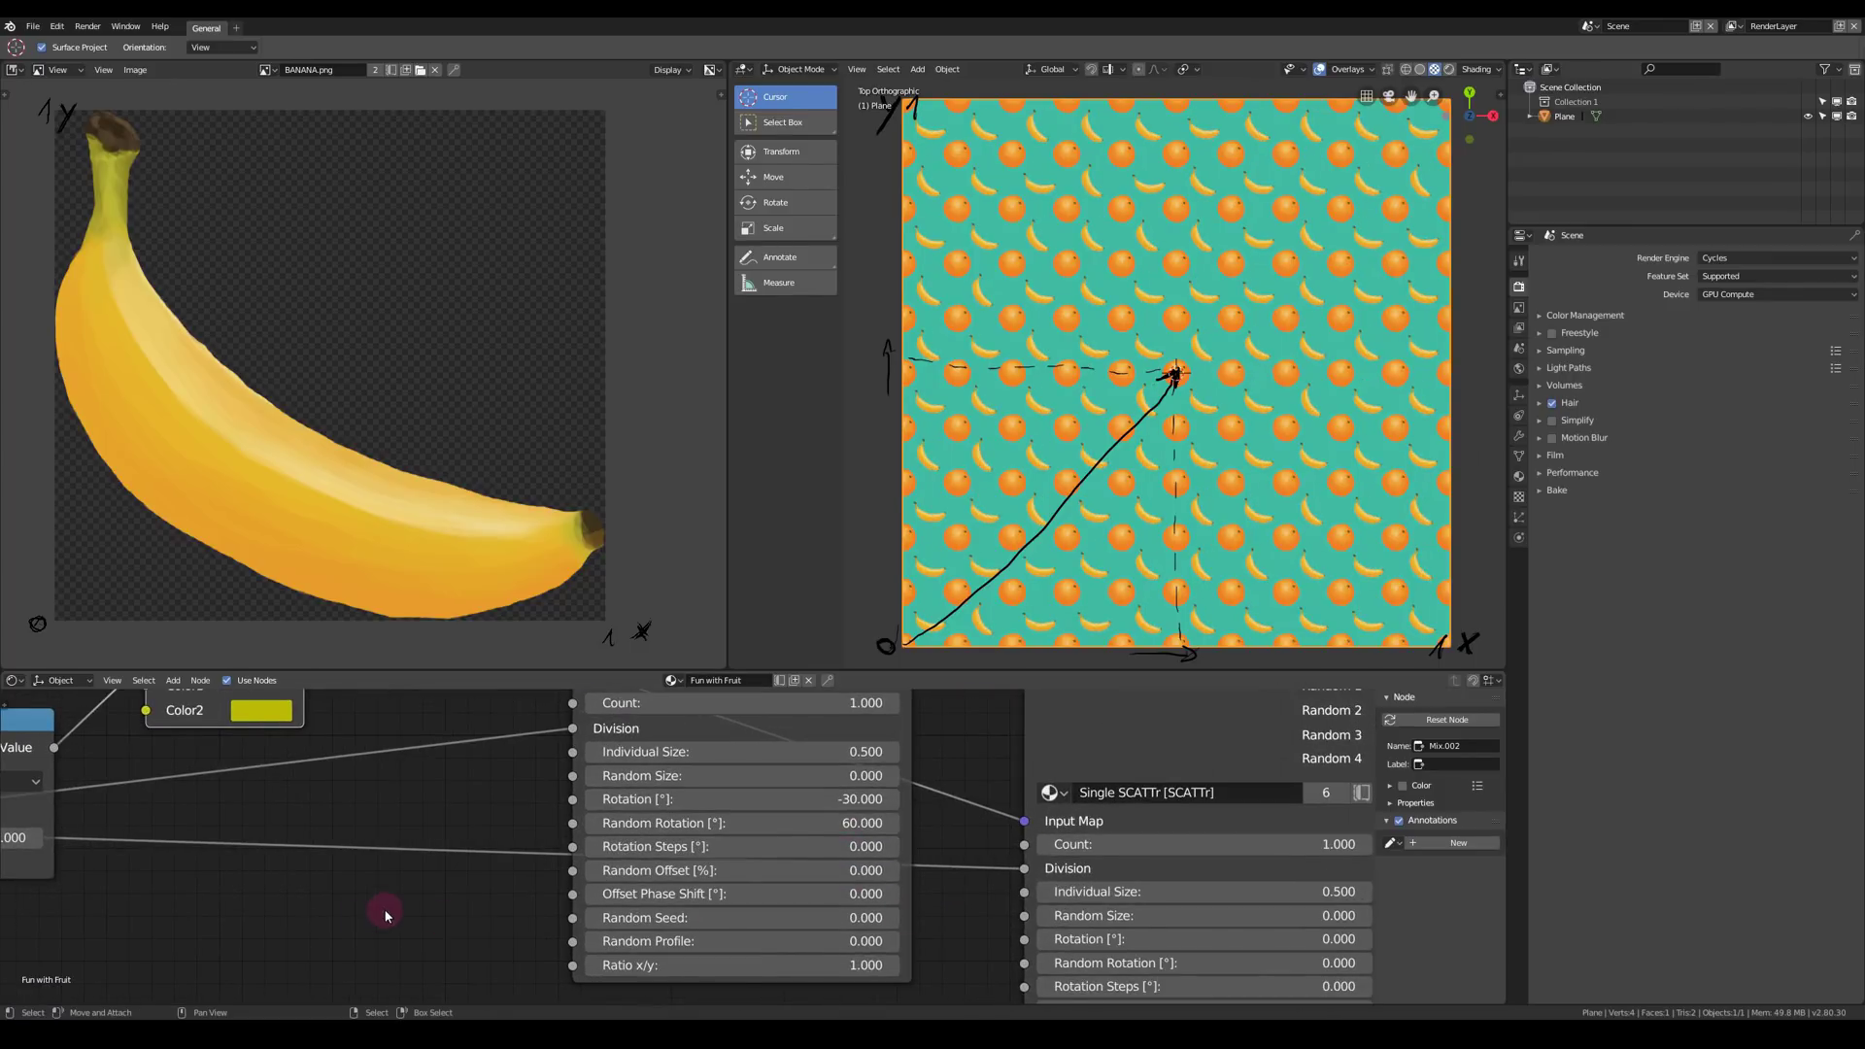
- Duplicate the Division value node just below the original and label the copy "Rand Rot"
scroll(386, 916, down, 6)
middle_drag(385, 916, 714, 887)
click(238, 828)
key(shift+d)
click(234, 895)
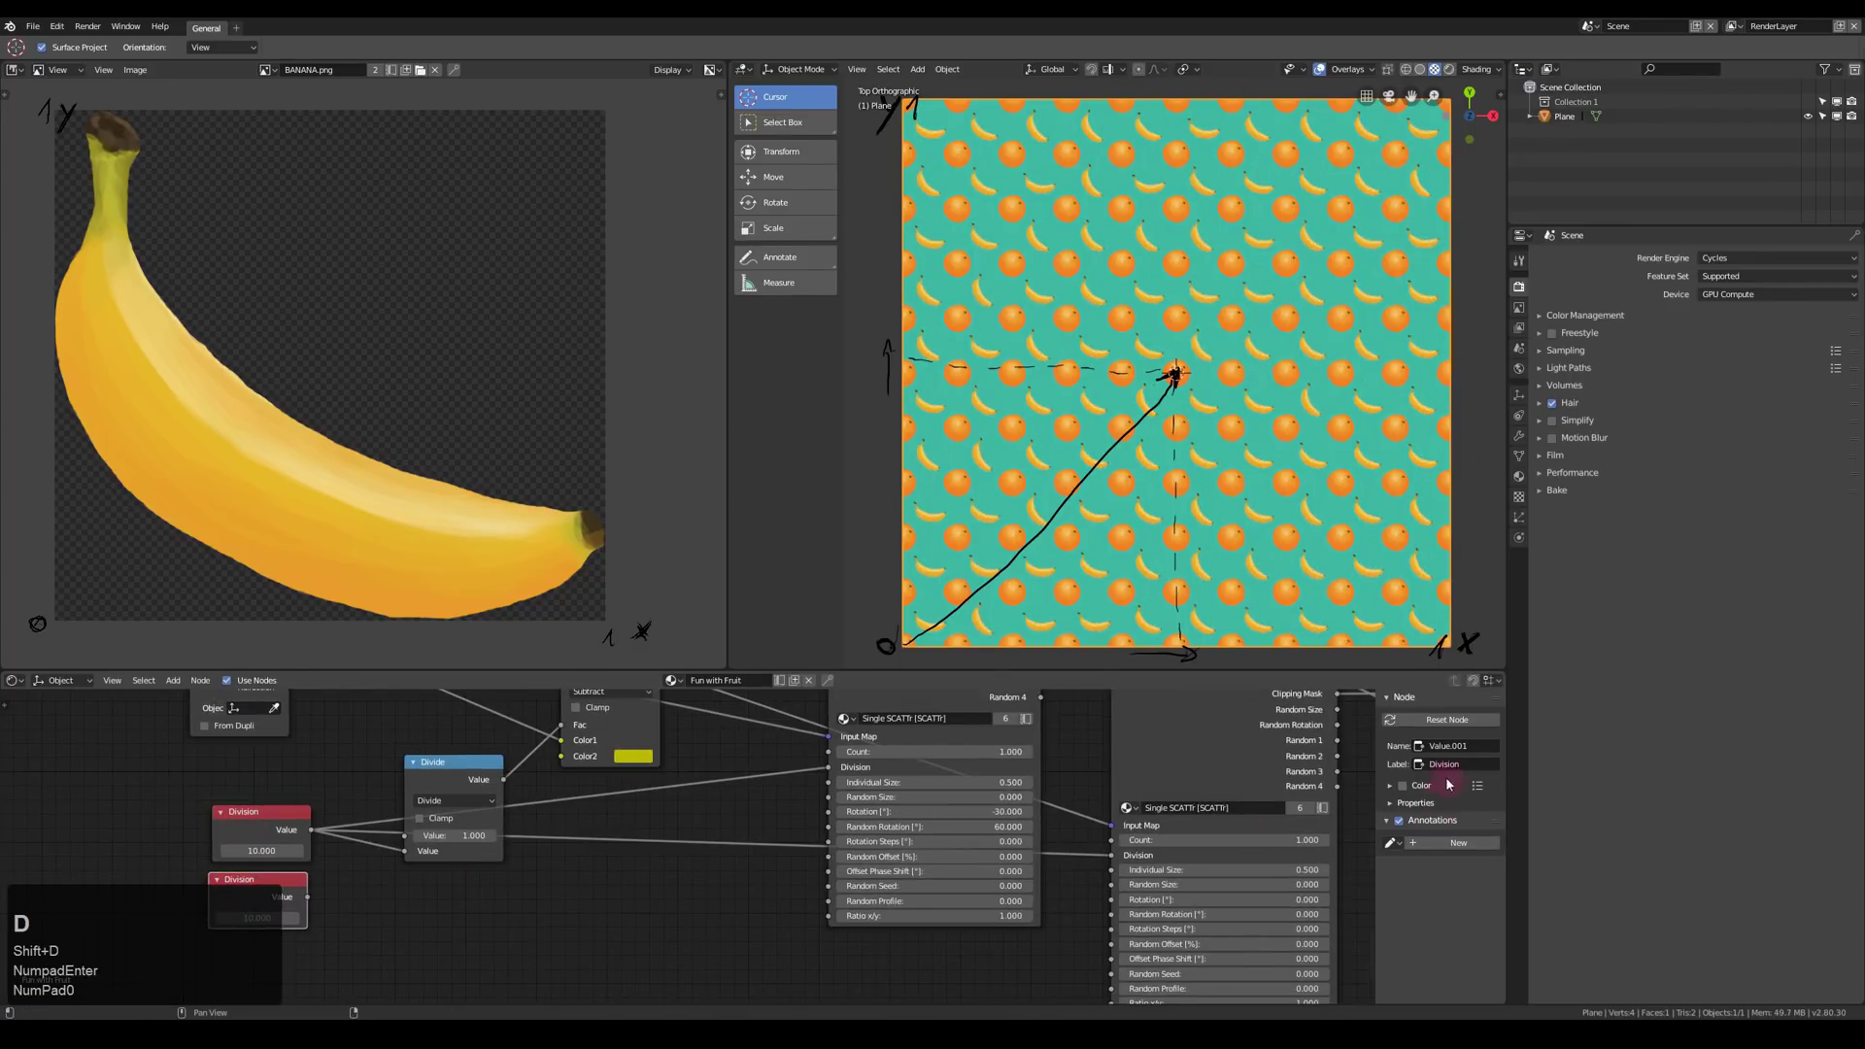
click(1449, 765)
text(Rand Rot)
key(Return)
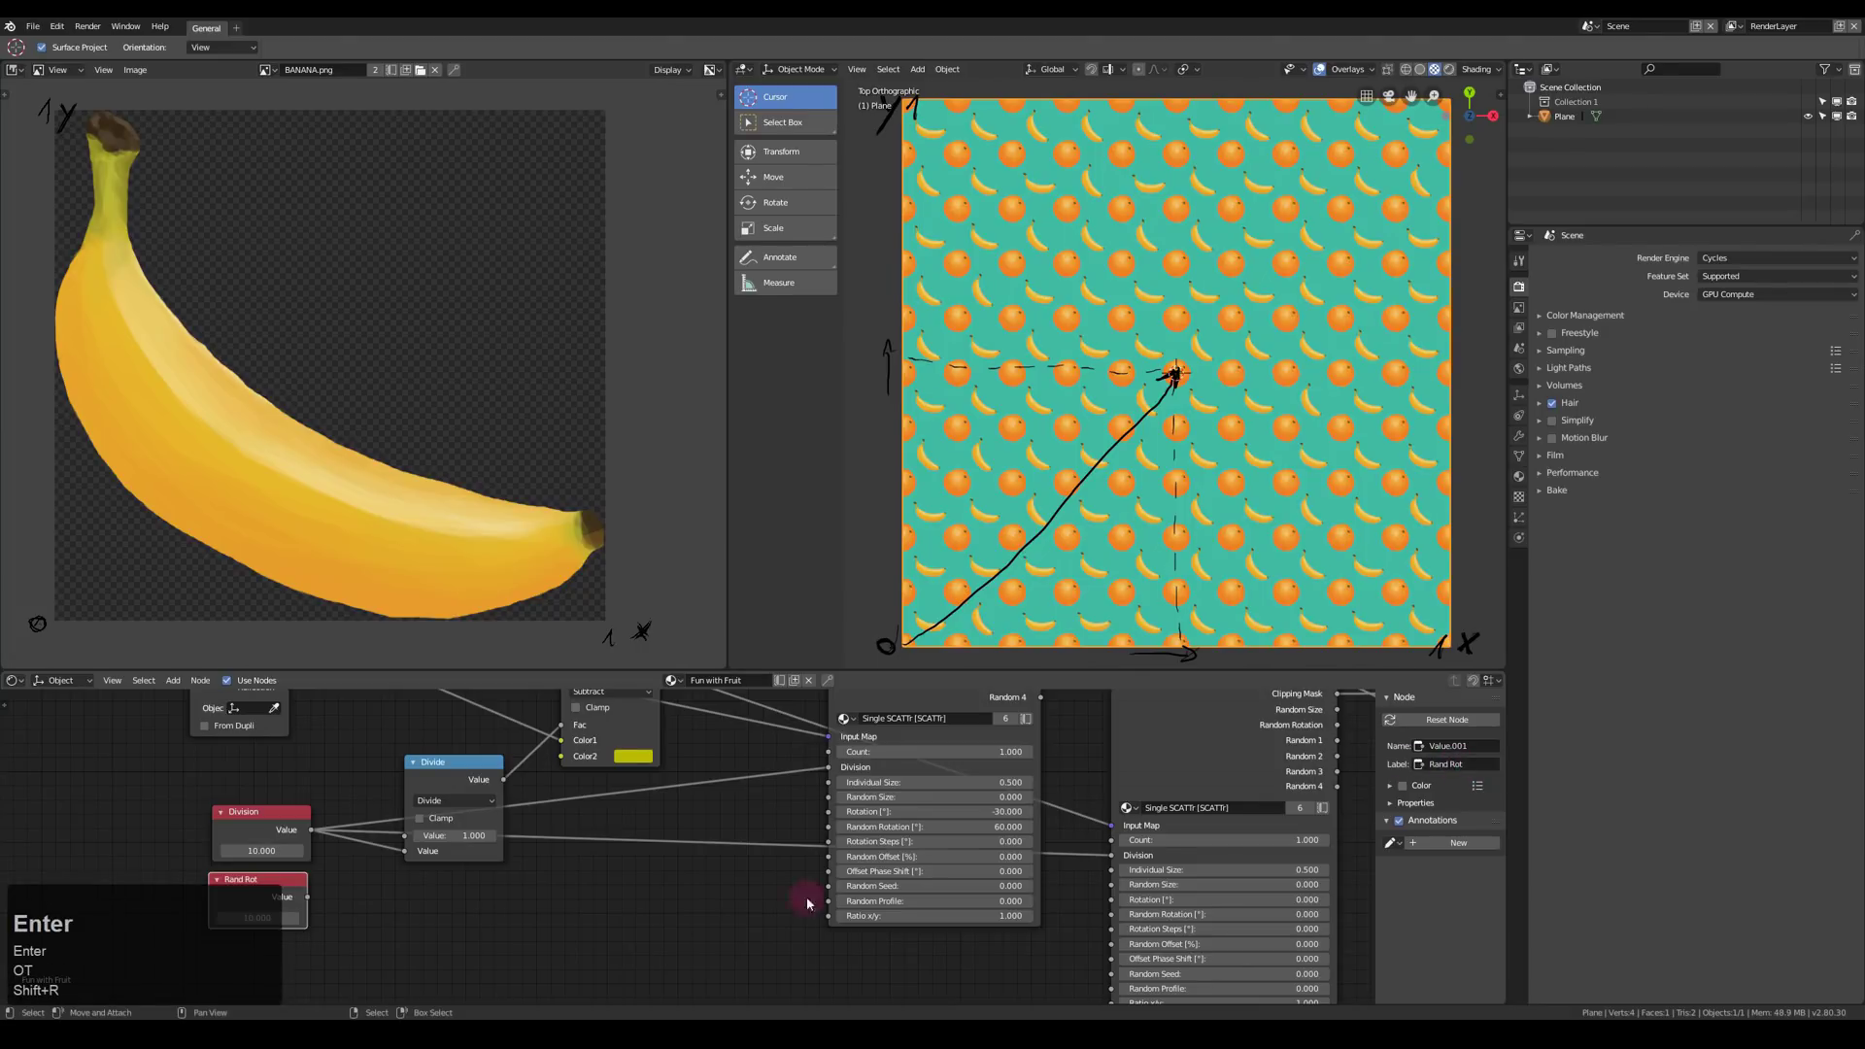
- Duplicate the Divide node, feed the Rand Rot value into its first input, and set its divisor to 2
click(449, 764)
key(shift+d)
click(508, 923)
middle_drag(508, 923, 484, 844)
drag(288, 819, 442, 916)
double_click(495, 929)
text(2)
key(Return)
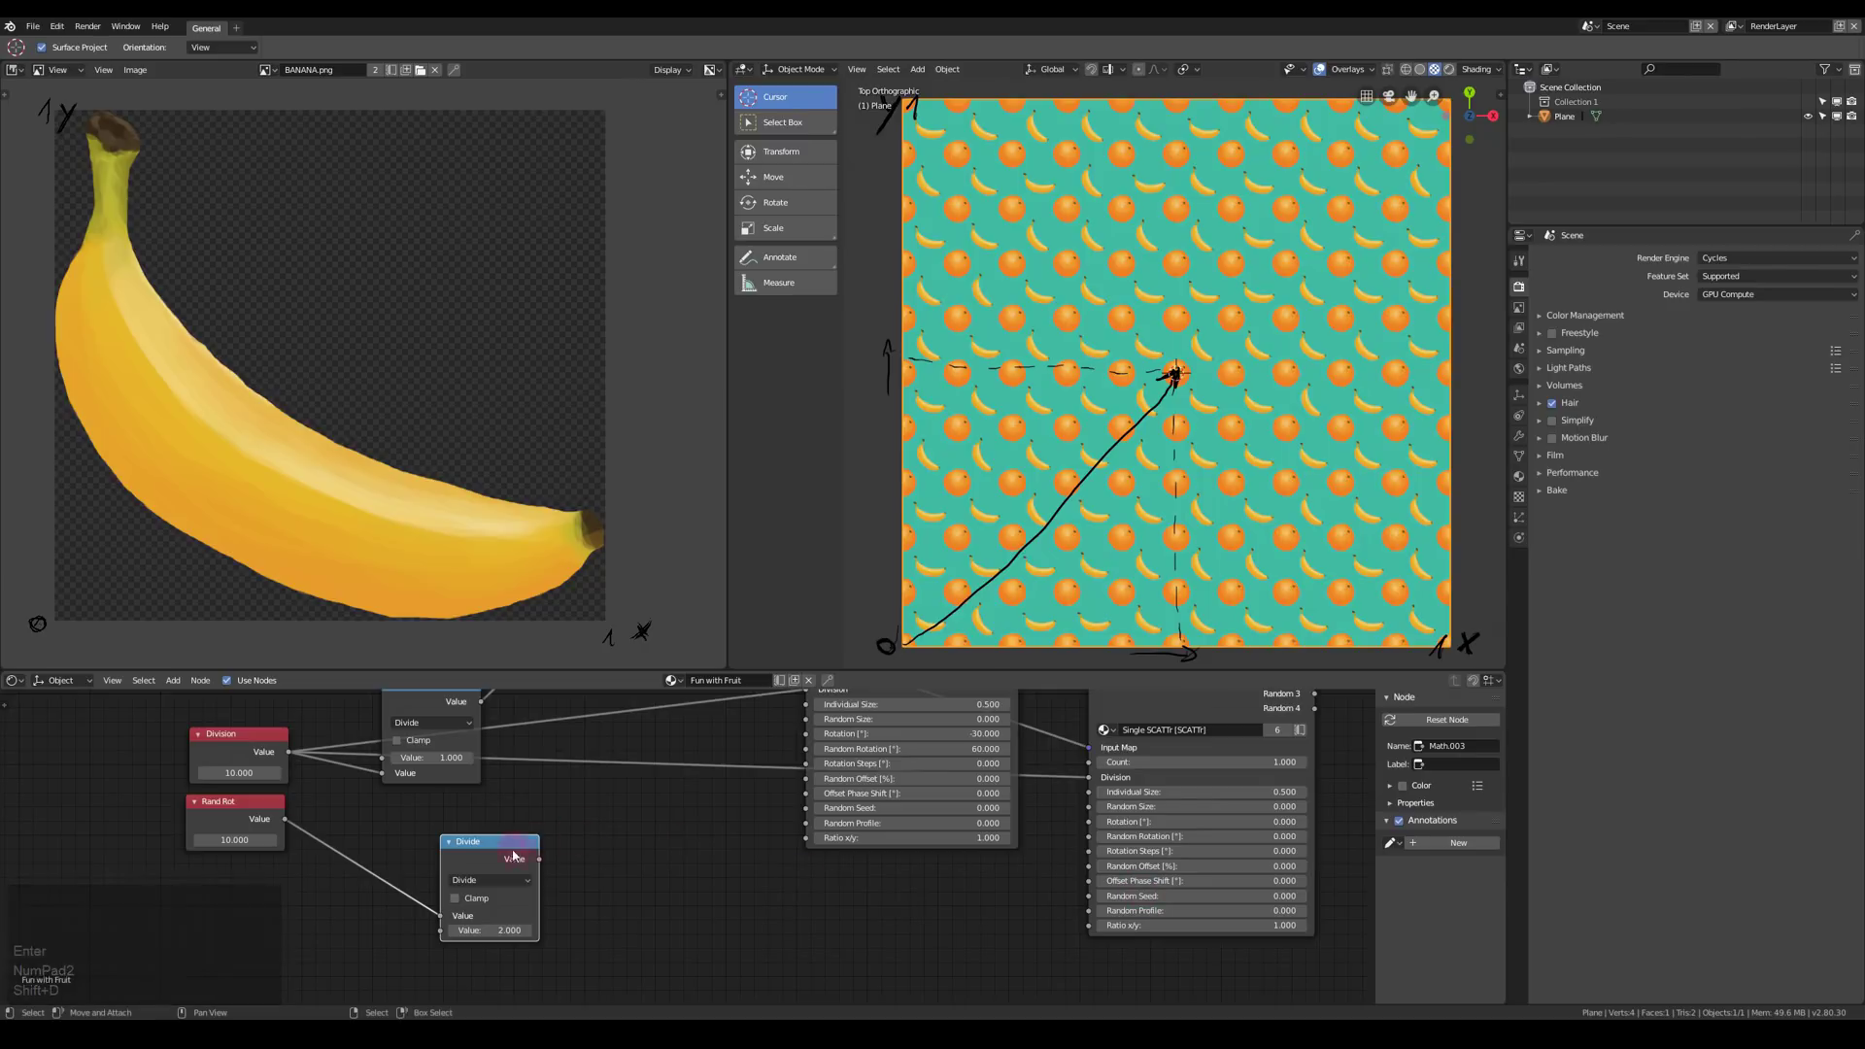
- Duplicate the new Divide node as a Multiply node that multiplies the halved Rand Rot value by -1
key(shift+d)
drag(512, 858, 579, 915)
click(643, 850)
click(621, 873)
click(614, 831)
click(620, 926)
text(-1)
key(Return)
middle_drag(579, 916, 388, 988)
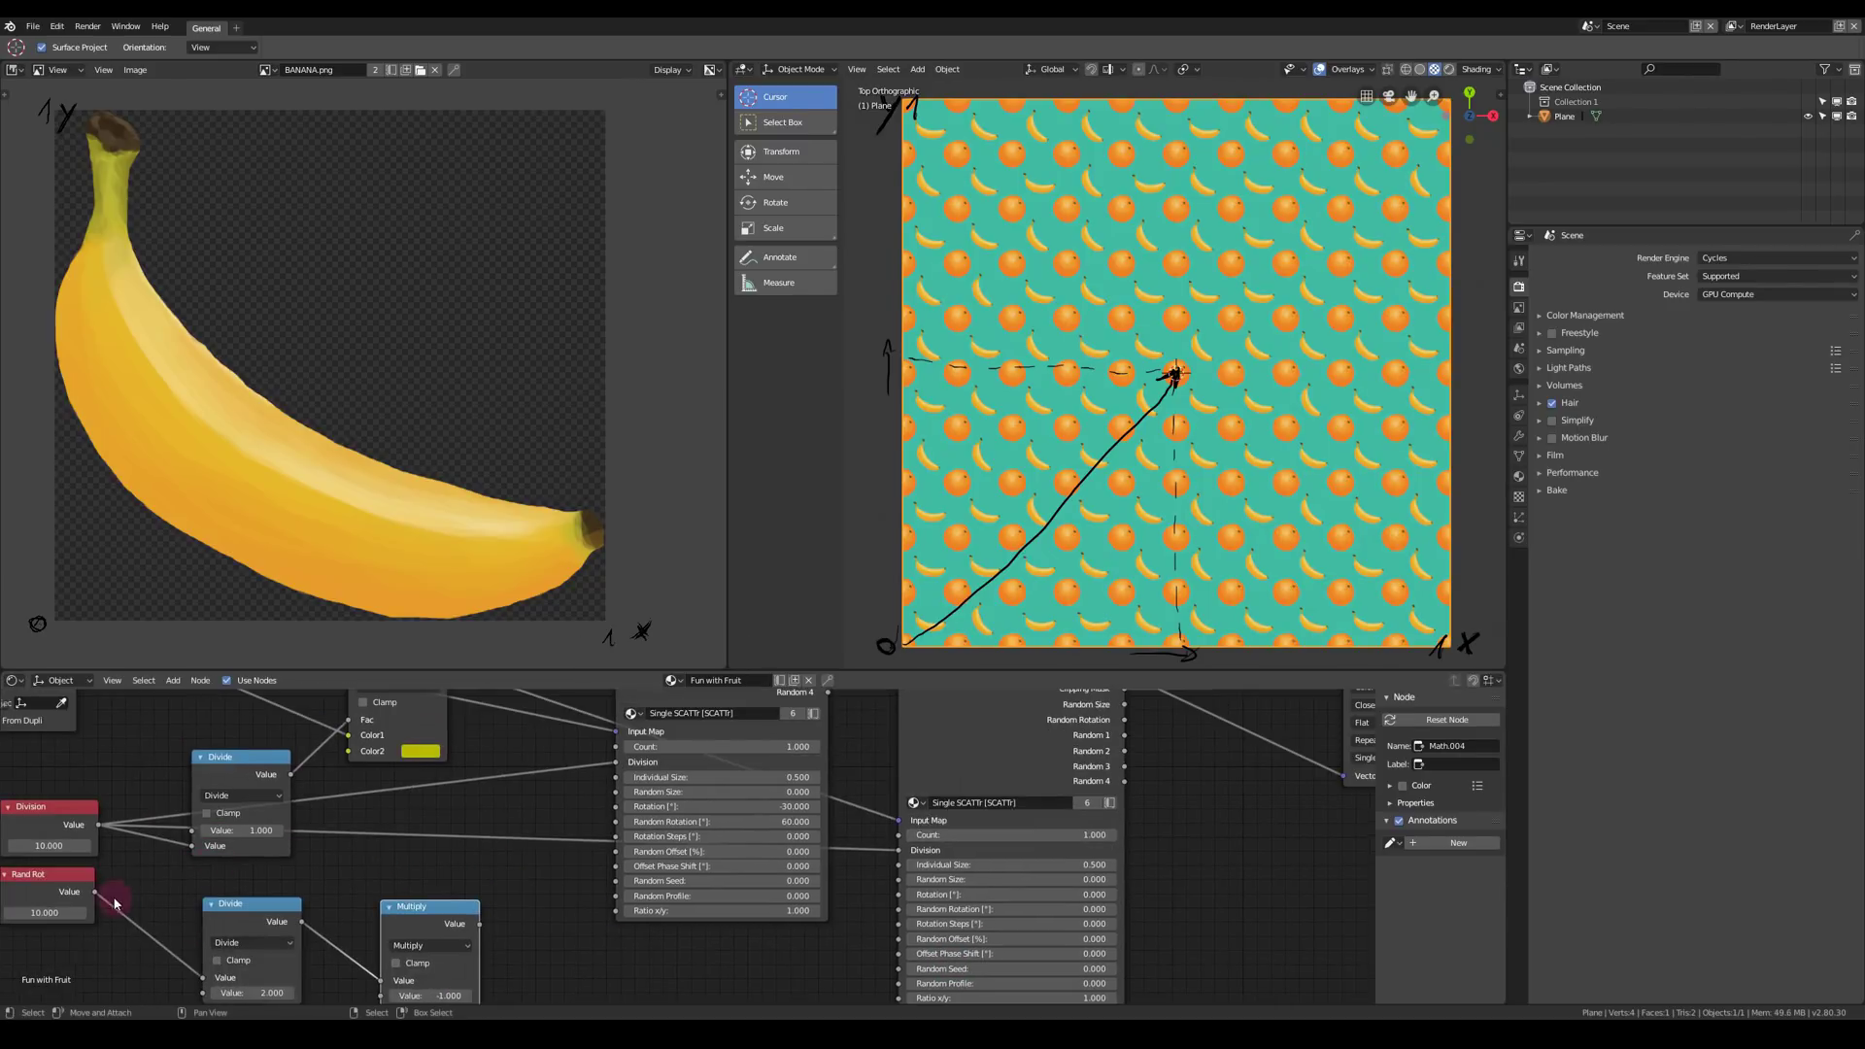
- Connect Rand Rot to Random Rotation and the Multiply result to Rotation on both the Oranges and BANANAS SCATTr nodes
drag(96, 891, 615, 822)
drag(479, 923, 617, 806)
middle_drag(466, 871, 421, 845)
scroll(420, 846, down, 5)
drag(168, 856, 715, 869)
drag(427, 879, 721, 861)
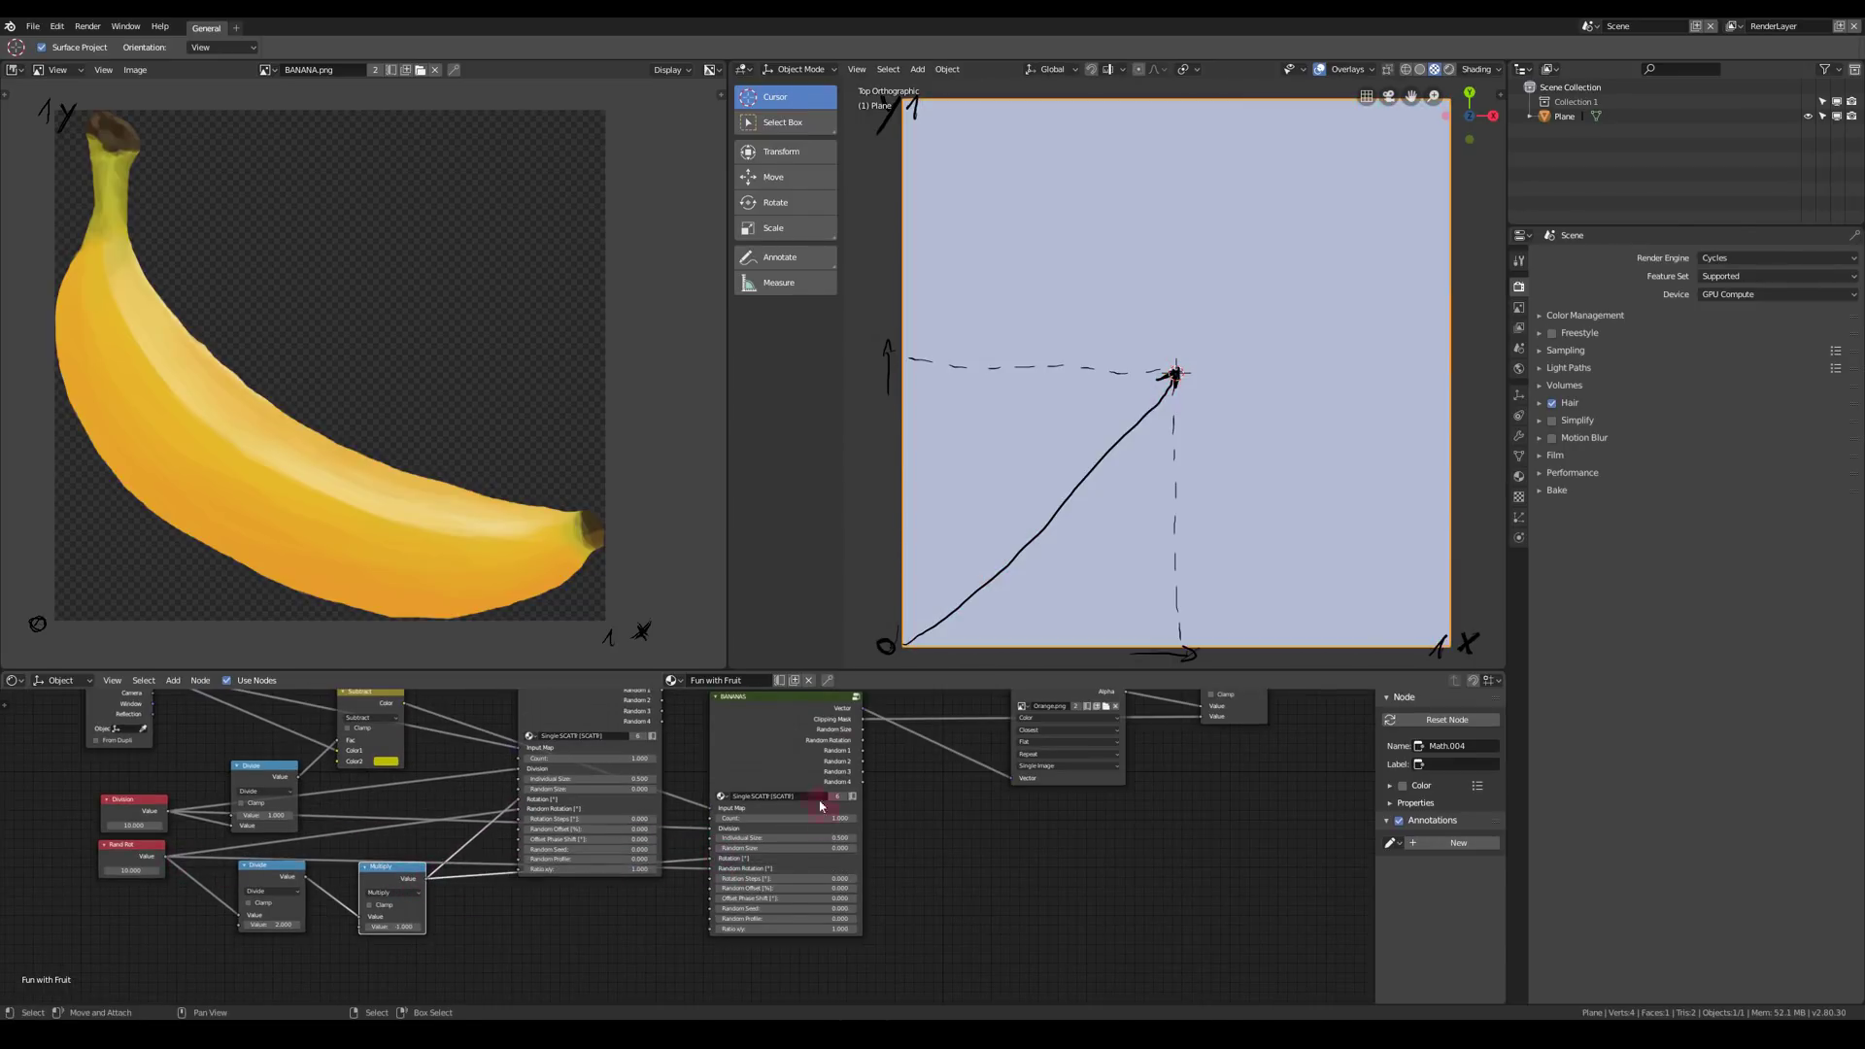
- Enlarge the node editor area and raise the Rand Rot value to about 328
scroll(820, 803, up, 1)
middle_drag(877, 927, 902, 690)
drag(923, 677, 935, 526)
scroll(102, 874, up, 4)
drag(98, 876, 407, 869)
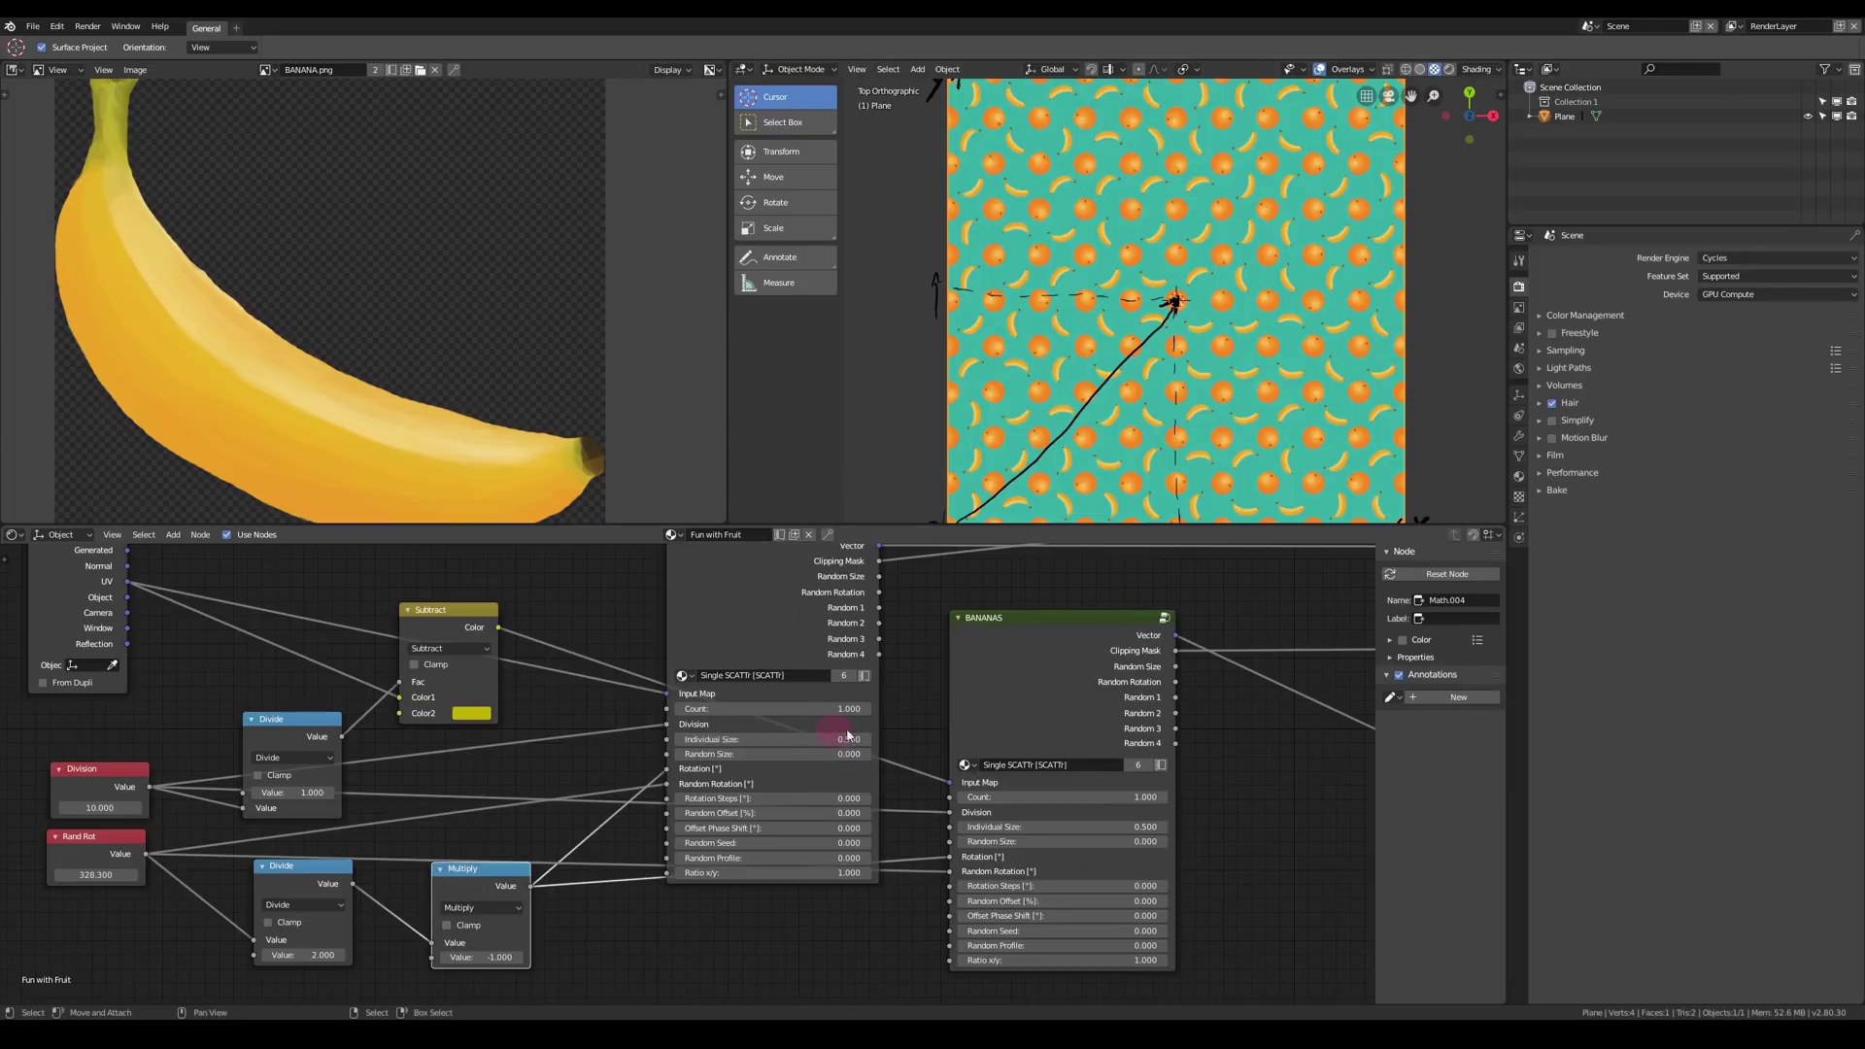
- Set the Individual Size to 0.3 on the Oranges SCATTr node and to 0.2 on the BANANAS node
click(810, 738)
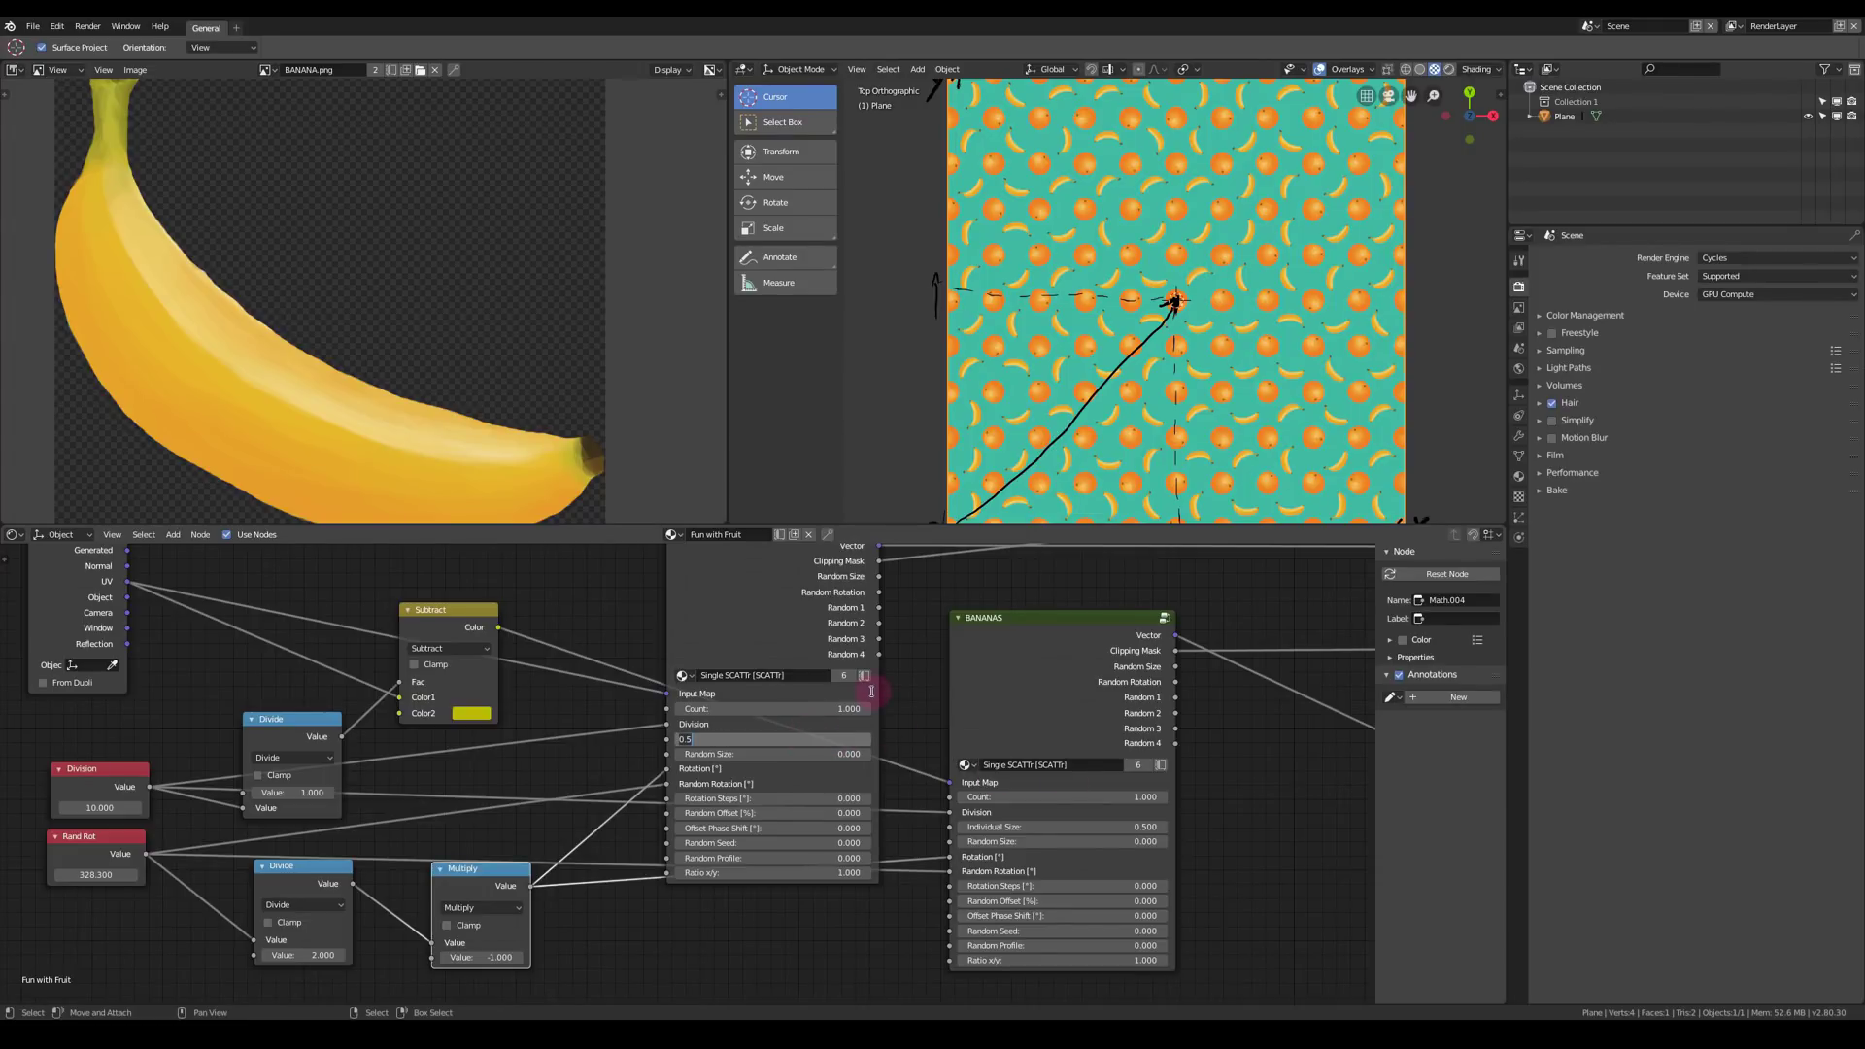
text(.3)
key(Return)
click(1056, 828)
text(.2)
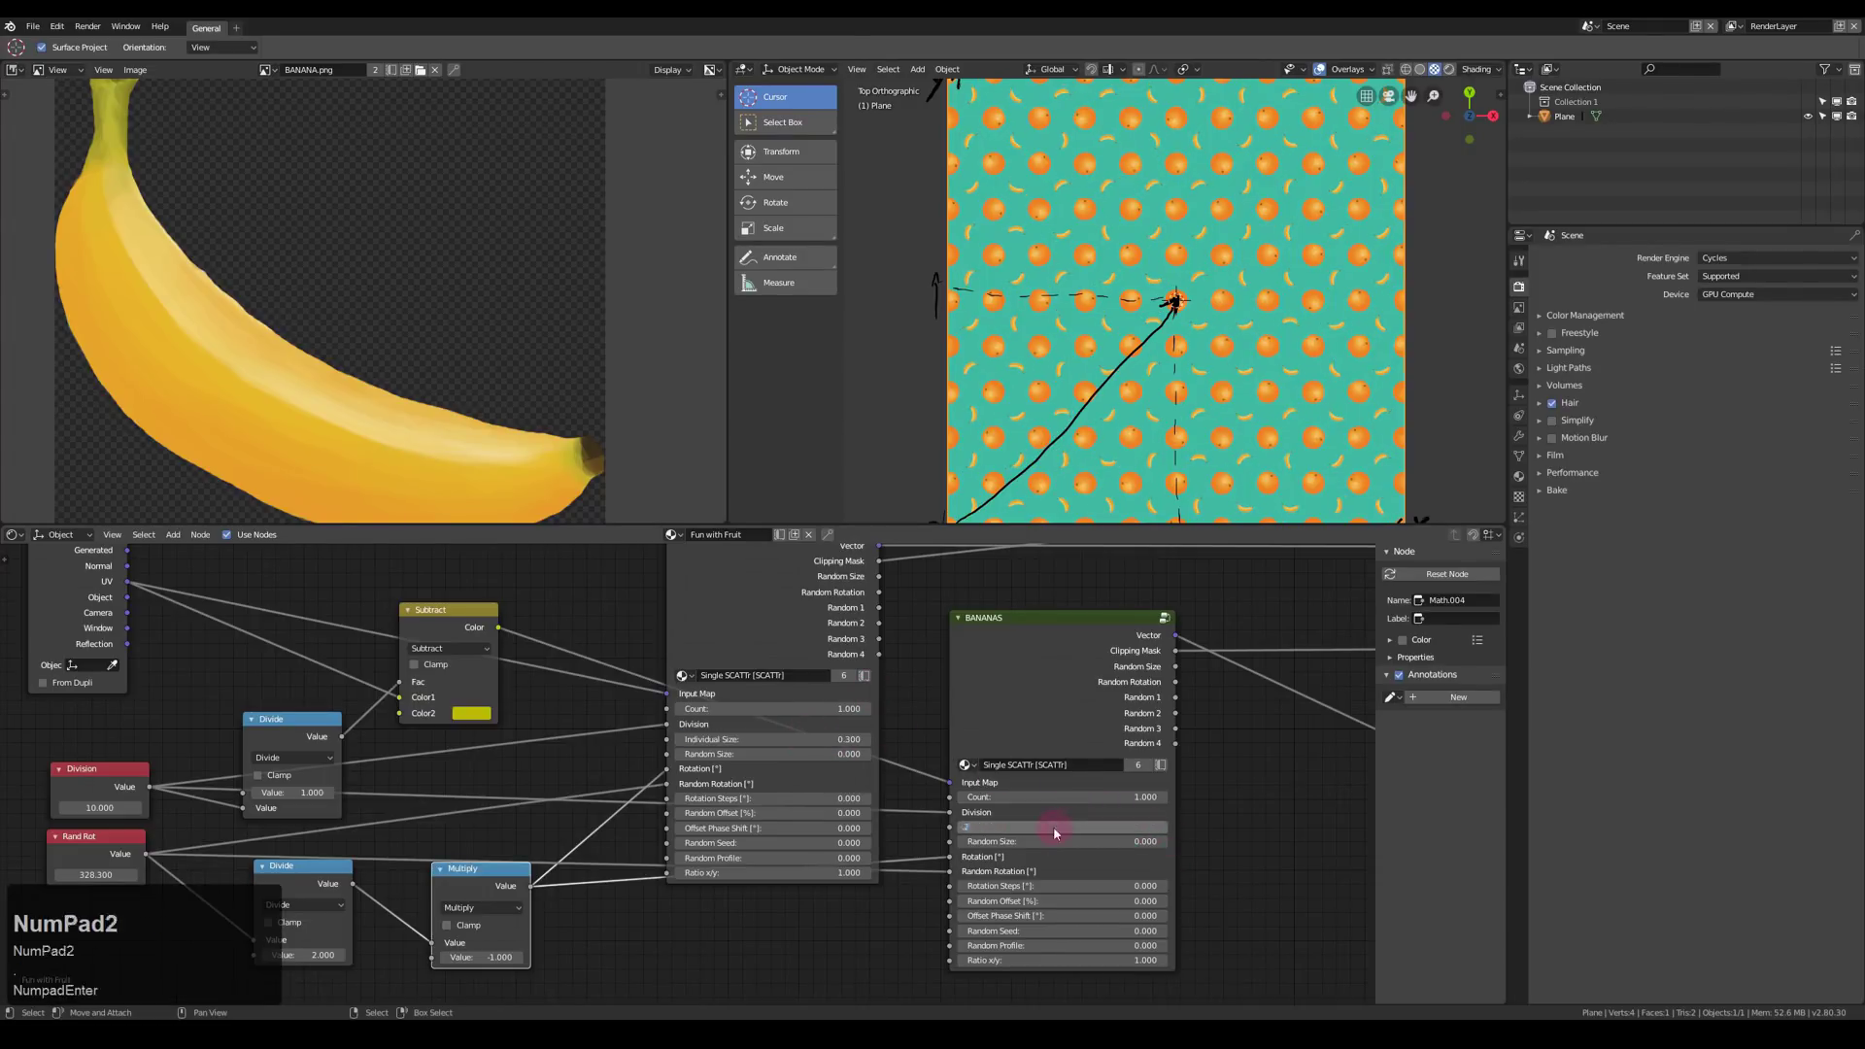
key(KP_Enter)
- Examine the scattered fruit pattern on the plane and the complete node tree with all nodes deselected
scroll(1353, 300, up, 3)
key(n)
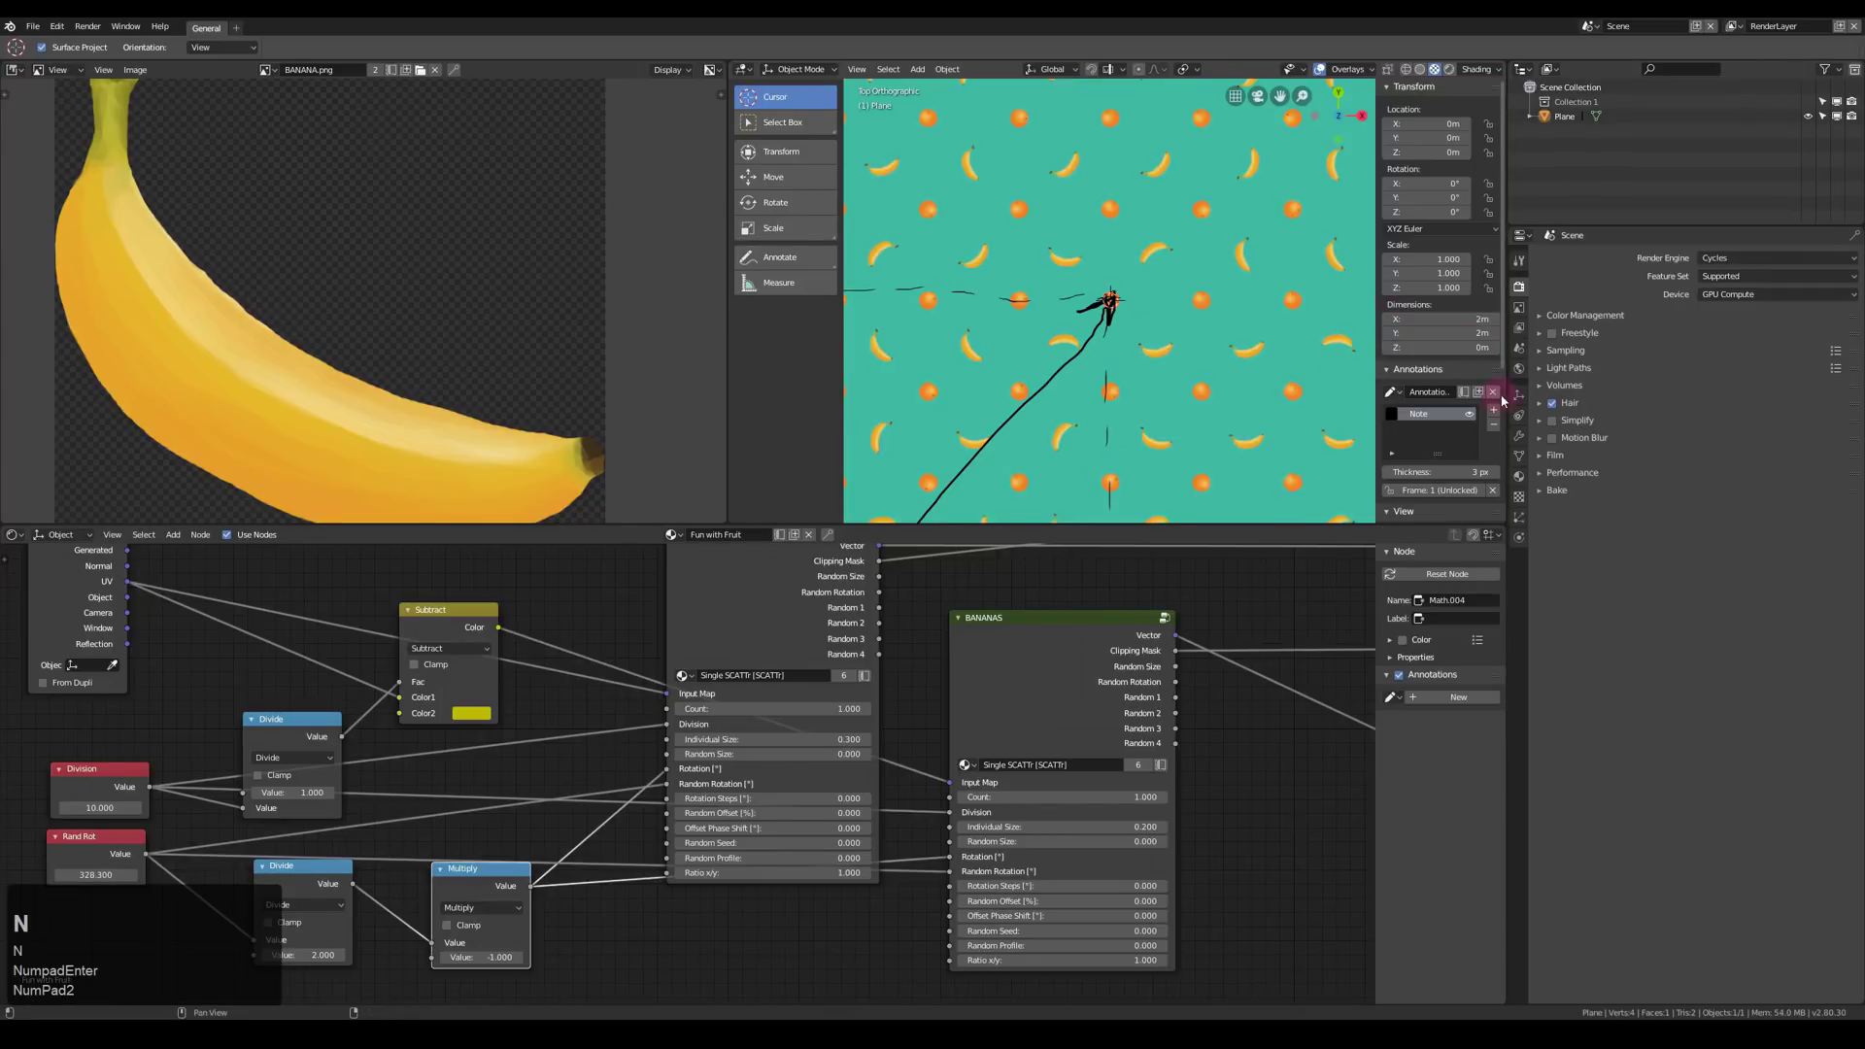
key(n)
scroll(1234, 367, down, 1)
key(Home)
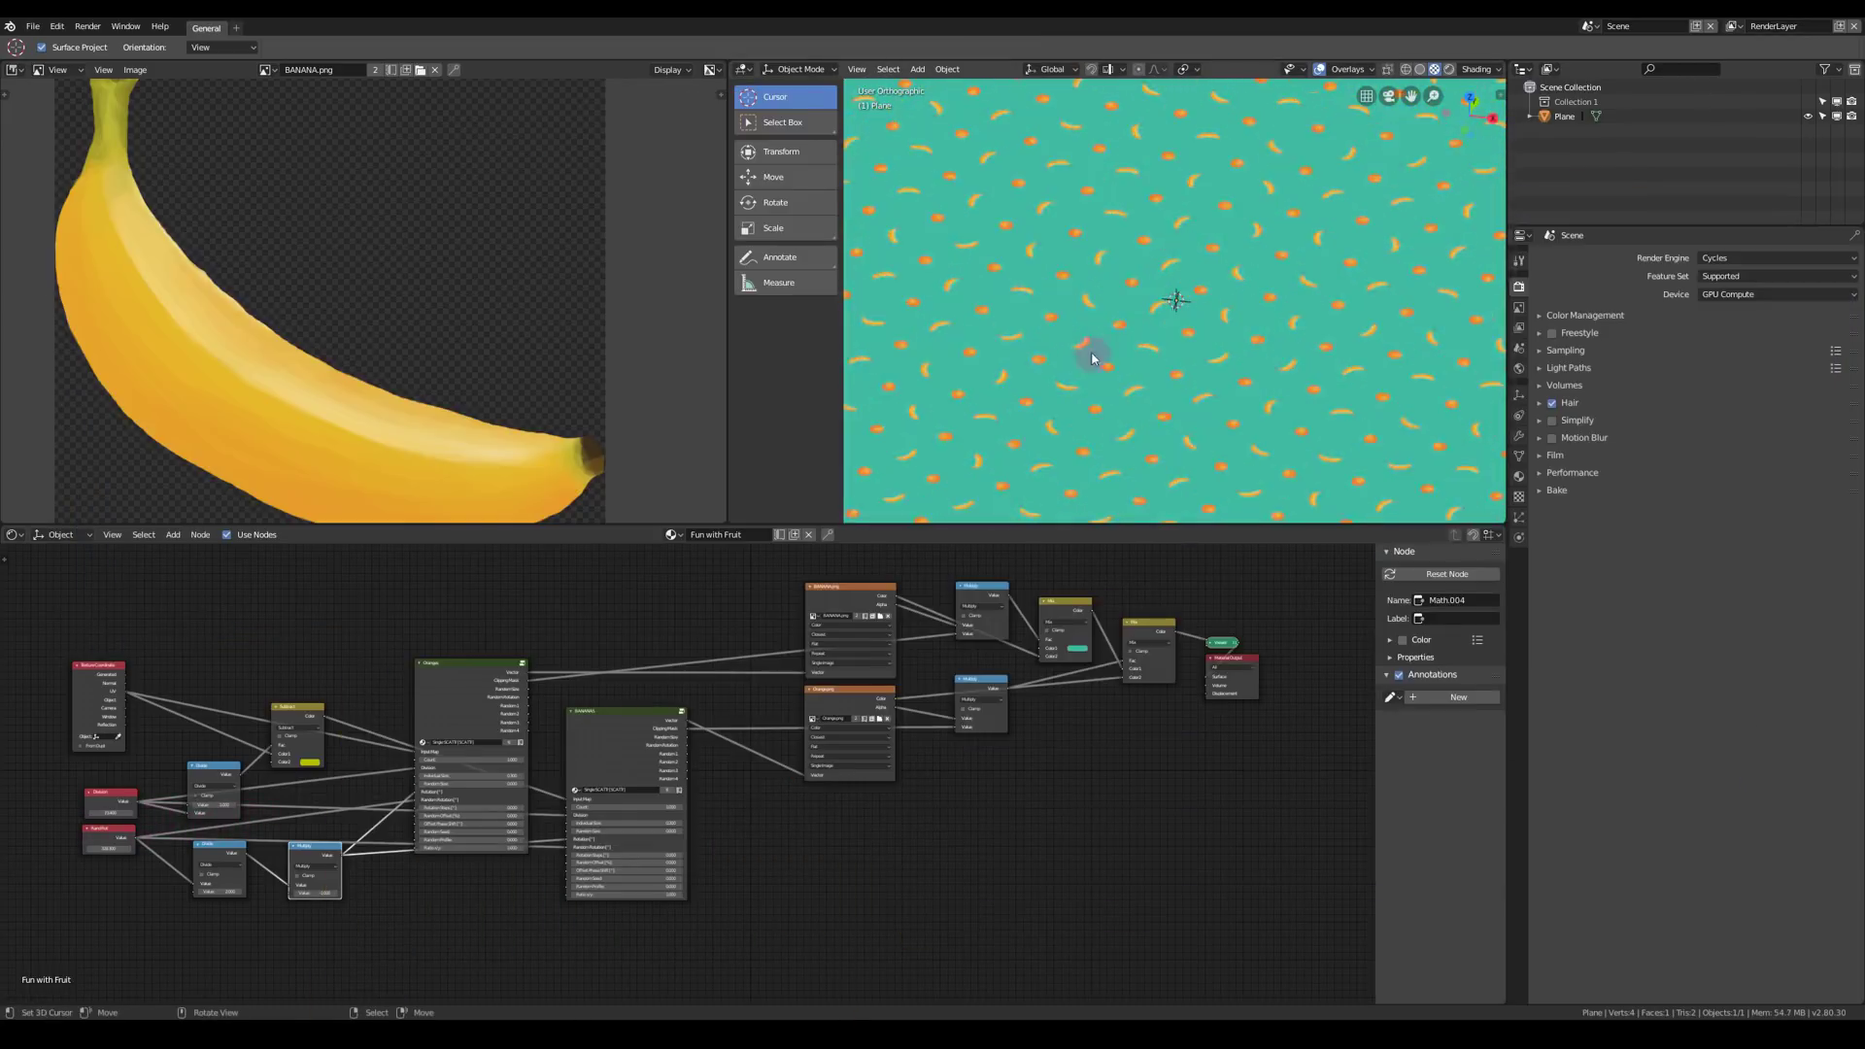
scroll(1092, 358, up, 3)
middle_drag(718, 646, 787, 657)
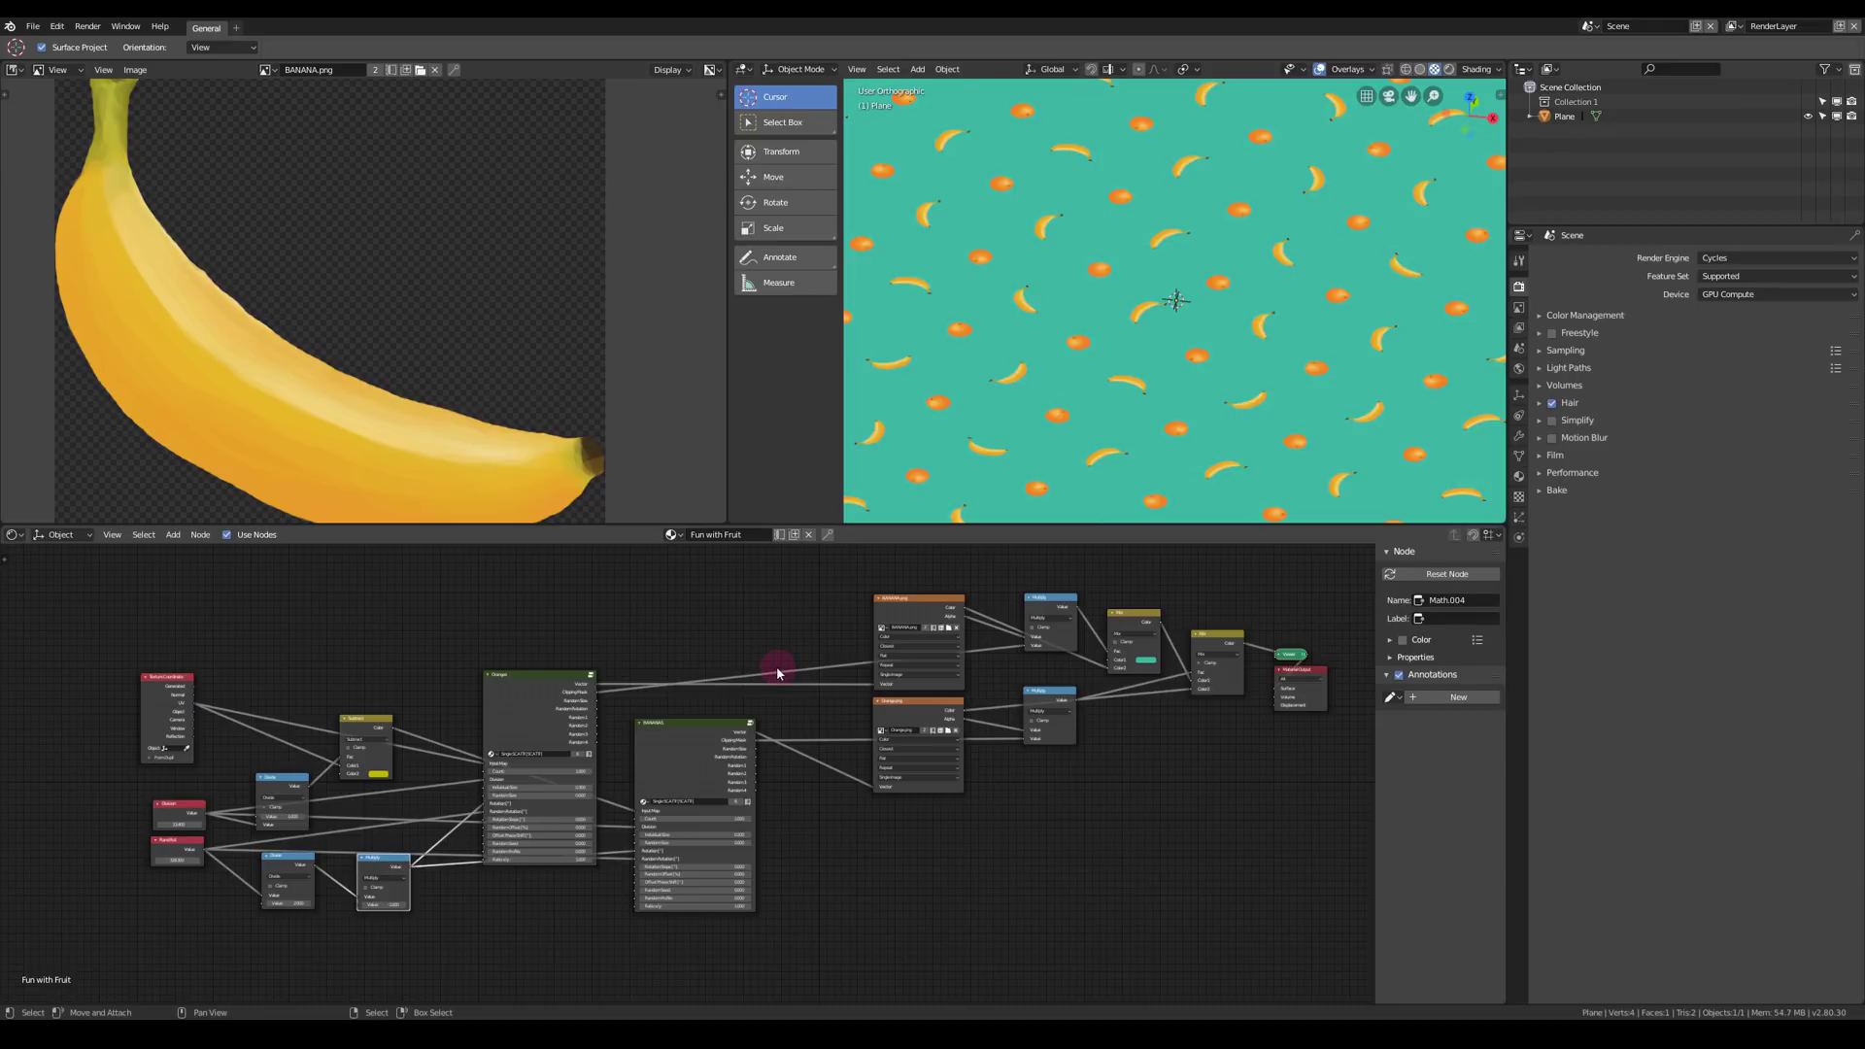
key(a)
key(alt+a)
key(n)
key(n)
key(KP_Enter)
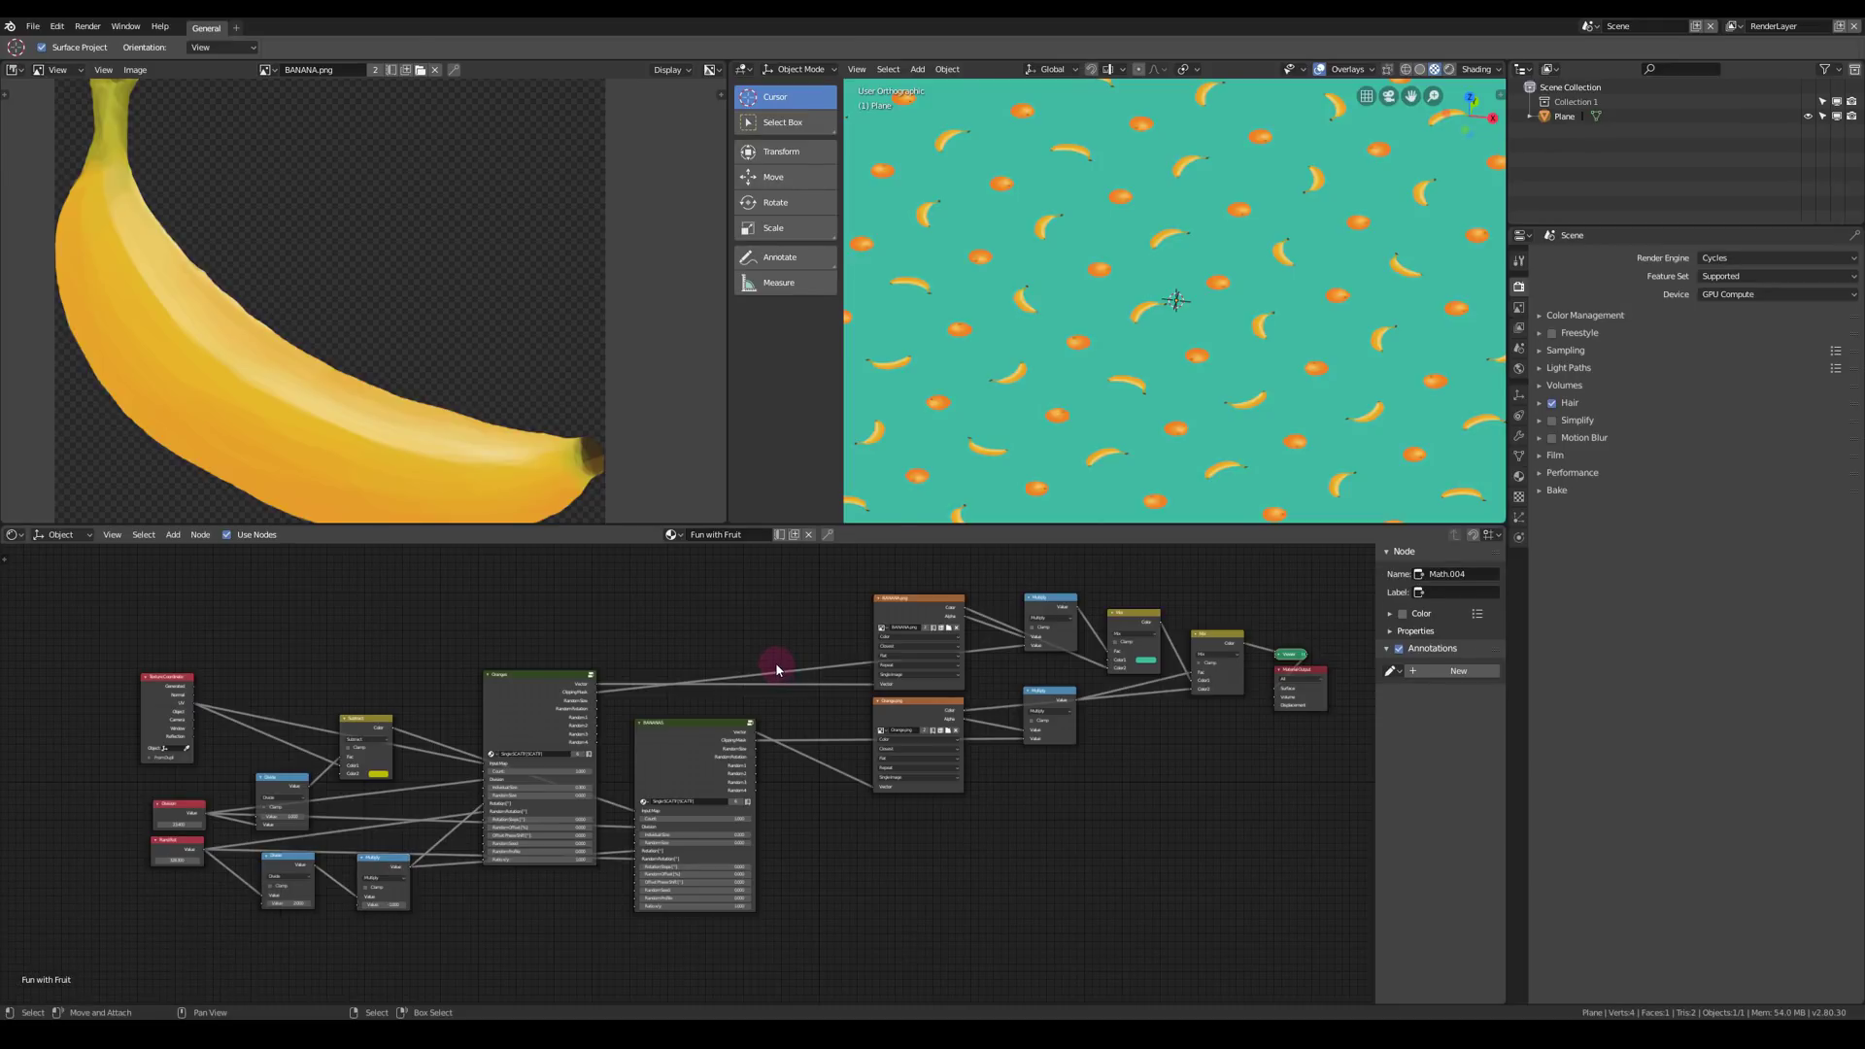